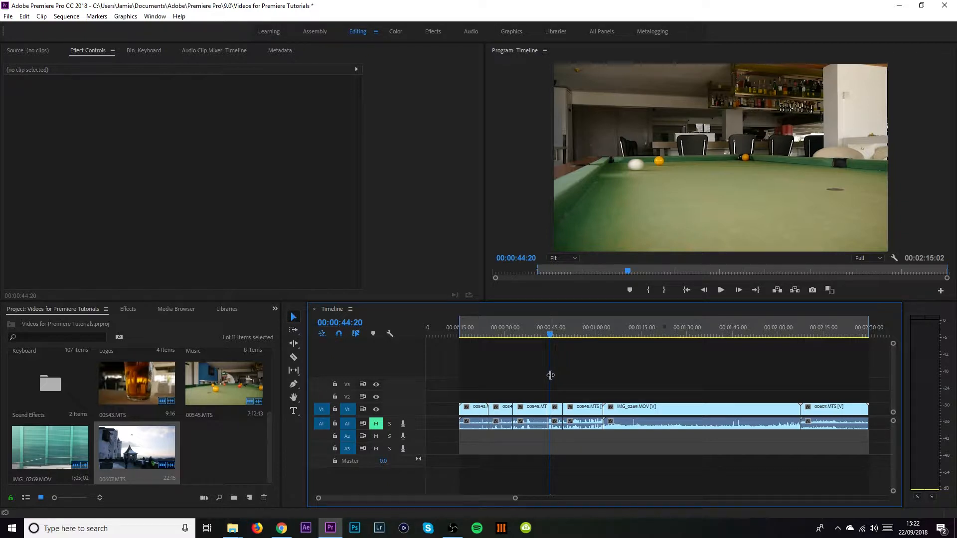
- With the Selection tool, move the 00607.MTS clip later on the timeline and return it directly after IMG_0269.MOV
{"action": "key", "text": "v"}
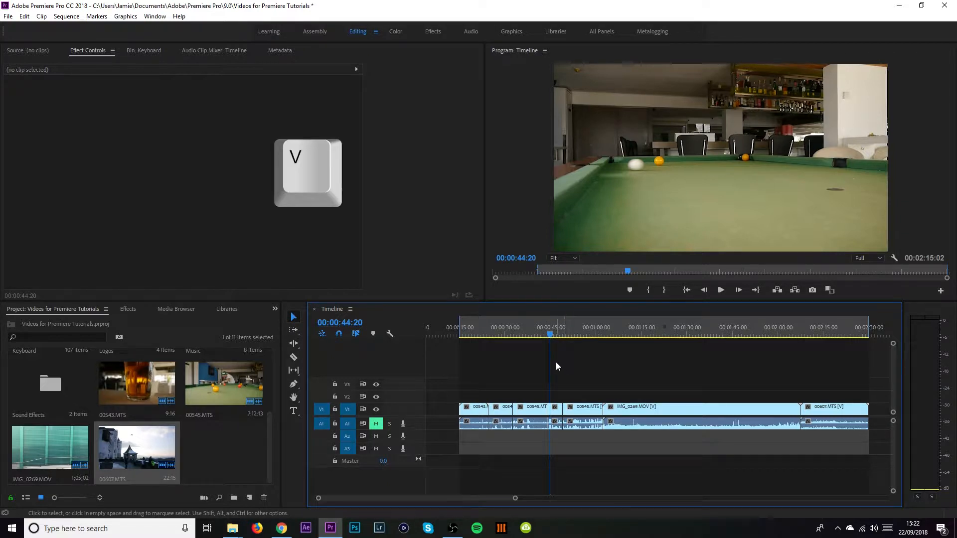
{"action": "left_click_drag", "start_coordinate": [514, 498], "coordinate": [501, 498]}
{"action": "scroll", "coordinate": [519, 460], "scroll_direction": "down", "scroll_amount": 4}
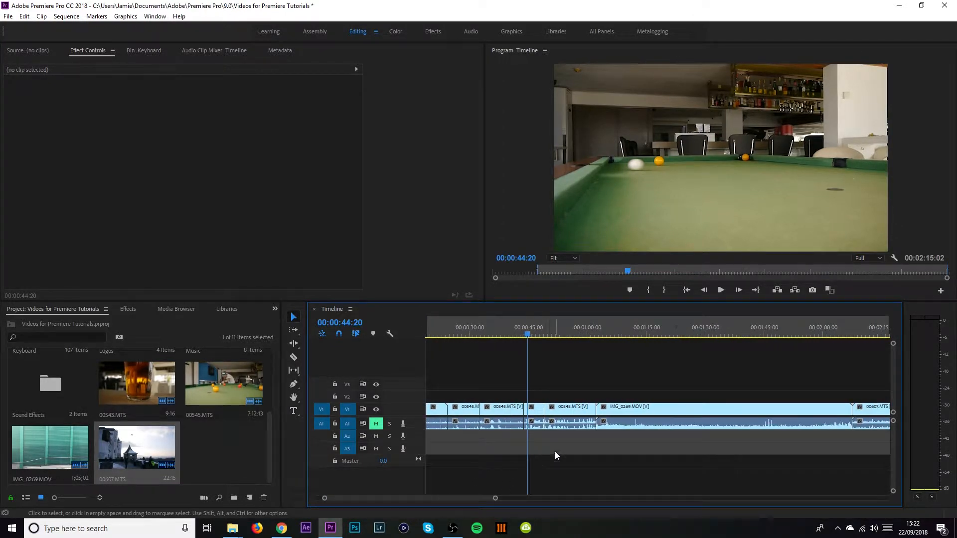
{"action": "scroll", "coordinate": [529, 410], "scroll_direction": "down", "scroll_amount": 5}
{"action": "scroll", "coordinate": [529, 409], "scroll_direction": "down", "scroll_amount": 10}
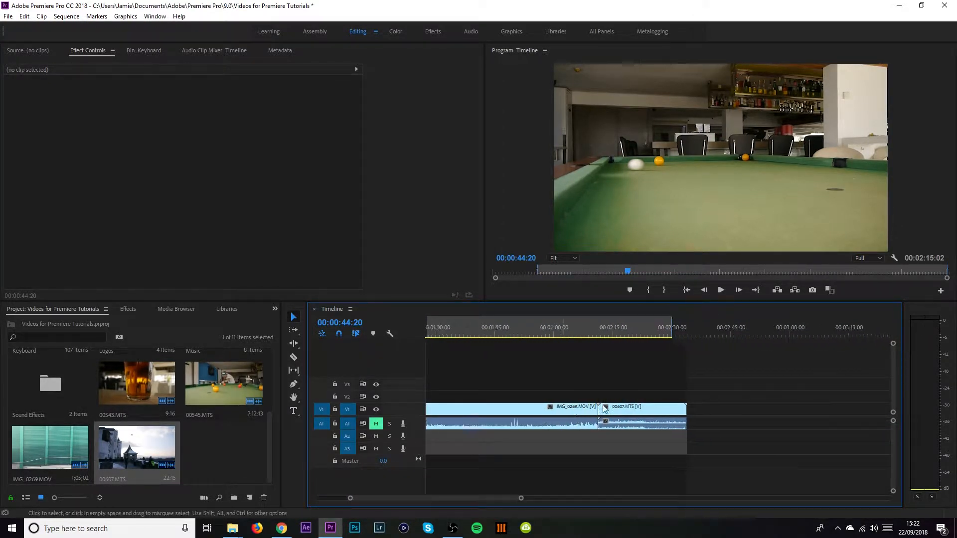
{"action": "mouse_move", "coordinate": [588, 413]}
{"action": "left_mouse_down"}
{"action": "mouse_move", "coordinate": [703, 416]}
{"action": "mouse_move", "coordinate": [706, 397]}
{"action": "mouse_move", "coordinate": [707, 408]}
{"action": "mouse_move", "coordinate": [588, 408]}
{"action": "left_mouse_up"}
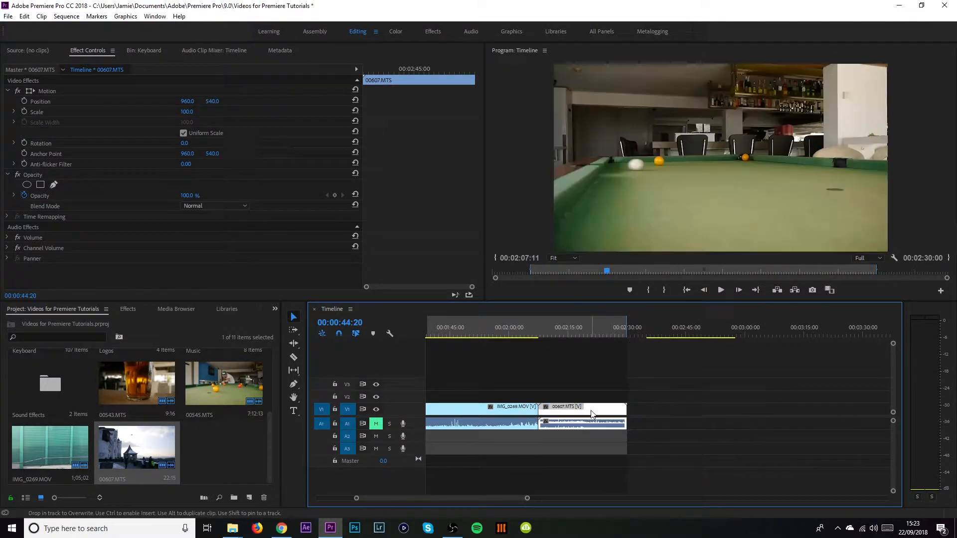
{"action": "scroll", "coordinate": [618, 401], "scroll_direction": "up", "scroll_amount": 3}
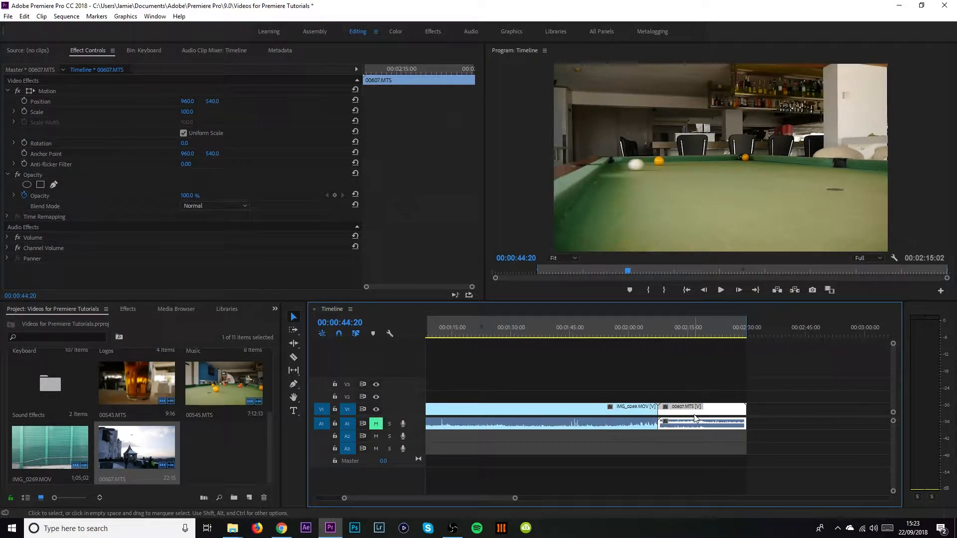
{"action": "scroll", "coordinate": [697, 417], "scroll_direction": "up", "scroll_amount": 4}
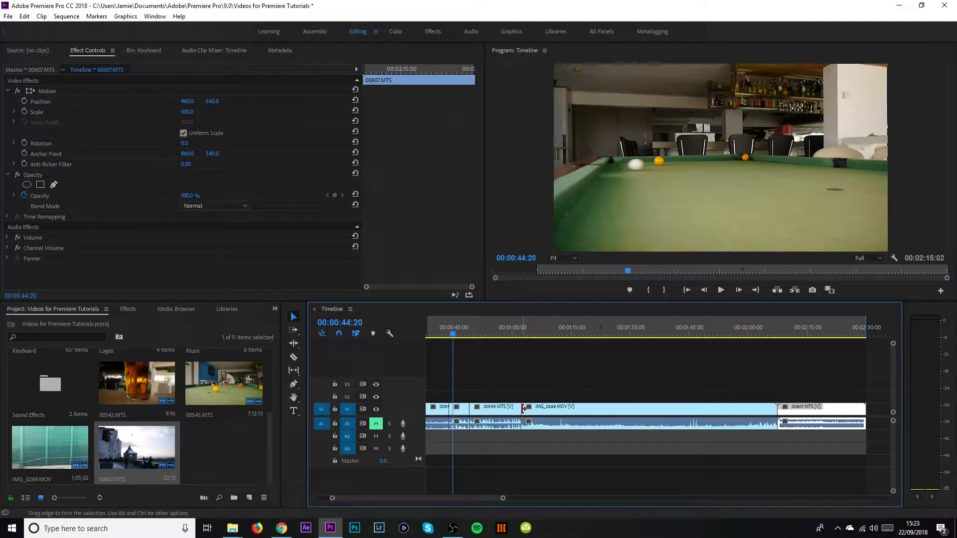
- Trim the start of the IMG_0269.MOV clip in two stages, ending at the playhead placed at 00:01:50:18
{"action": "left_click_drag", "start_coordinate": [524, 409], "coordinate": [613, 406]}
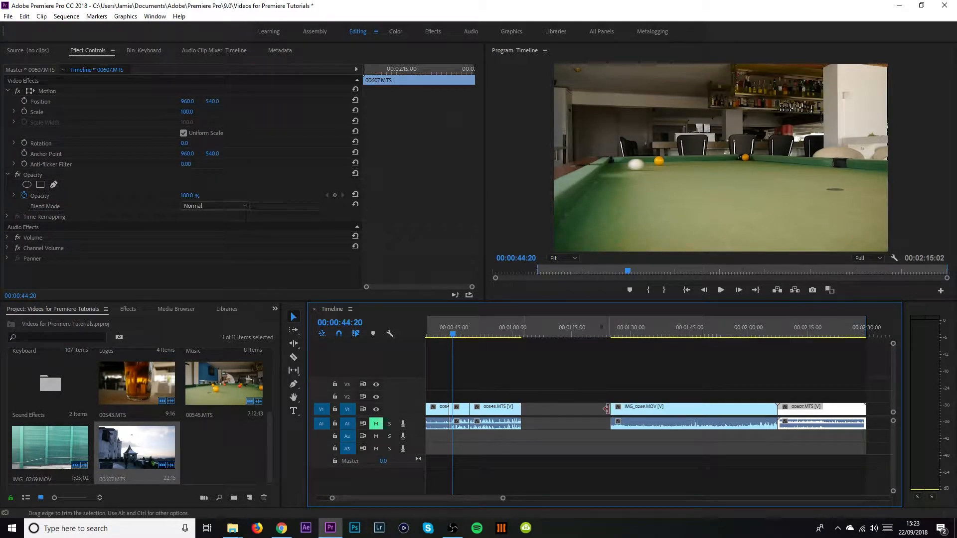
{"action": "left_click", "coordinate": [611, 336]}
{"action": "left_click_drag", "start_coordinate": [612, 335], "coordinate": [712, 336]}
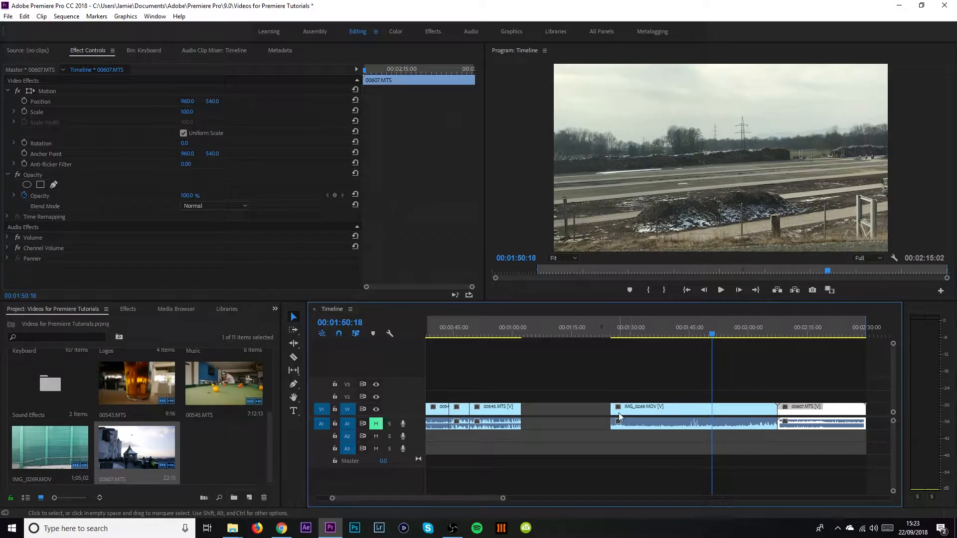
{"action": "left_click_drag", "start_coordinate": [617, 409], "coordinate": [712, 410]}
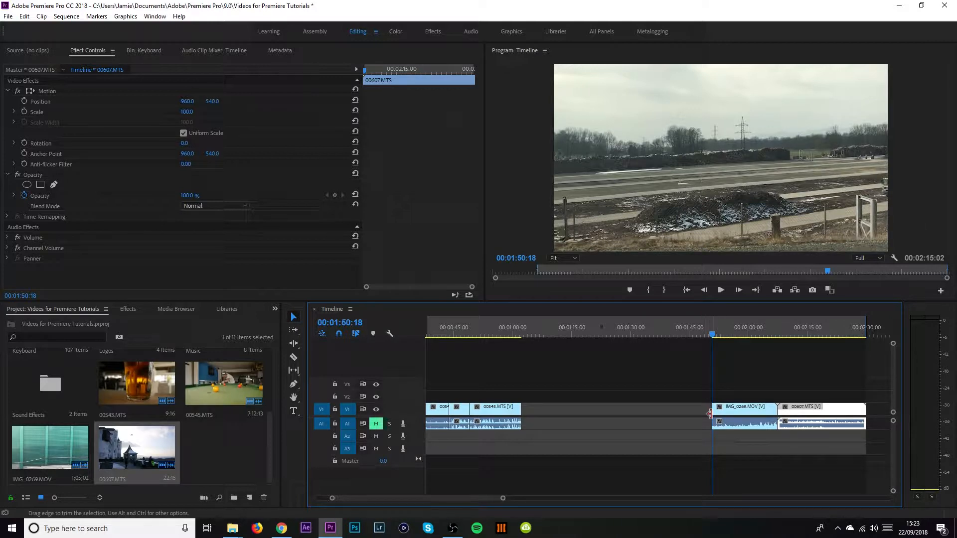
- Extend the start of IMG_0269.MOV back to the preceding clip and try to lengthen the end of 00607.MTS
{"action": "left_click_drag", "start_coordinate": [704, 413], "coordinate": [523, 414]}
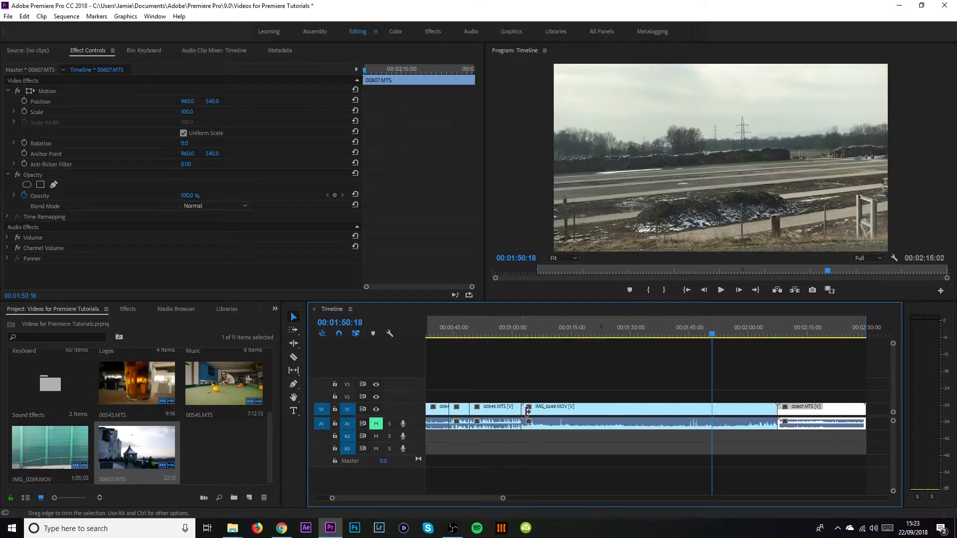
{"action": "left_click", "coordinate": [517, 334]}
{"action": "scroll", "coordinate": [528, 344], "scroll_direction": "down", "scroll_amount": 2}
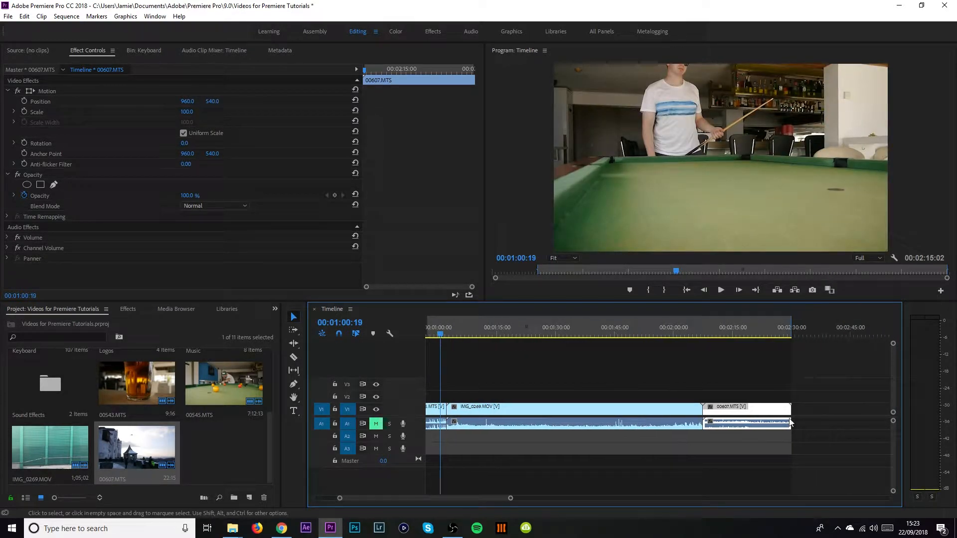
{"action": "left_click_drag", "start_coordinate": [790, 423], "coordinate": [875, 417]}
{"action": "scroll", "coordinate": [648, 413], "scroll_direction": "up", "scroll_amount": 5}
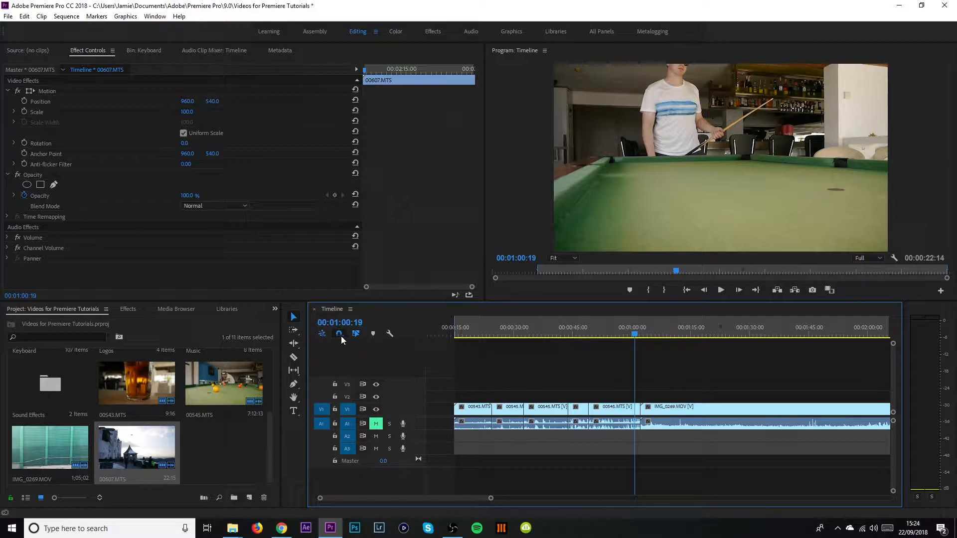
- Use the Track Select Forward tool to select IMG_0269.MOV and every clip after it
{"action": "left_click", "coordinate": [294, 333]}
{"action": "key", "text": "a"}
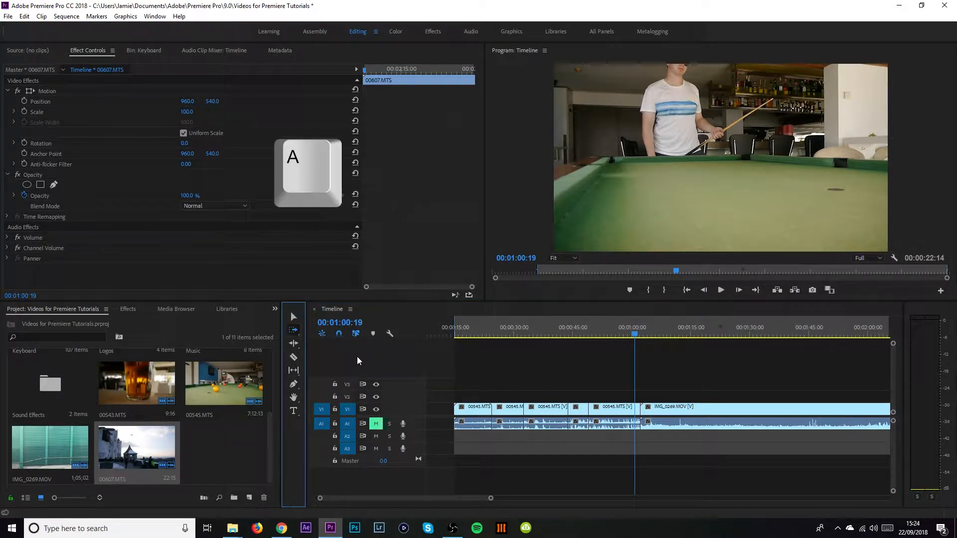
{"action": "scroll", "coordinate": [667, 368], "scroll_direction": "down", "scroll_amount": 3}
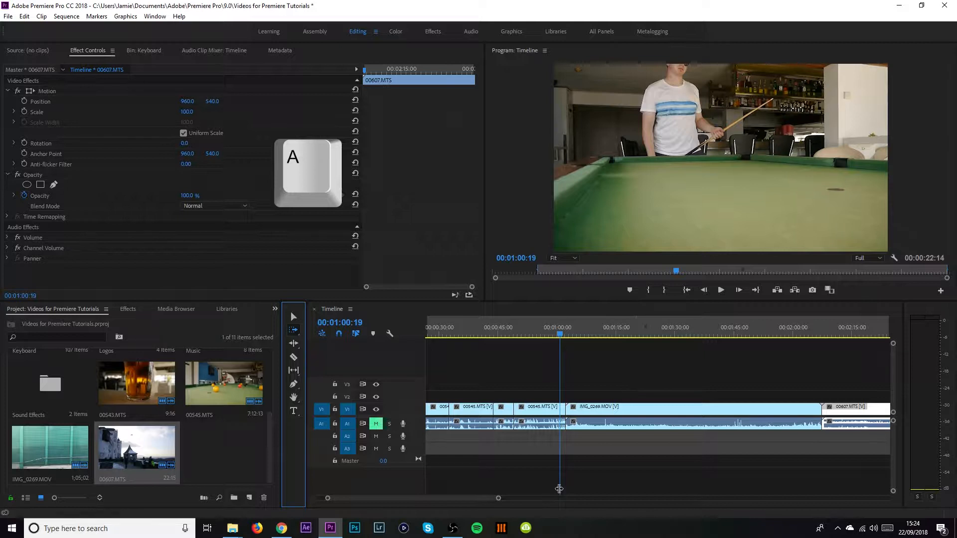
{"action": "left_click_drag", "start_coordinate": [498, 498], "coordinate": [586, 493]}
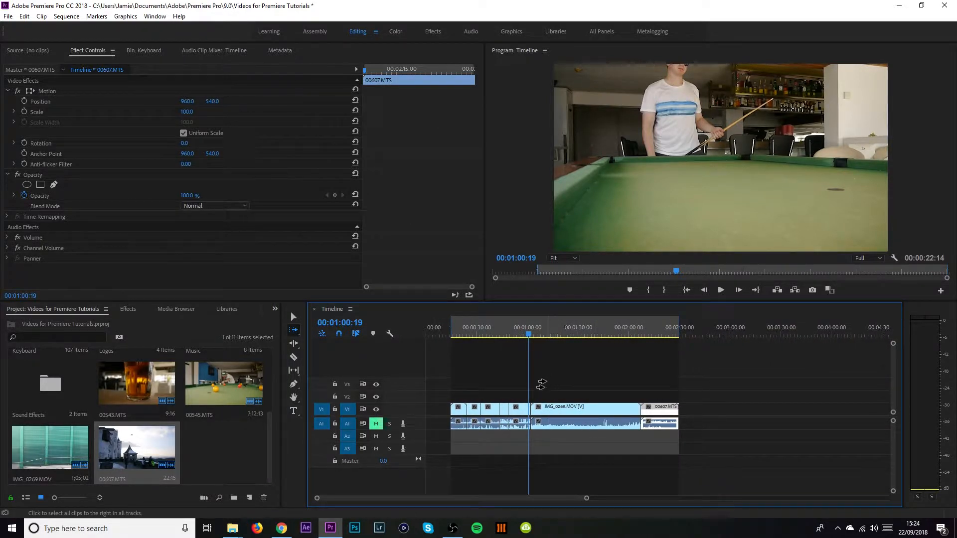
{"action": "left_click", "coordinate": [556, 408]}
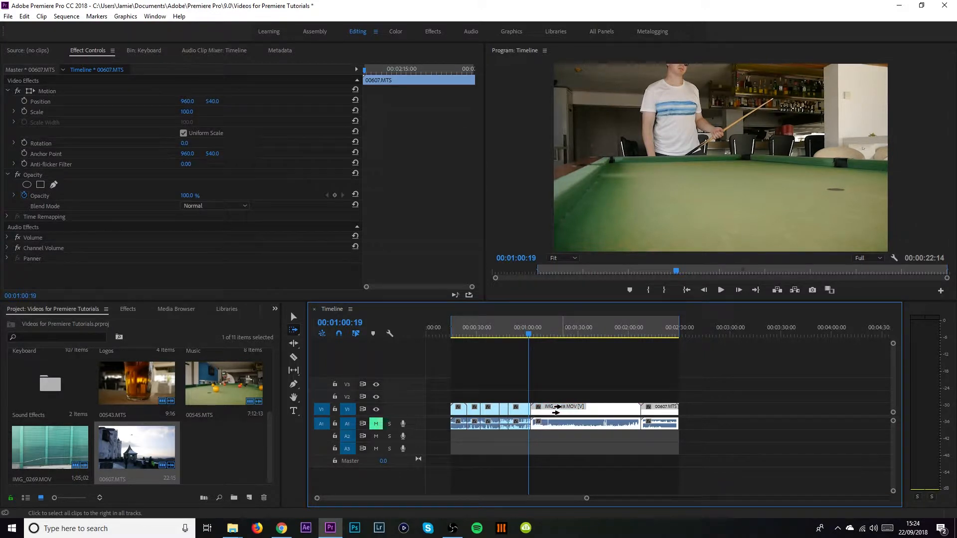
- Move the fourth clip and all following ones to about 00:02:00, and shift IMG_0269.MOV and 00607.MTS onto V2 at about 00:03:15
{"action": "left_click", "coordinate": [502, 409]}
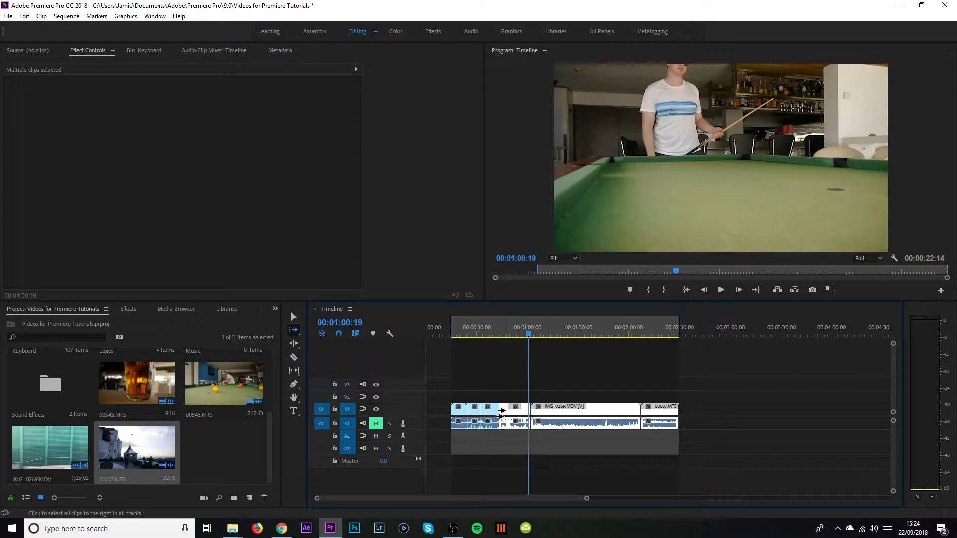
{"action": "left_click_drag", "start_coordinate": [501, 411], "coordinate": [621, 404]}
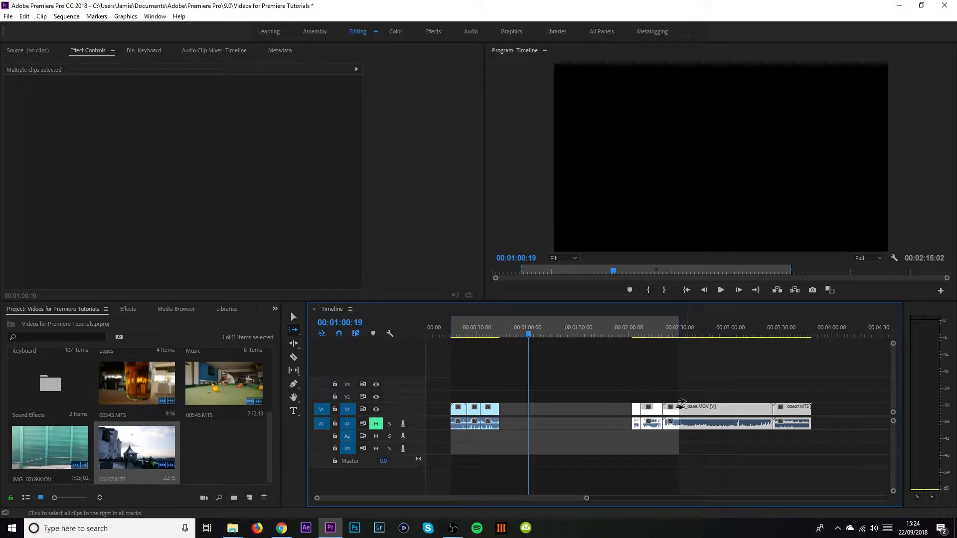
{"action": "left_click_drag", "start_coordinate": [681, 403], "coordinate": [772, 394]}
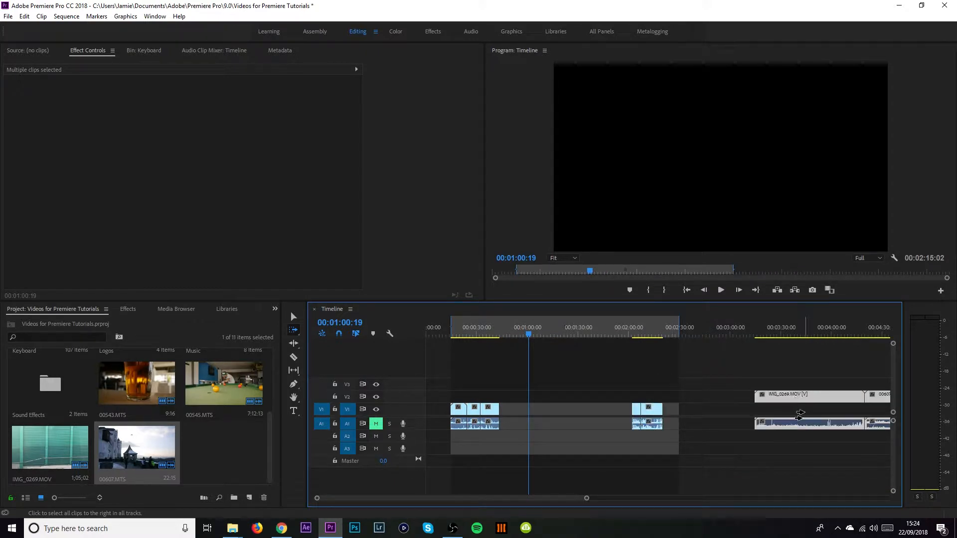
{"action": "scroll", "coordinate": [778, 389], "scroll_direction": "down", "scroll_amount": 2}
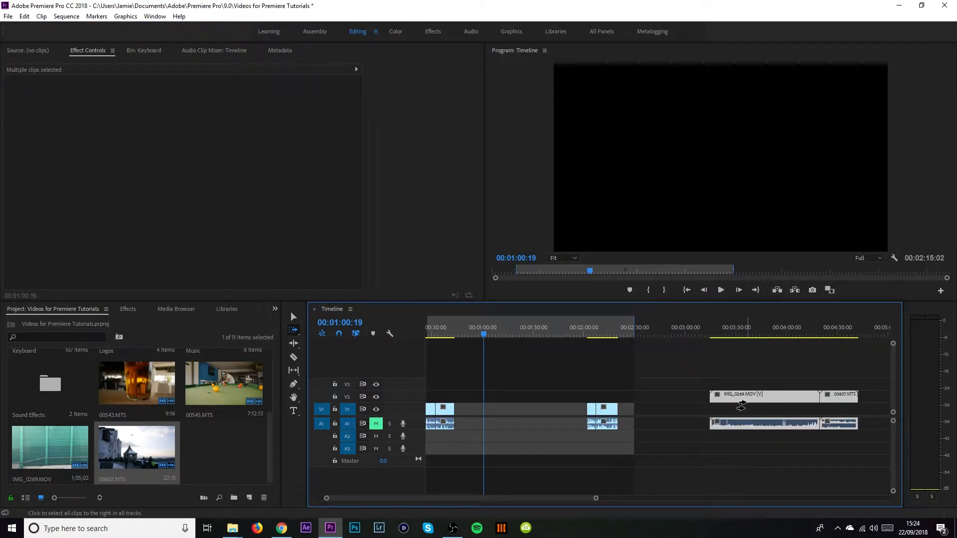
- Return all the shifted clips to their original places on V1 and clear the selection
{"action": "left_click_drag", "start_coordinate": [745, 400], "coordinate": [488, 418]}
{"action": "scroll", "coordinate": [596, 396], "scroll_direction": "up", "scroll_amount": 2}
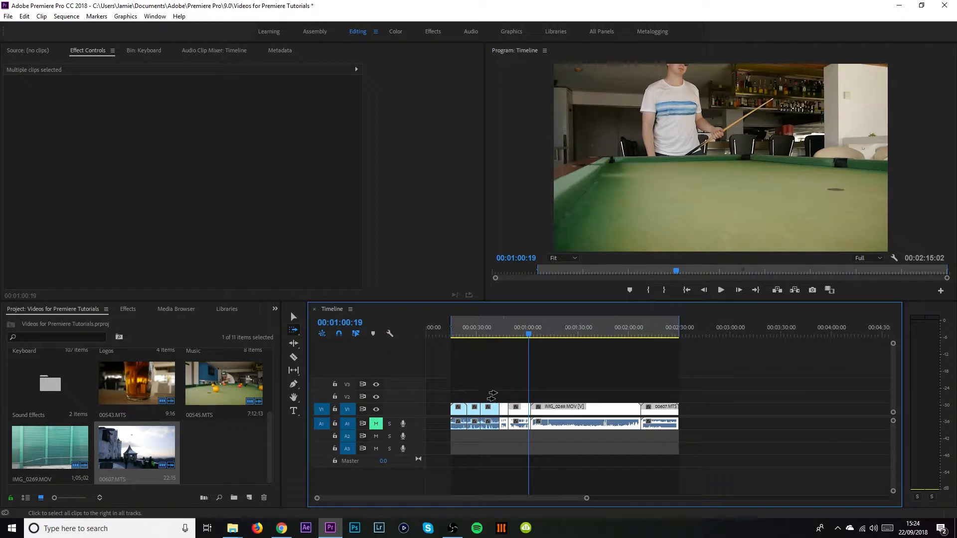
{"action": "left_click", "coordinate": [793, 410]}
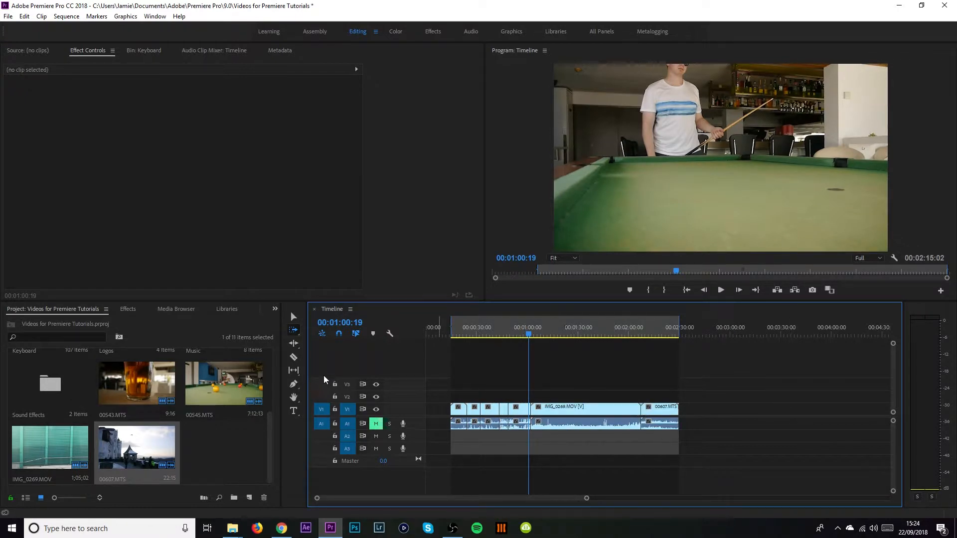
- Use the Track Select Backward tool on IMG_0269.MOV, move the first three clips to the timeline start, and undo that move
{"action": "left_click", "coordinate": [293, 329]}
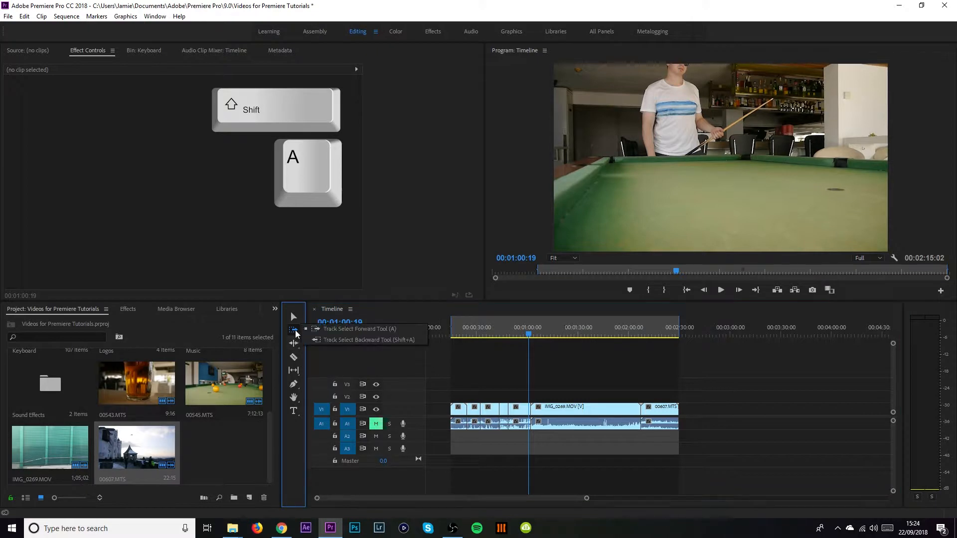
{"action": "left_click", "coordinate": [326, 341]}
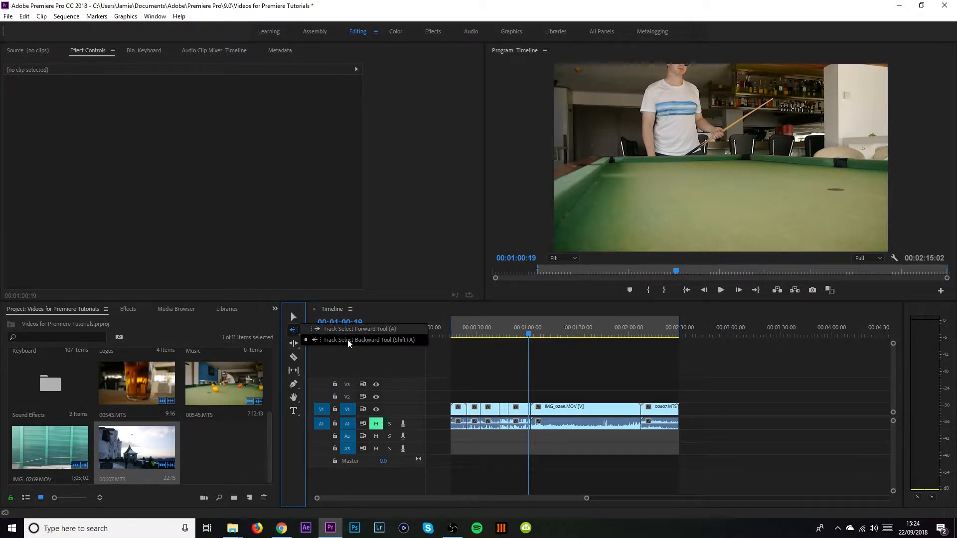
{"action": "left_click", "coordinate": [321, 340]}
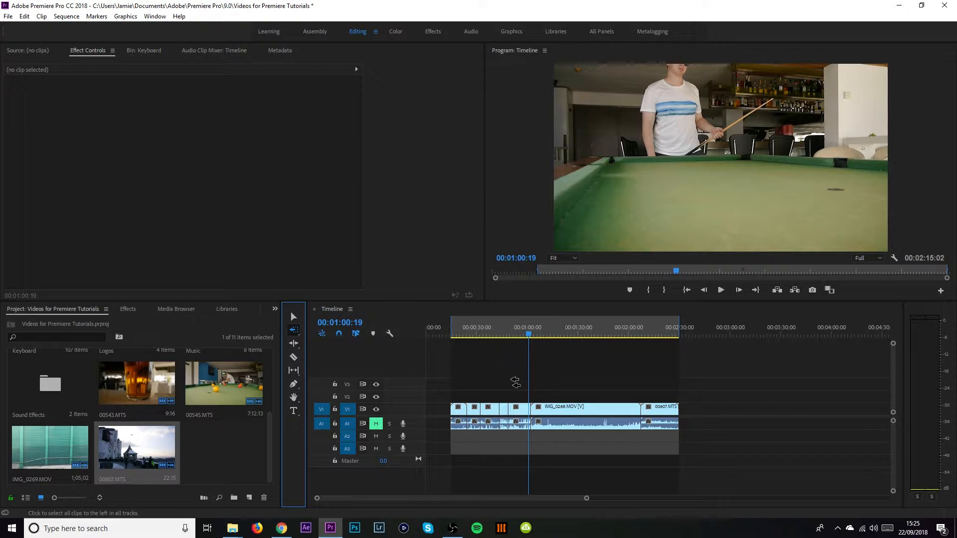
{"action": "left_click", "coordinate": [568, 413]}
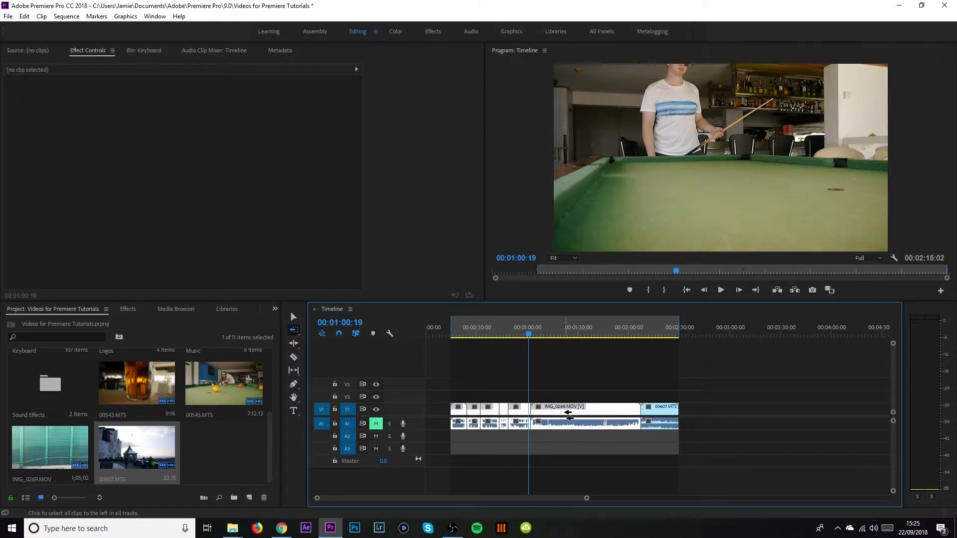
{"action": "mouse_move", "coordinate": [568, 413]}
{"action": "left_mouse_down"}
{"action": "mouse_move", "coordinate": [456, 351]}
{"action": "mouse_move", "coordinate": [457, 400]}
{"action": "mouse_move", "coordinate": [564, 417]}
{"action": "left_mouse_up"}
{"action": "left_click_drag", "start_coordinate": [497, 413], "coordinate": [448, 411]}
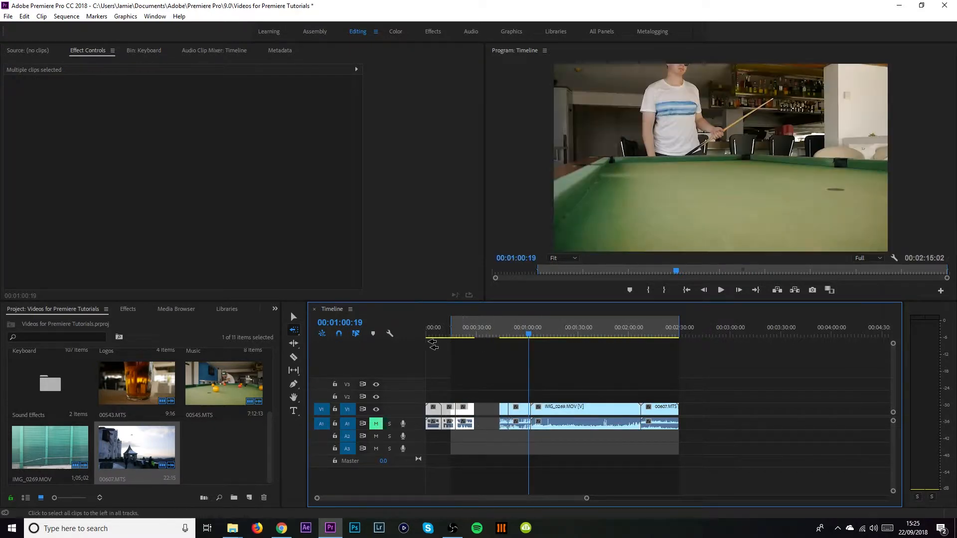
{"action": "key", "text": "ctrl+z"}
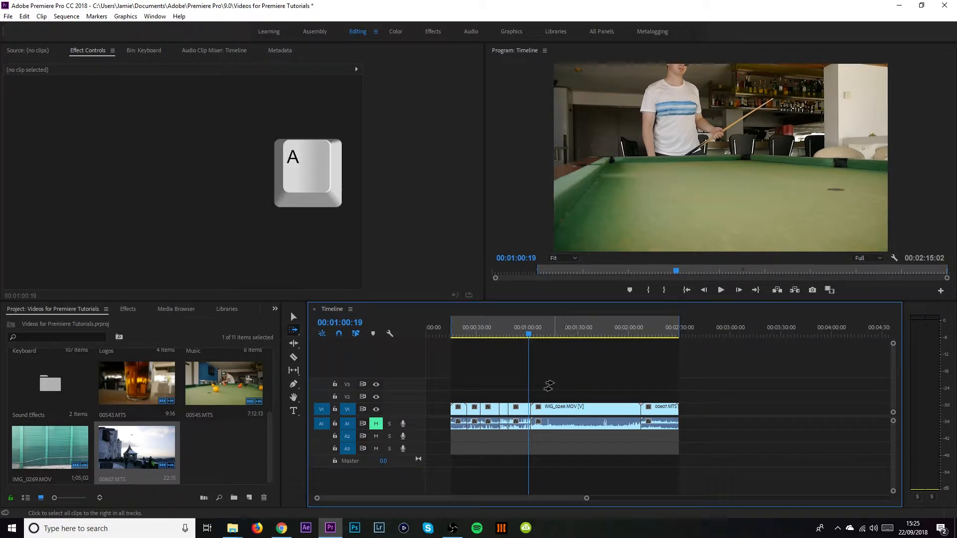
- Reactivate the Track Select Forward tool and switch from it to the Ripple Edit tool
{"action": "key", "text": "a"}
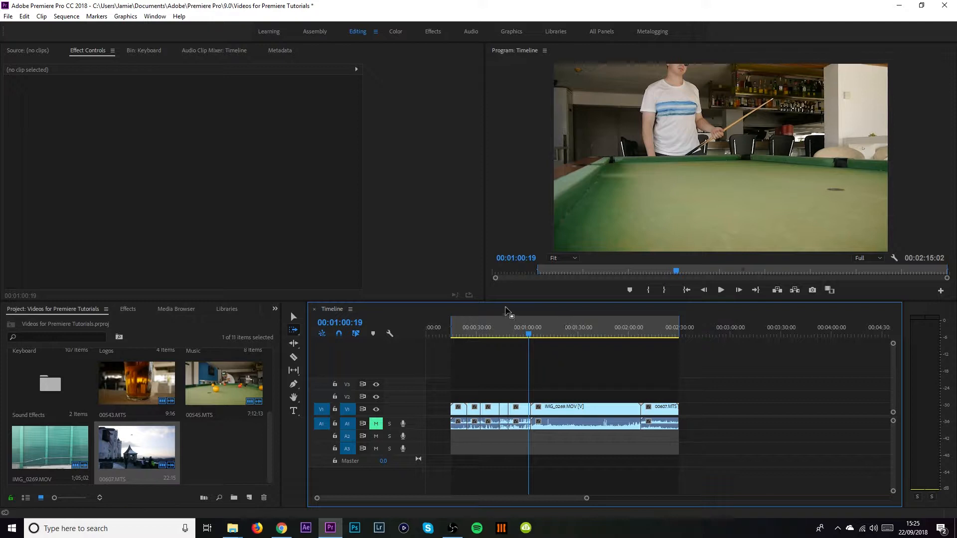
{"action": "left_click", "coordinate": [294, 331]}
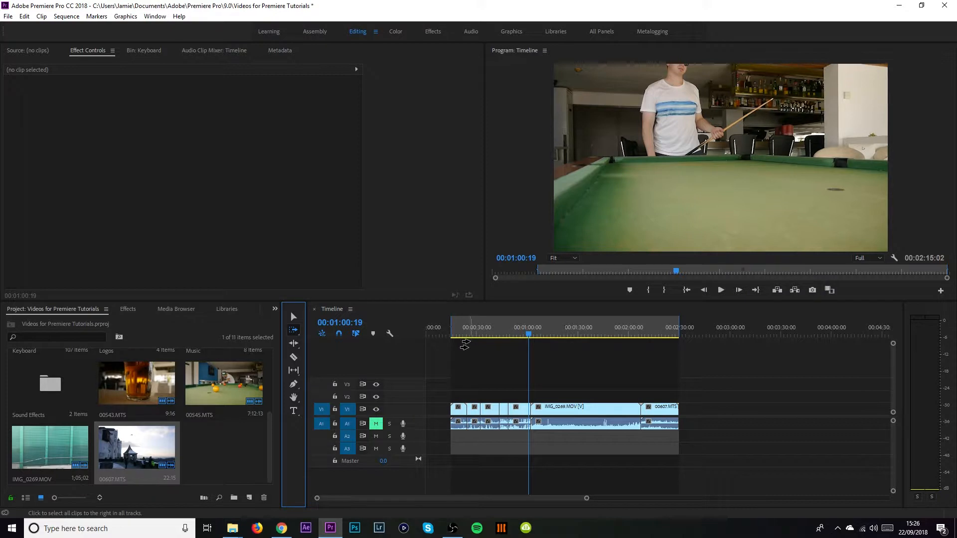
{"action": "left_click", "coordinate": [294, 344]}
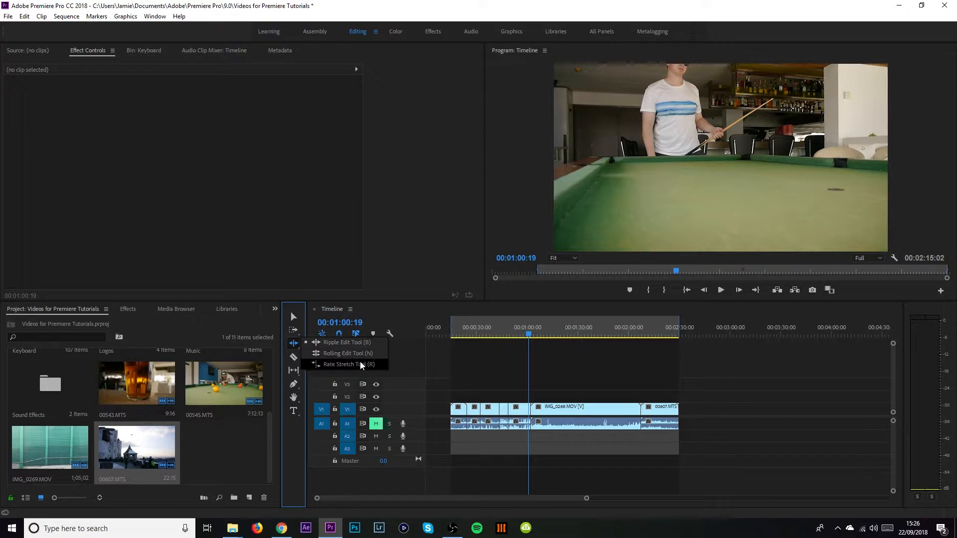
{"action": "left_click", "coordinate": [334, 346]}
{"action": "key", "text": "b"}
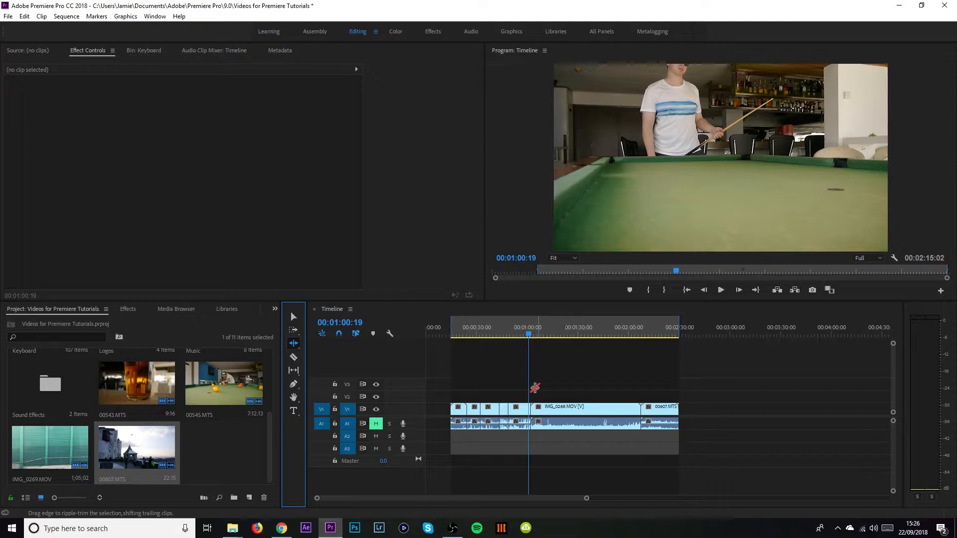
- With the Selection tool, trim the start of the 00545.MTS clip just before IMG_0269.MOV to about 00:00:53, leaving a gap
{"action": "left_click_drag", "start_coordinate": [587, 498], "coordinate": [490, 464]}
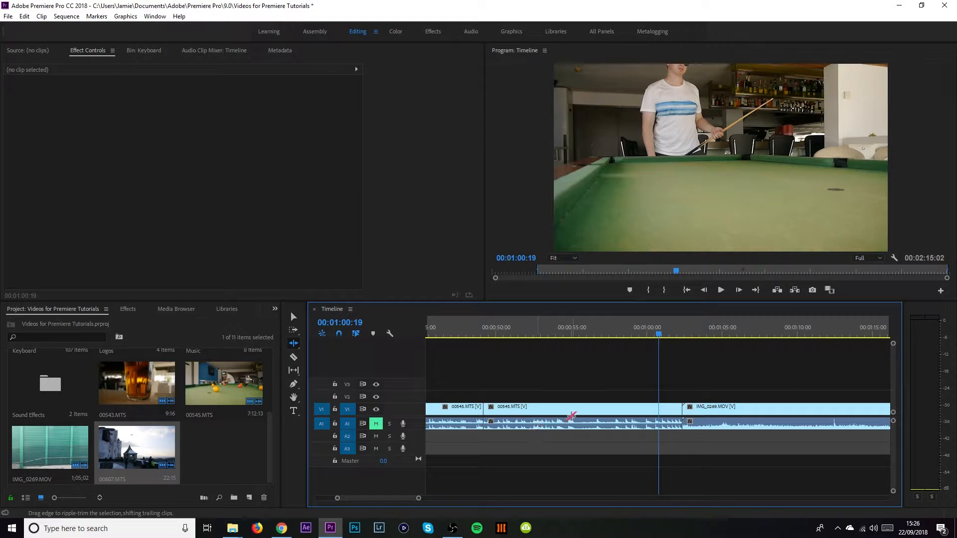
{"action": "scroll", "coordinate": [597, 388], "scroll_direction": "up", "scroll_amount": 3}
{"action": "key", "text": "v"}
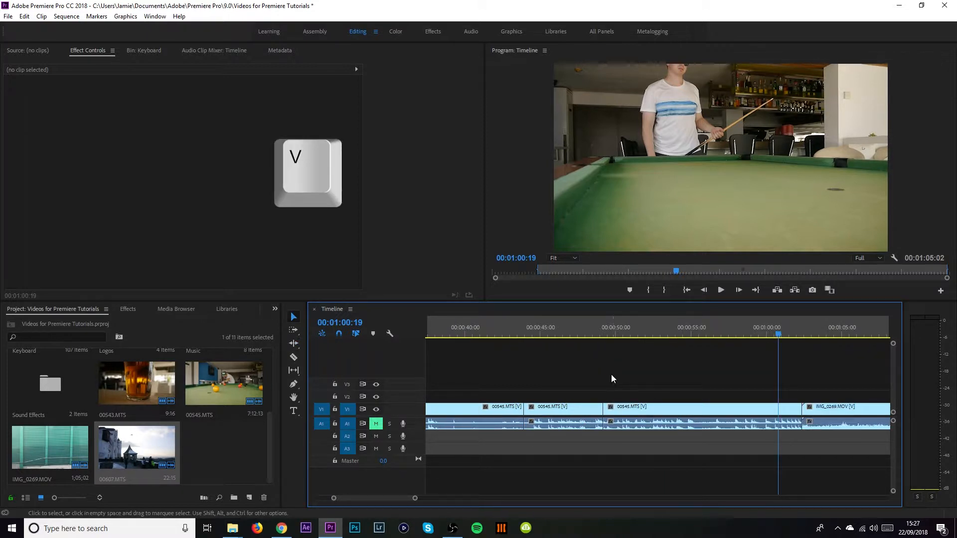
{"action": "left_click_drag", "start_coordinate": [607, 411], "coordinate": [669, 412]}
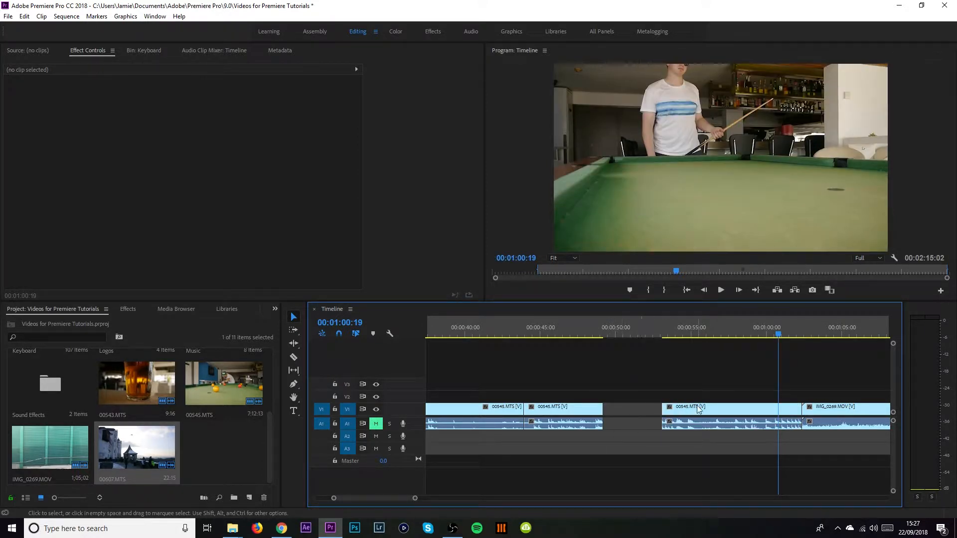
- Close the gaps by moving the trimmed 00545.MTS clip, then IMG_0269.MOV with the clips after it, earlier on the timeline using Track Select Forward
{"action": "left_click_drag", "start_coordinate": [700, 408], "coordinate": [640, 408]}
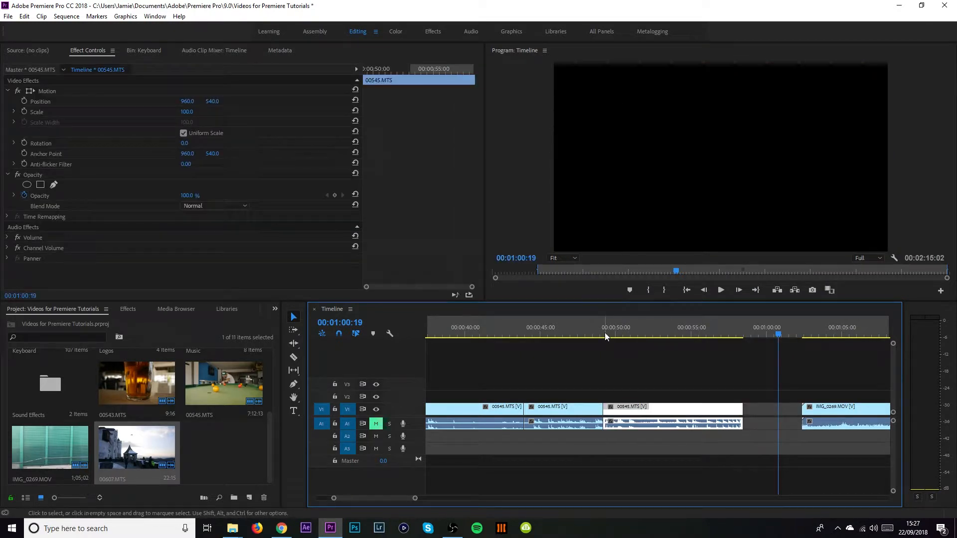
{"action": "left_click_drag", "start_coordinate": [605, 336], "coordinate": [622, 340]}
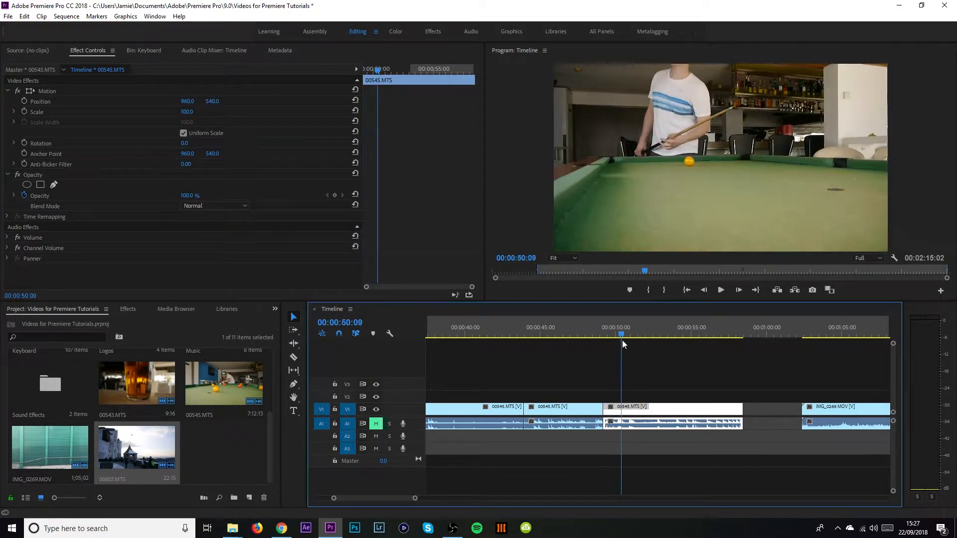
{"action": "left_click_drag", "start_coordinate": [832, 408], "coordinate": [715, 409]}
{"action": "scroll", "coordinate": [773, 414], "scroll_direction": "down", "scroll_amount": 2}
{"action": "key", "text": "ctrl+z"}
{"action": "key", "text": "a"}
{"action": "left_click_drag", "start_coordinate": [417, 499], "coordinate": [421, 498]}
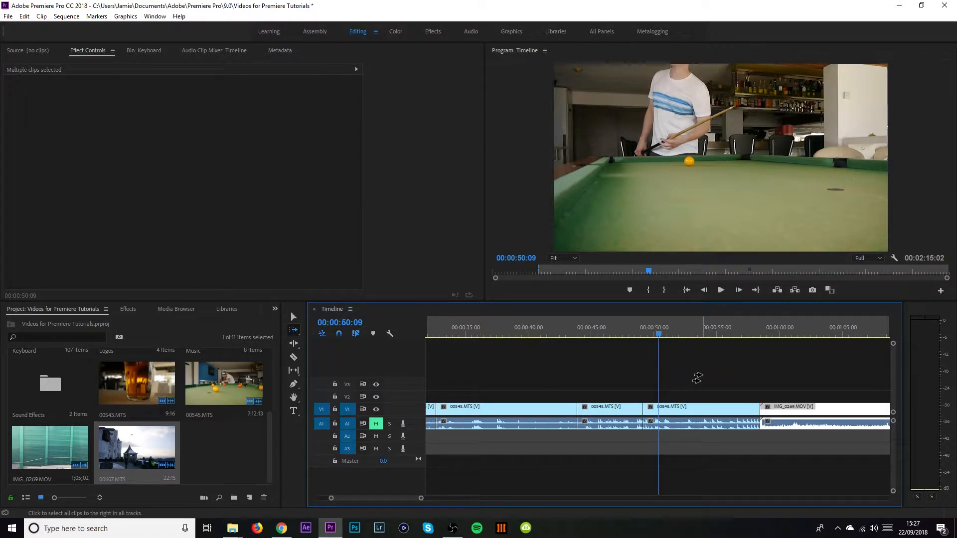
- Undo the gap-closing moves and the trim of the 00545.MTS clip before IMG_0269.MOV
{"action": "key", "text": "ctrl+z"}
{"action": "key", "text": "ctrl+z"}
{"action": "key", "text": "ctrl+z"}
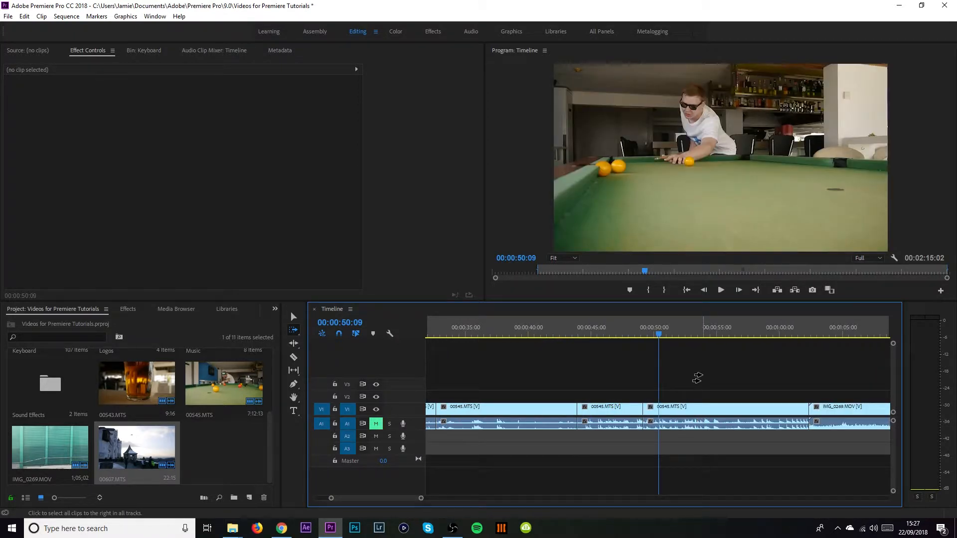
- Ripple-trim the start of the 00545.MTS clip before IMG_0269.MOV with the Ripple Edit tool, using the playhead at 00:00:56:12 as the trim point
{"action": "scroll", "coordinate": [697, 378], "scroll_direction": "down", "scroll_amount": 3}
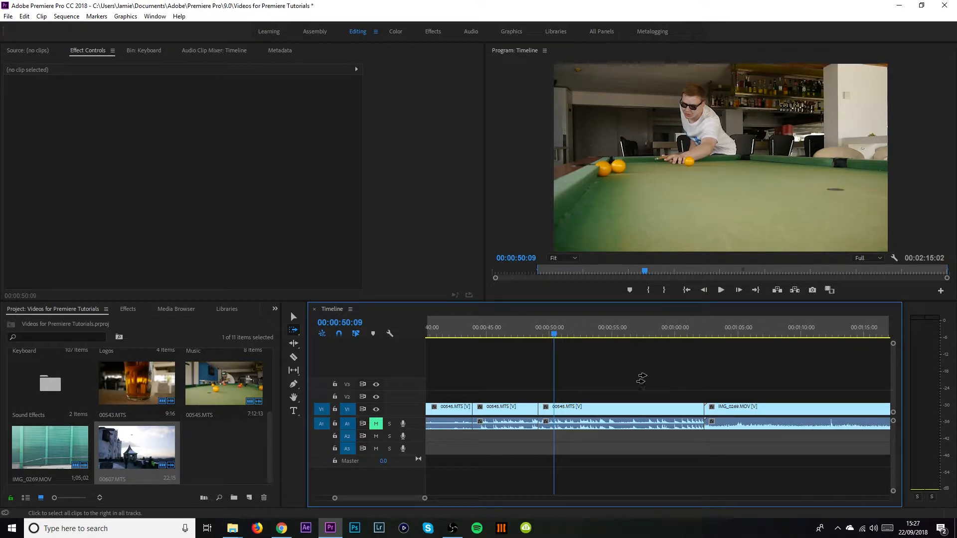
{"action": "key", "text": "b"}
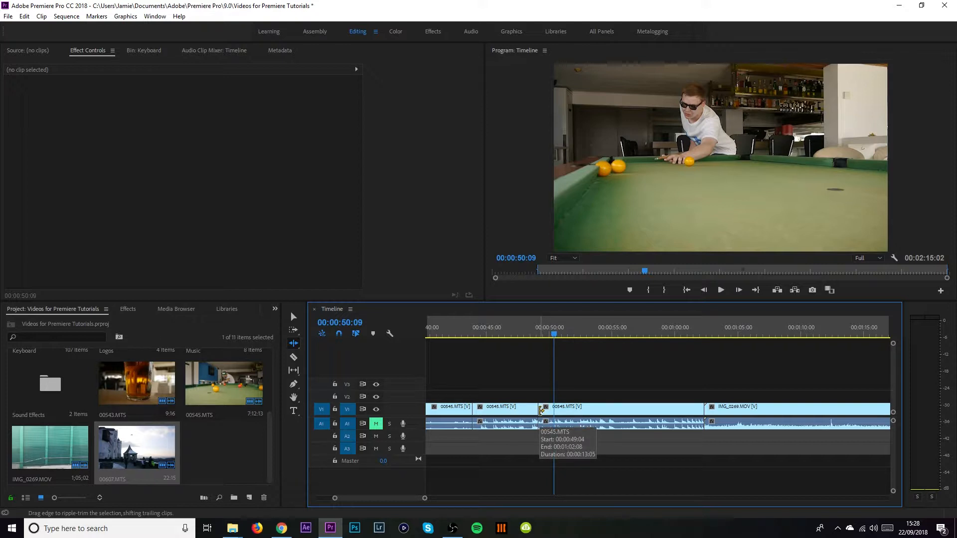
{"action": "left_click", "coordinate": [590, 335]}
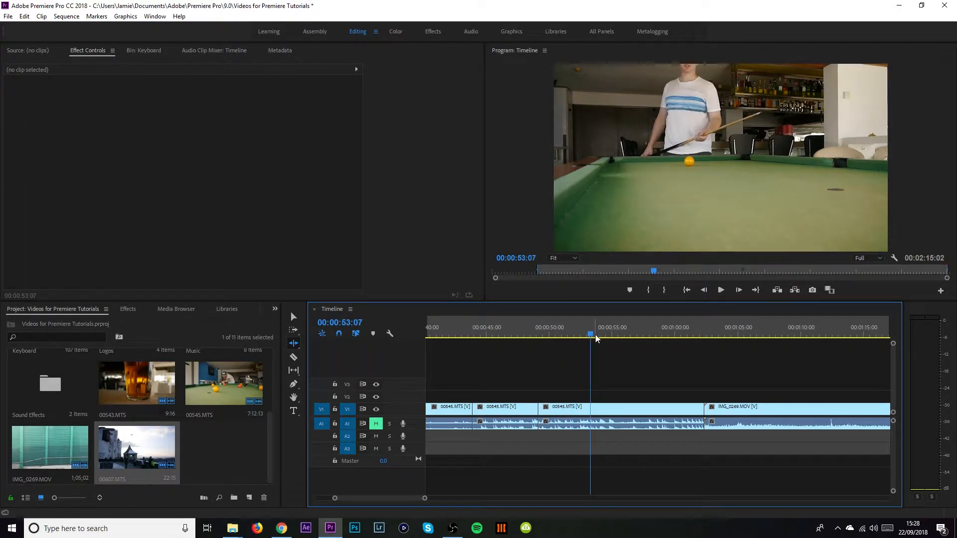
{"action": "left_click_drag", "start_coordinate": [594, 334], "coordinate": [632, 334]}
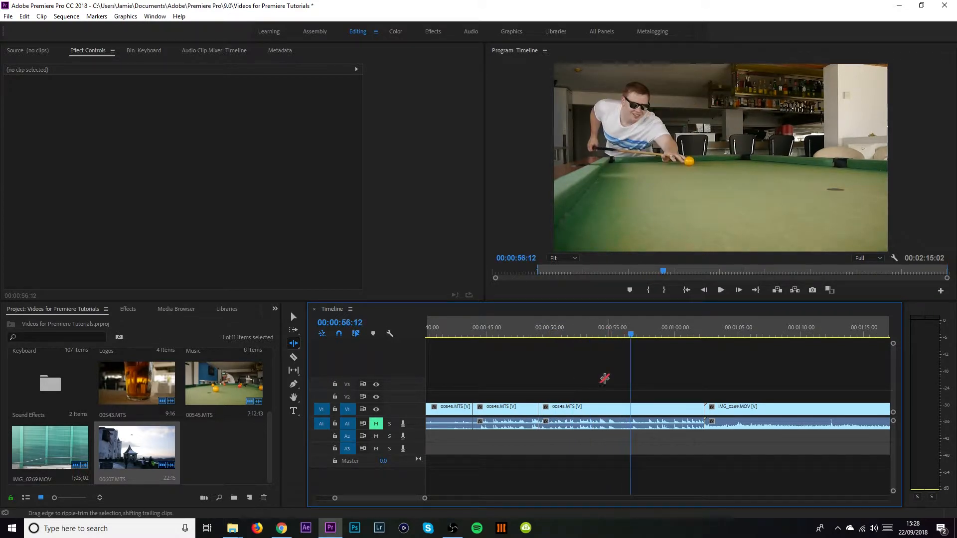
{"action": "left_click_drag", "start_coordinate": [542, 412], "coordinate": [632, 414]}
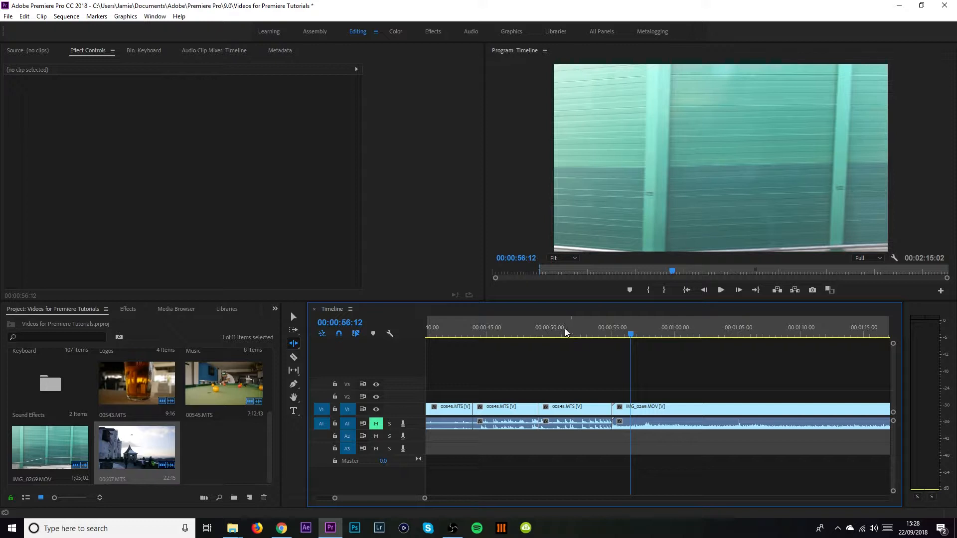
- Scrub through the frames around the cut at the start of the last 00545.MTS clip before IMG_0269.MOV
{"action": "left_click", "coordinate": [531, 334]}
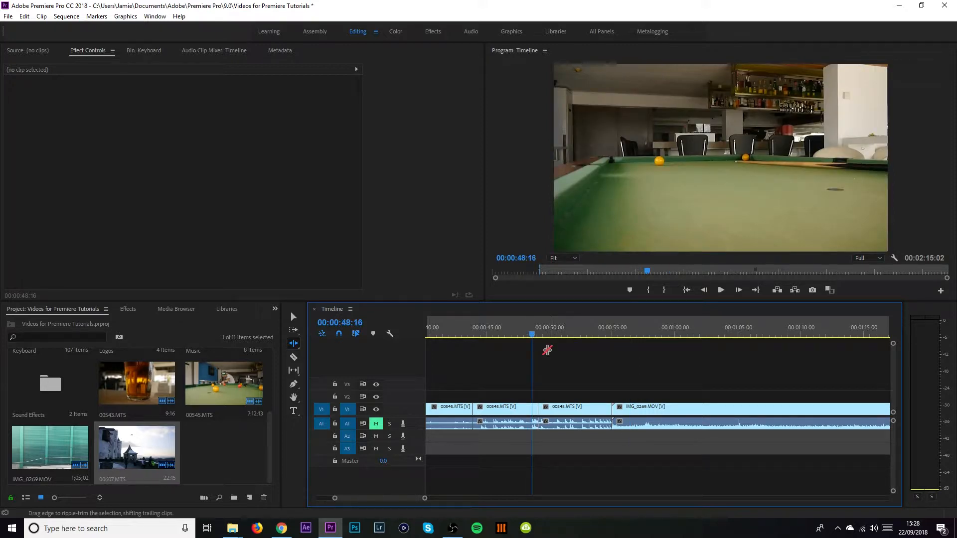
{"action": "mouse_move", "coordinate": [540, 334]}
{"action": "left_mouse_down"}
{"action": "mouse_move", "coordinate": [596, 349]}
{"action": "mouse_move", "coordinate": [533, 337]}
{"action": "mouse_move", "coordinate": [545, 334]}
{"action": "left_mouse_up"}
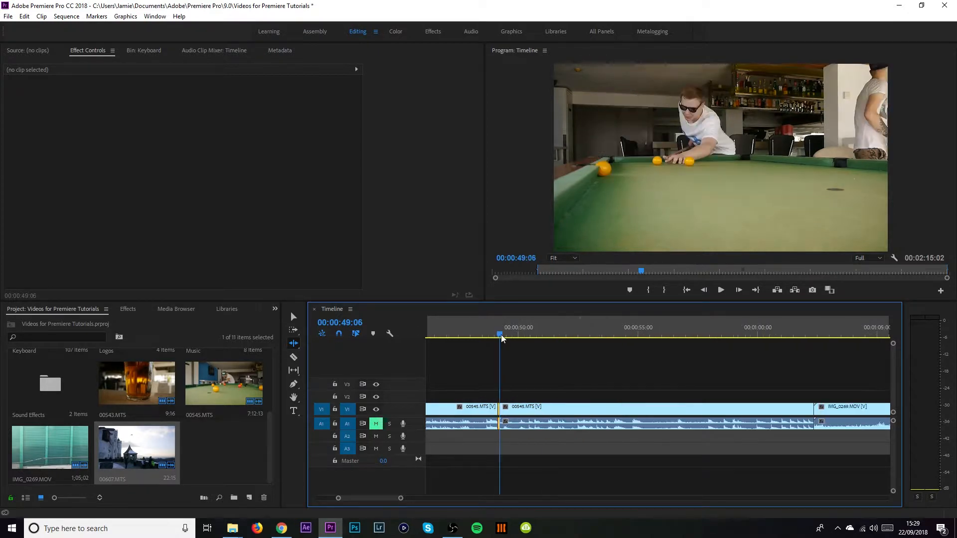
{"action": "left_click_drag", "start_coordinate": [501, 334], "coordinate": [523, 335]}
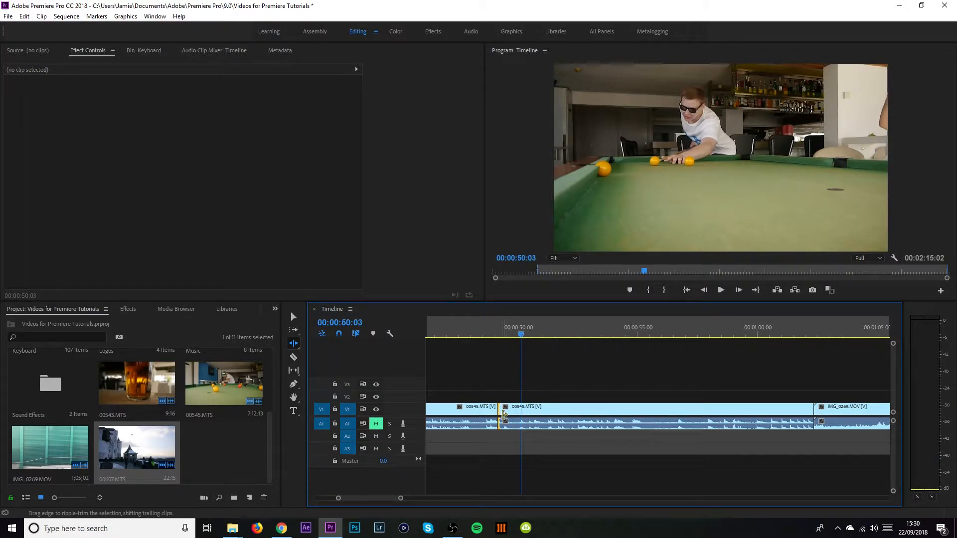
- Select the starting edge of the last 00545.MTS clip with Ripple Edit and park the playhead on the cut at 00:00:49:04
{"action": "mouse_move", "coordinate": [503, 413]}
{"action": "left_mouse_down"}
{"action": "mouse_move", "coordinate": [513, 413]}
{"action": "mouse_move", "coordinate": [498, 414]}
{"action": "left_mouse_up"}
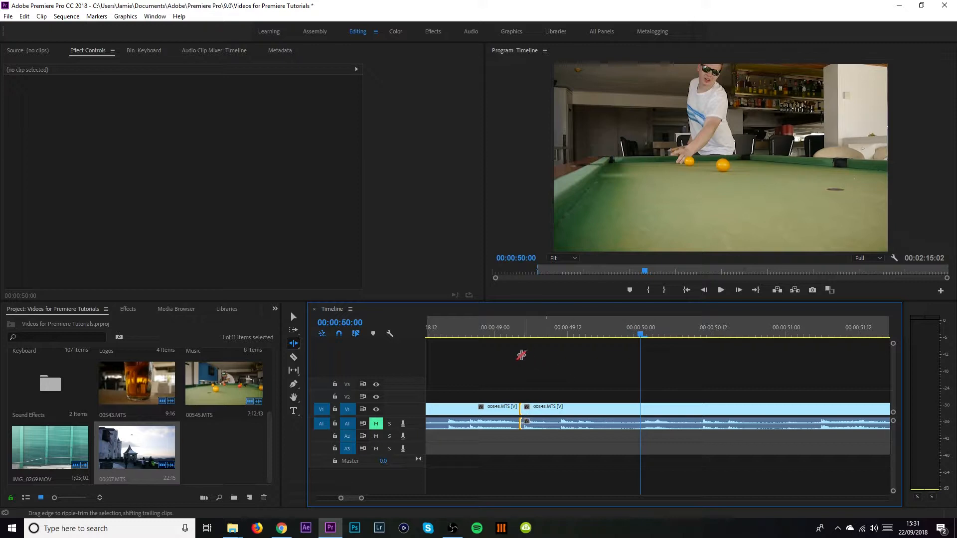
{"action": "left_click", "coordinate": [516, 418]}
{"action": "left_click_drag", "start_coordinate": [608, 336], "coordinate": [521, 337]}
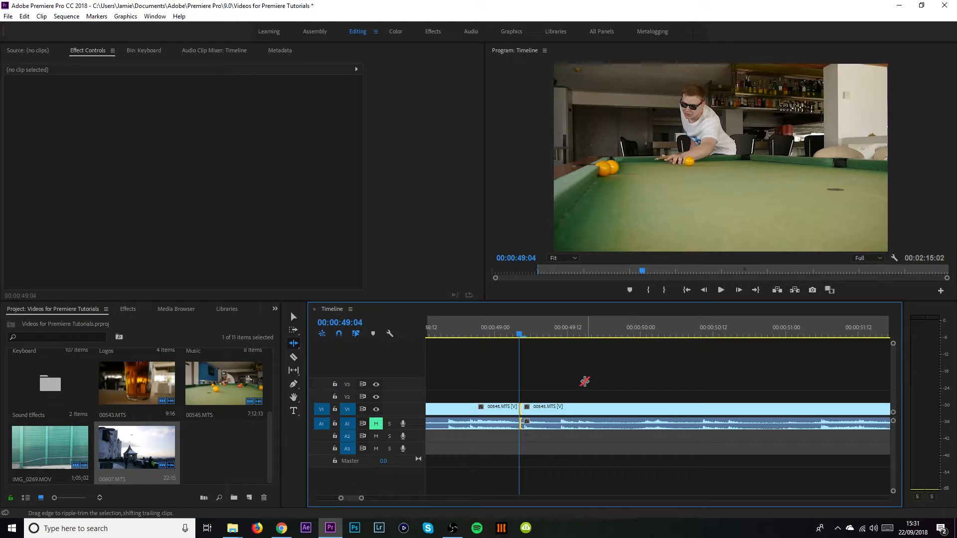
- Ripple-trim the selected clip start forward one frame at a time to shorten the 00545.MTS clip
{"action": "key", "text": "ctrl+Right"}
{"action": "key", "text": "ctrl+Right"}
{"action": "key", "text": "ctrl+Right"}
{"action": "key", "text": "ctrl+Right"}
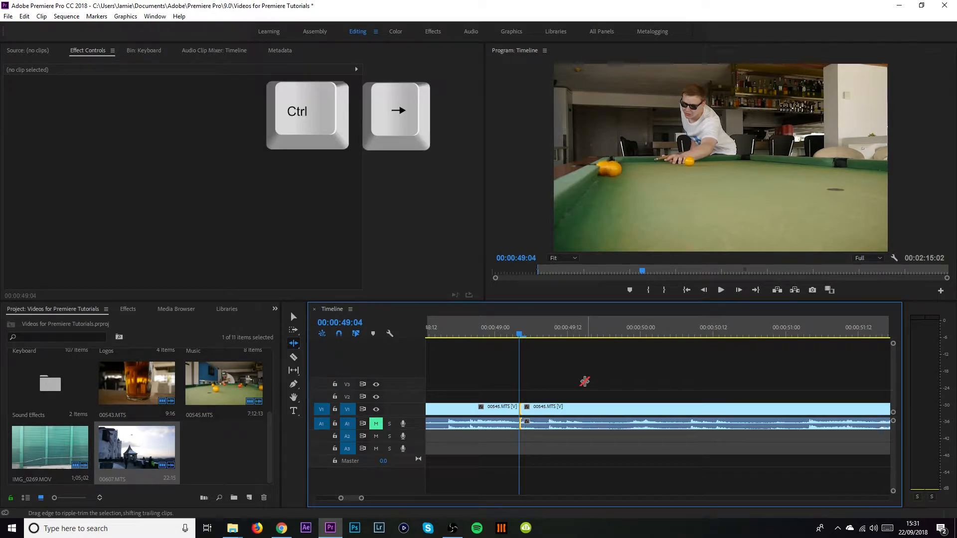
{"action": "key", "text": "ctrl+Right"}
{"action": "key", "text": "ctrl+Right"}
{"action": "key", "text": "ctrl+Right"}
{"action": "key", "text": "ctrl+Right"}
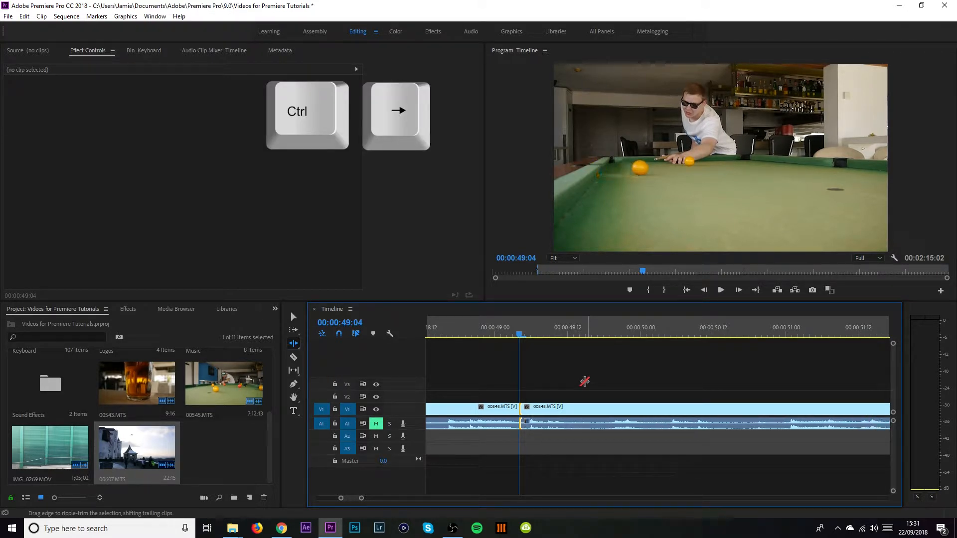
{"action": "key", "text": "ctrl+Right"}
{"action": "key", "text": "ctrl+Right"}
{"action": "key", "text": "ctrl+Right"}
{"action": "key", "text": "ctrl+Right"}
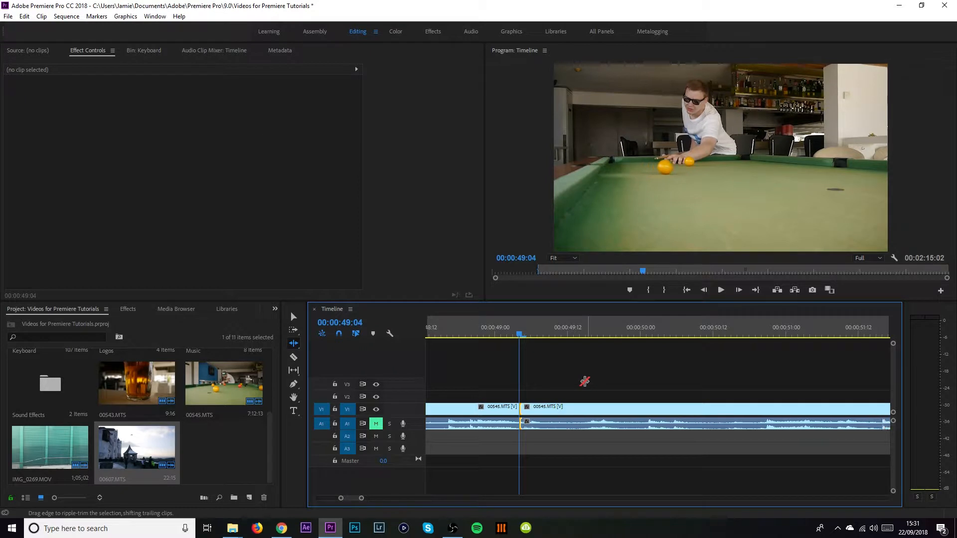
{"action": "key", "text": "ctrl+Right"}
{"action": "key", "text": "ctrl+Right"}
{"action": "key", "text": "ctrl+Right"}
{"action": "key", "text": "ctrl+Right"}
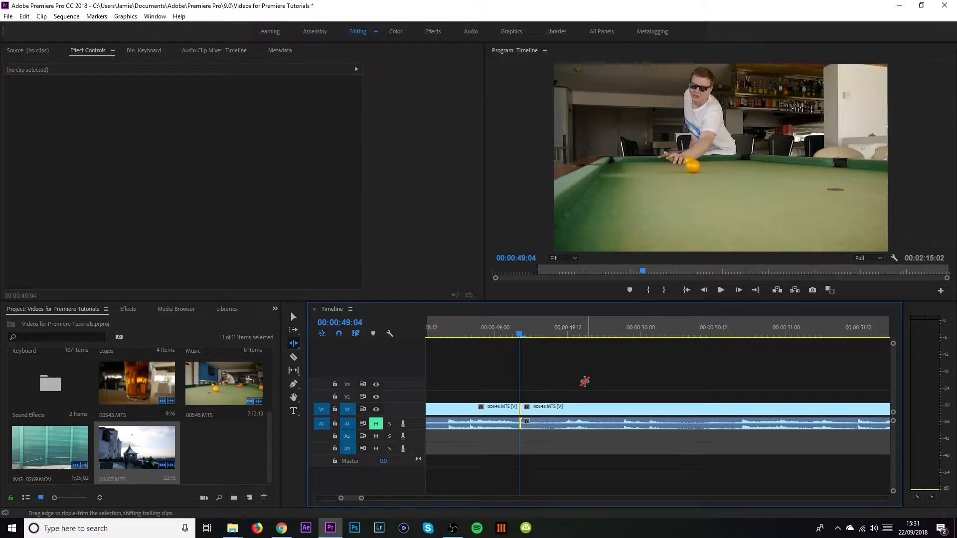
{"action": "key", "text": "ctrl+Right"}
{"action": "key", "text": "ctrl+Right"}
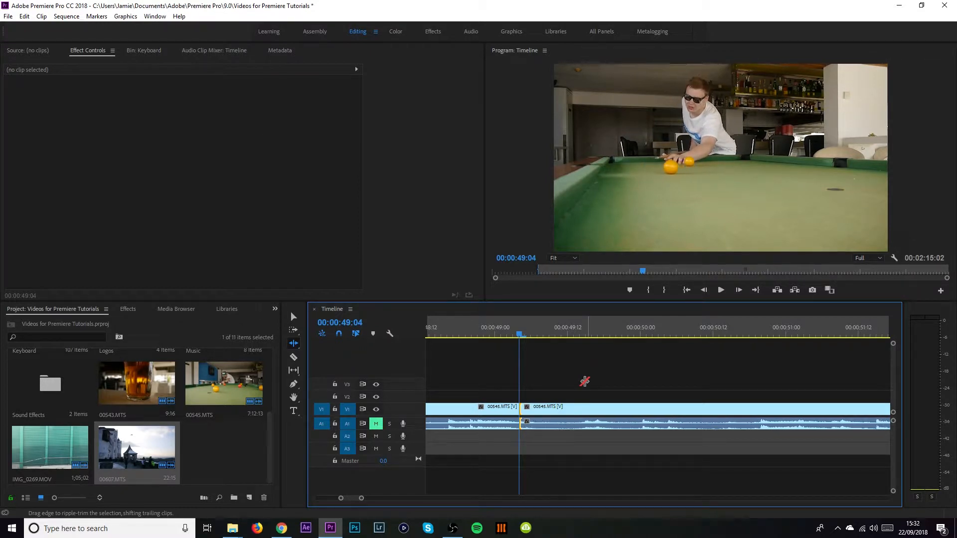
- Ripple-trim the selected clip start backward one frame at a time to reveal earlier footage in the 00545.MTS clip
{"action": "key", "text": "ctrl+Left"}
{"action": "key", "text": "ctrl+Left"}
{"action": "key", "text": "ctrl+Left"}
{"action": "key", "text": "ctrl+Left"}
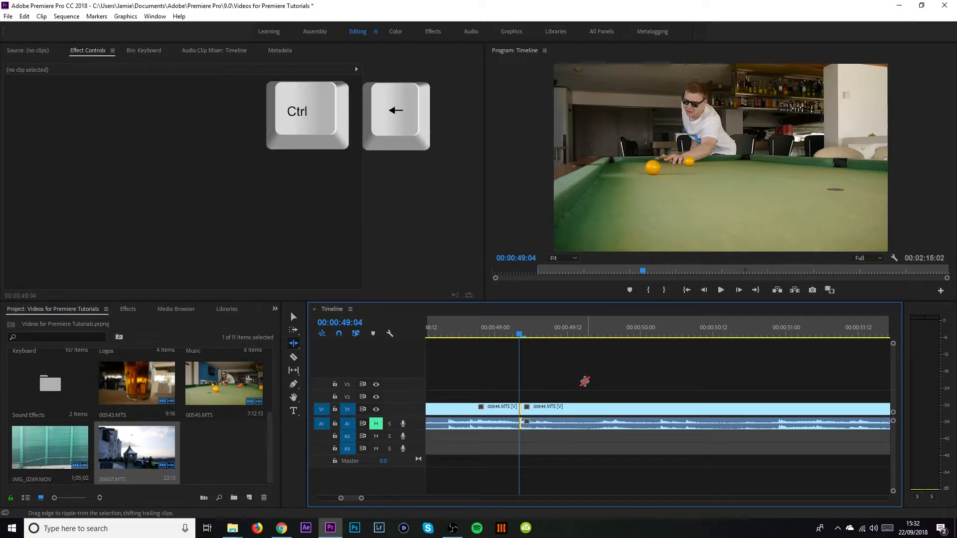
{"action": "key", "text": "ctrl+Left"}
{"action": "key", "text": "ctrl+Left"}
{"action": "key", "text": "ctrl+Left"}
{"action": "key", "text": "ctrl+Left"}
{"action": "key", "text": "ctrl+Left"}
{"action": "key", "text": "ctrl+Left"}
{"action": "key", "text": "ctrl+Left"}
{"action": "key", "text": "ctrl+Left"}
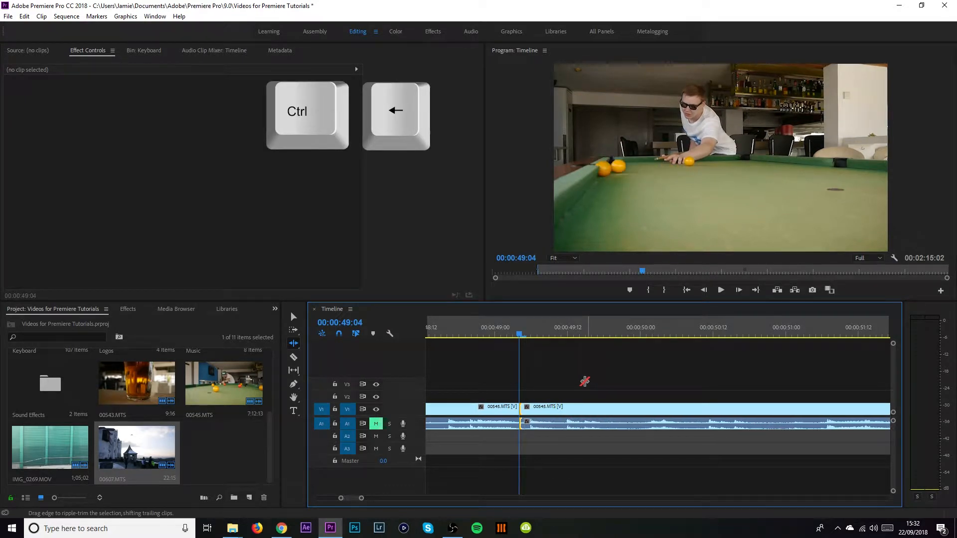
{"action": "key", "text": "ctrl+Left"}
{"action": "key", "text": "ctrl+Left"}
{"action": "key", "text": "ctrl+Left"}
{"action": "key", "text": "ctrl+Left"}
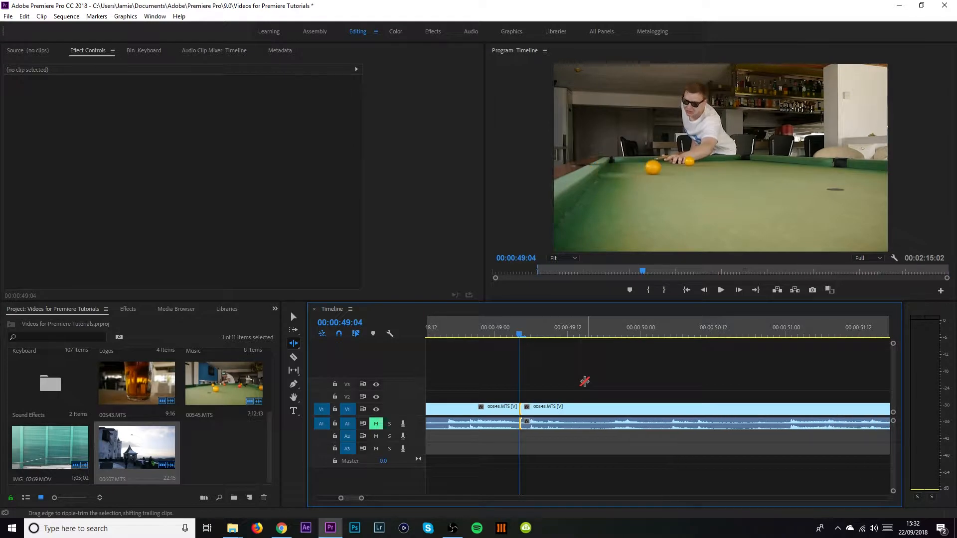
{"action": "key", "text": "ctrl+Left"}
{"action": "key", "text": "ctrl+Left"}
{"action": "key", "text": "ctrl+Left"}
{"action": "key", "text": "ctrl+Left"}
{"action": "key", "text": "ctrl+Left"}
{"action": "key", "text": "ctrl+Left"}
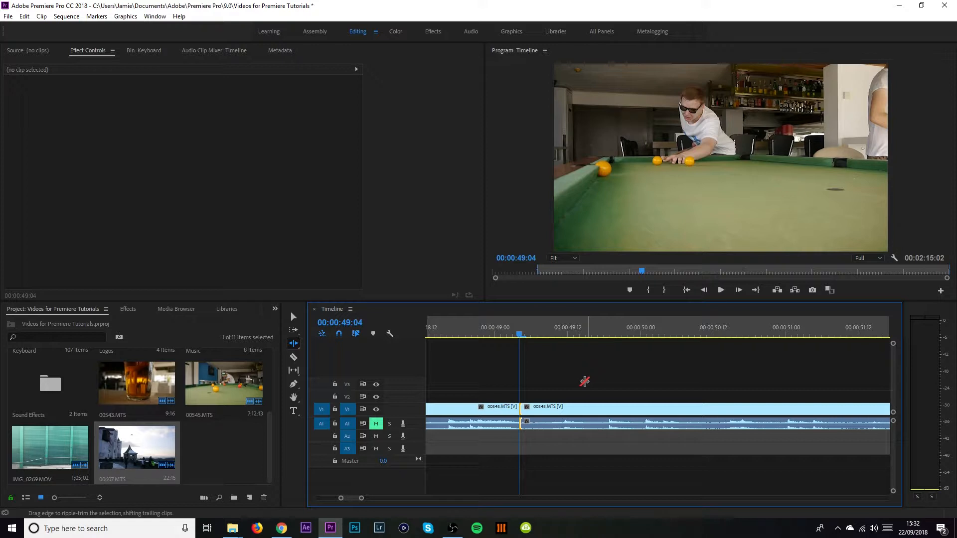
- Ripple-trim the selected 00545.MTS clip start back and forth in larger five-frame increments
{"action": "key", "text": "ctrl+shift+Right"}
{"action": "key", "text": "ctrl+shift+Right"}
{"action": "key", "text": "ctrl+shift+Right"}
{"action": "key", "text": "ctrl+shift+Right"}
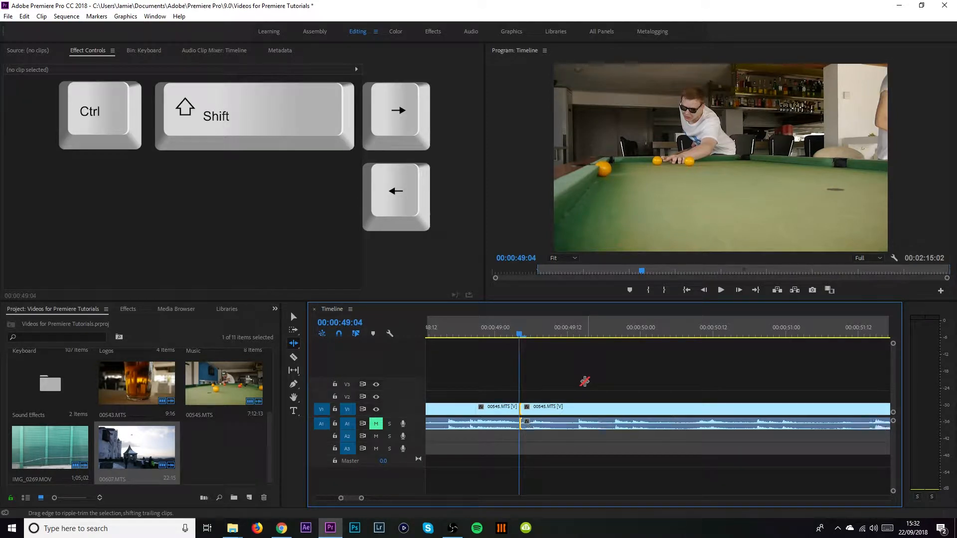
{"action": "key", "text": "ctrl+shift+Right"}
{"action": "key", "text": "ctrl+shift+Right"}
{"action": "key", "text": "ctrl+shift+Right"}
{"action": "key", "text": "ctrl+shift+Right"}
{"action": "key", "text": "ctrl+shift+Right"}
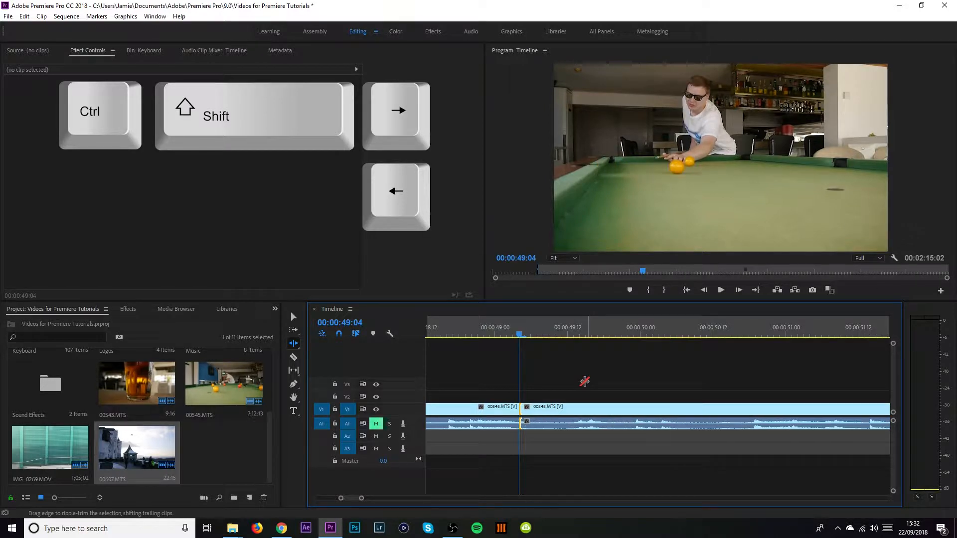
{"action": "key", "text": "ctrl+shift+Right"}
{"action": "key", "text": "ctrl+shift+Right"}
{"action": "key", "text": "ctrl+shift+Right"}
{"action": "key", "text": "ctrl+shift+Right"}
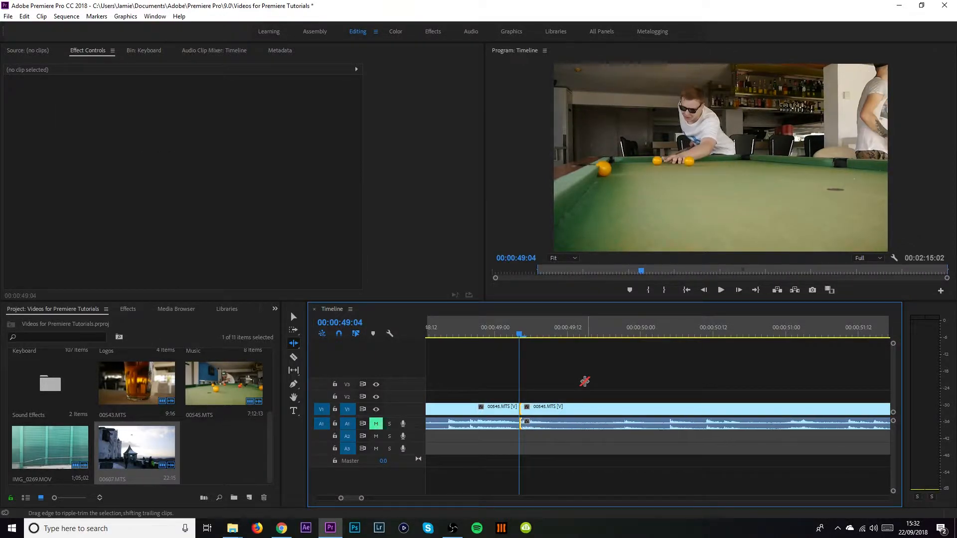
{"action": "key", "text": "ctrl+shift+Right"}
{"action": "key", "text": "ctrl+shift+Right"}
{"action": "key", "text": "ctrl+shift+Right"}
{"action": "key", "text": "ctrl+shift+Right"}
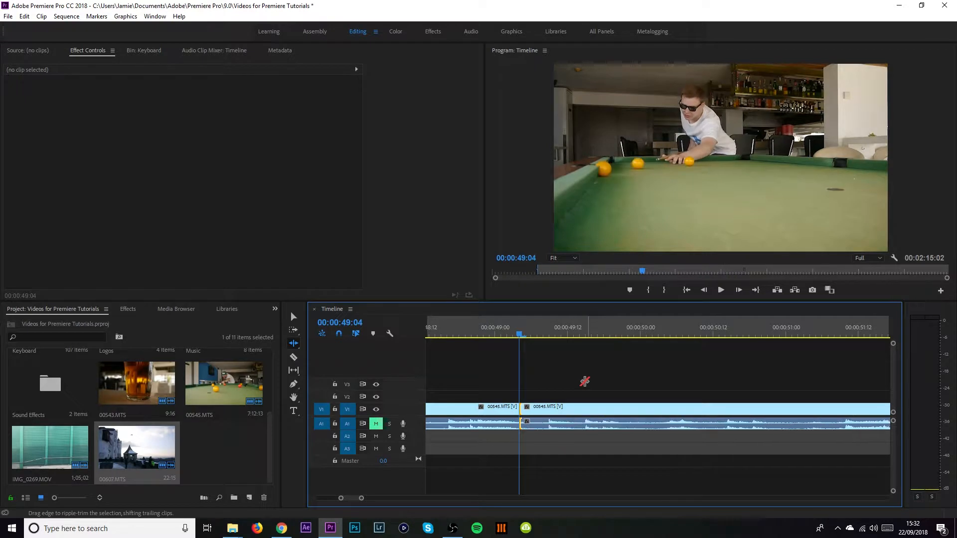
{"action": "key", "text": "ctrl+shift+Right"}
{"action": "key", "text": "ctrl+shift+Right"}
{"action": "key", "text": "ctrl+shift+Right"}
{"action": "key", "text": "ctrl+shift+Right"}
{"action": "key", "text": "ctrl+shift+Right"}
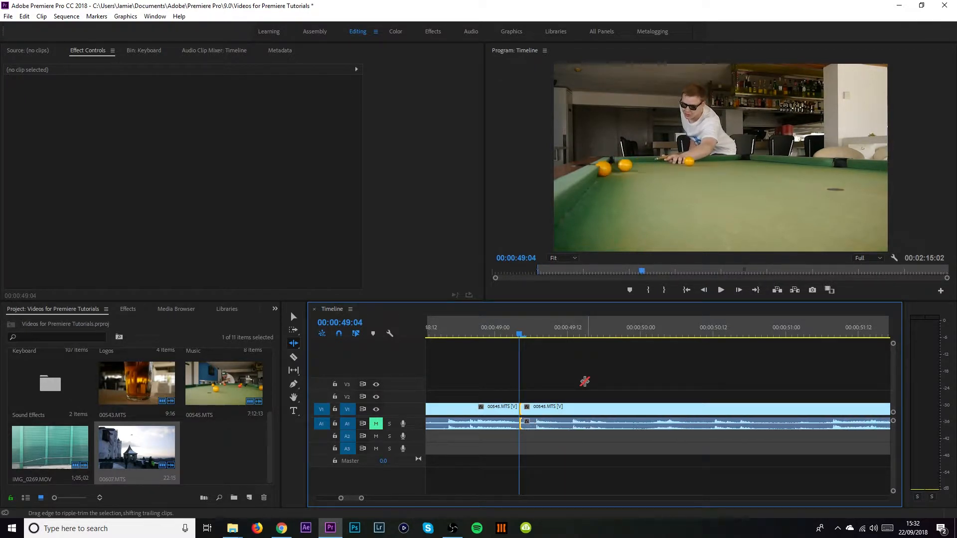
{"action": "key", "text": "ctrl+shift+Right"}
{"action": "key", "text": "ctrl+shift+Right"}
{"action": "key", "text": "ctrl+shift+Right"}
{"action": "key", "text": "ctrl+shift+Right"}
{"action": "key", "text": "ctrl+shift+Right"}
{"action": "key", "text": "ctrl+shift+Right"}
{"action": "key", "text": "ctrl+shift+Right"}
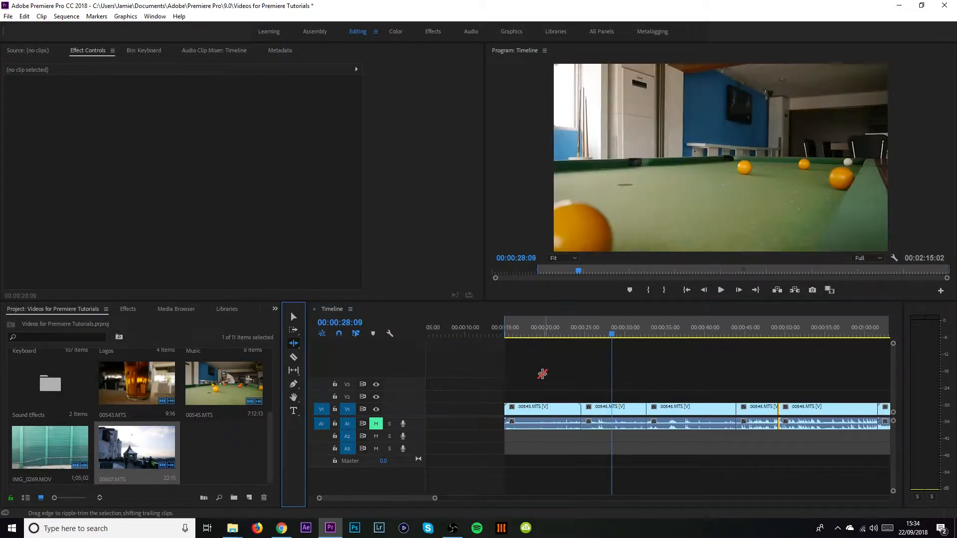
- Switch from the Ripple Edit tool to the Rolling Edit tool
{"action": "key", "text": "n"}
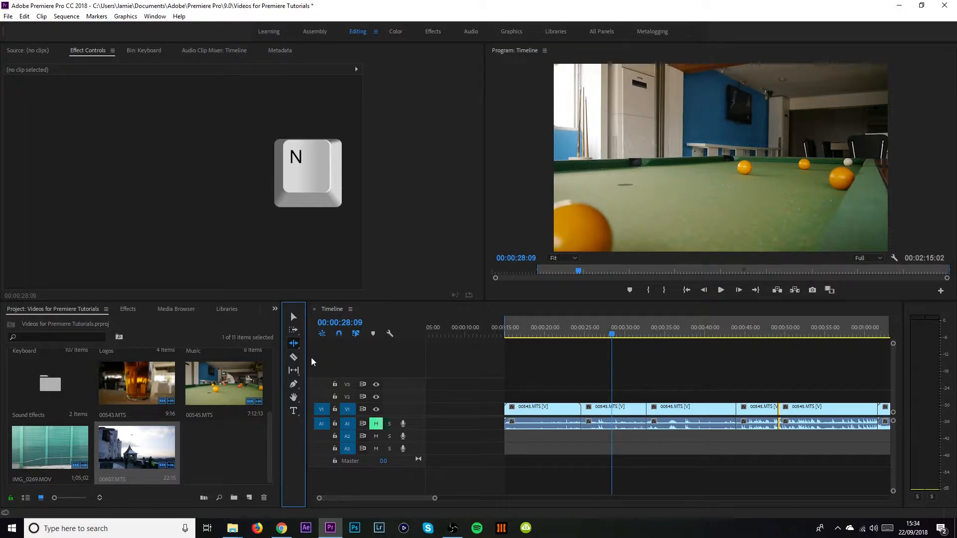
{"action": "left_click", "coordinate": [296, 345]}
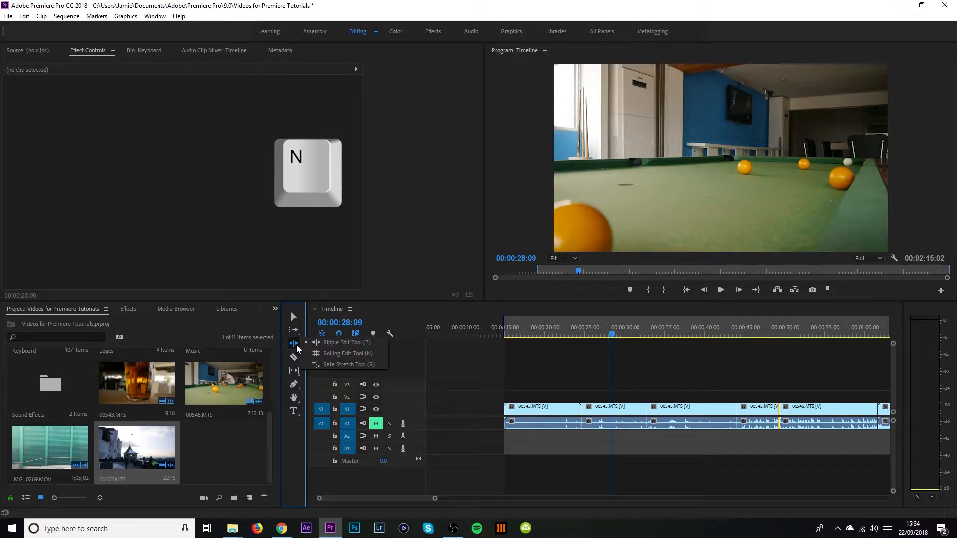
{"action": "left_click", "coordinate": [333, 355]}
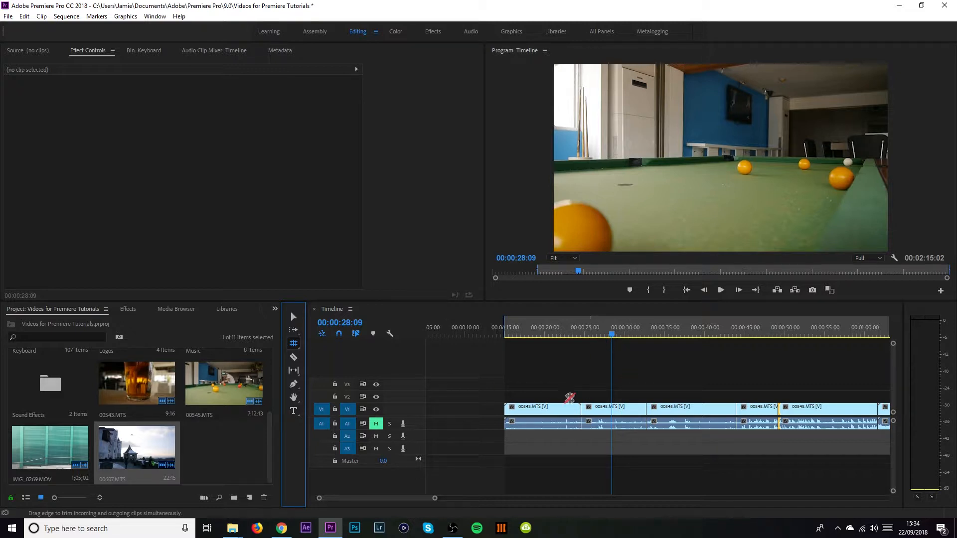
- Play the sequence from 00:00:32:02 across the nearby cut between the two 00545.MTS clips
{"action": "left_click_drag", "start_coordinate": [434, 498], "coordinate": [409, 498]}
{"action": "scroll", "coordinate": [516, 470], "scroll_direction": "down", "scroll_amount": 6}
{"action": "scroll", "coordinate": [513, 469], "scroll_direction": "down", "scroll_amount": 2}
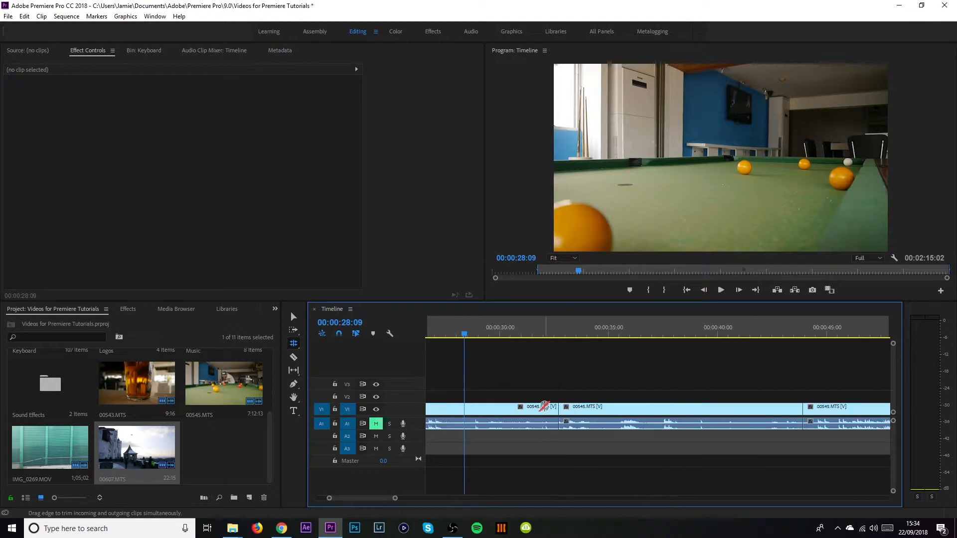
{"action": "left_click", "coordinate": [554, 332]}
{"action": "mouse_move", "coordinate": [556, 331]}
{"action": "left_mouse_down"}
{"action": "mouse_move", "coordinate": [564, 333]}
{"action": "mouse_move", "coordinate": [547, 335]}
{"action": "left_mouse_up"}
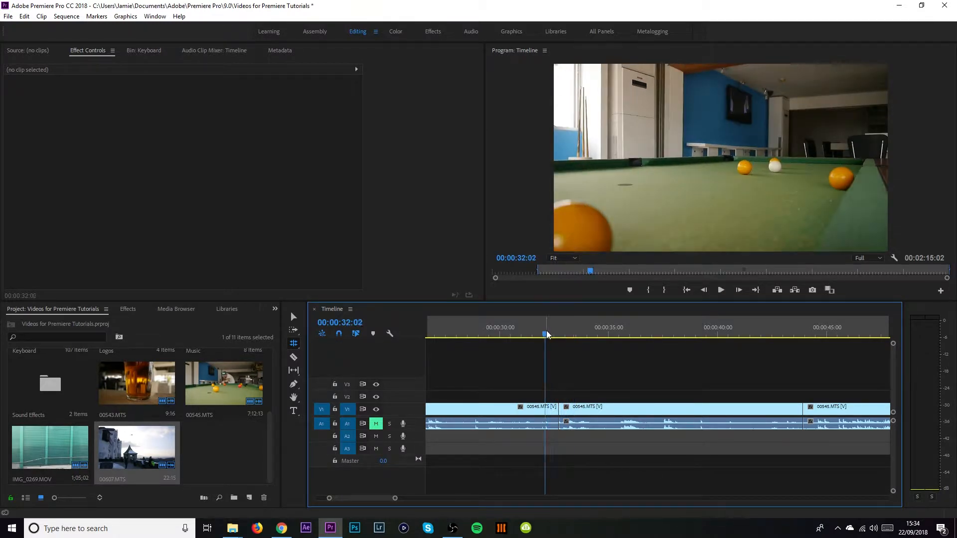
{"action": "key", "text": "space"}
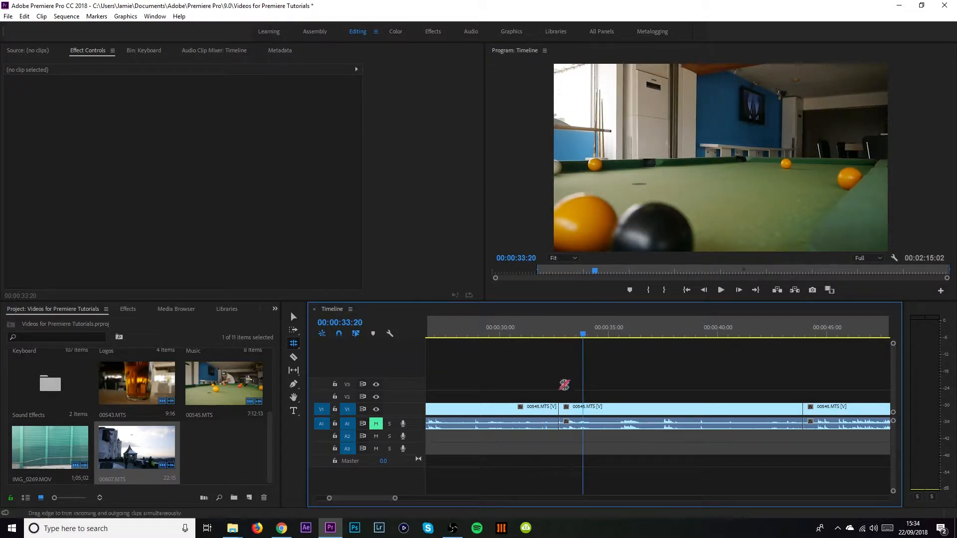
- Try to move the cut between the two 00545.MTS clips near 00:00:32 earlier by trimming with the Selection tool
{"action": "left_click_drag", "start_coordinate": [576, 334], "coordinate": [545, 337]}
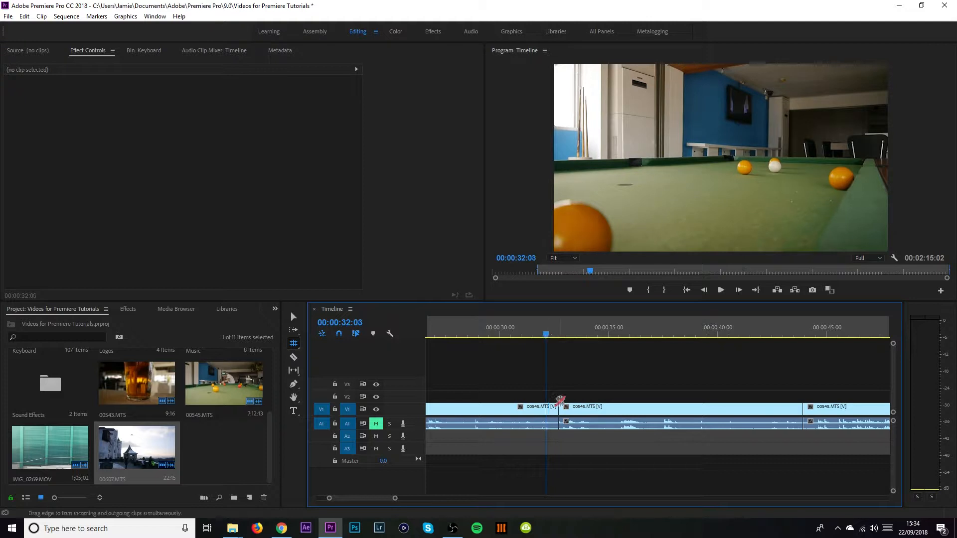
{"action": "key", "text": "v"}
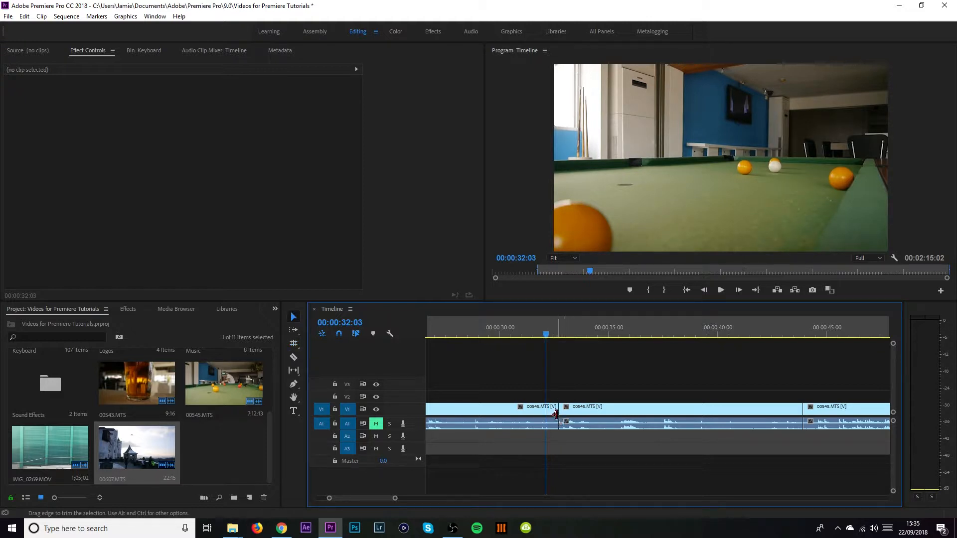
{"action": "left_click_drag", "start_coordinate": [556, 414], "coordinate": [534, 415]}
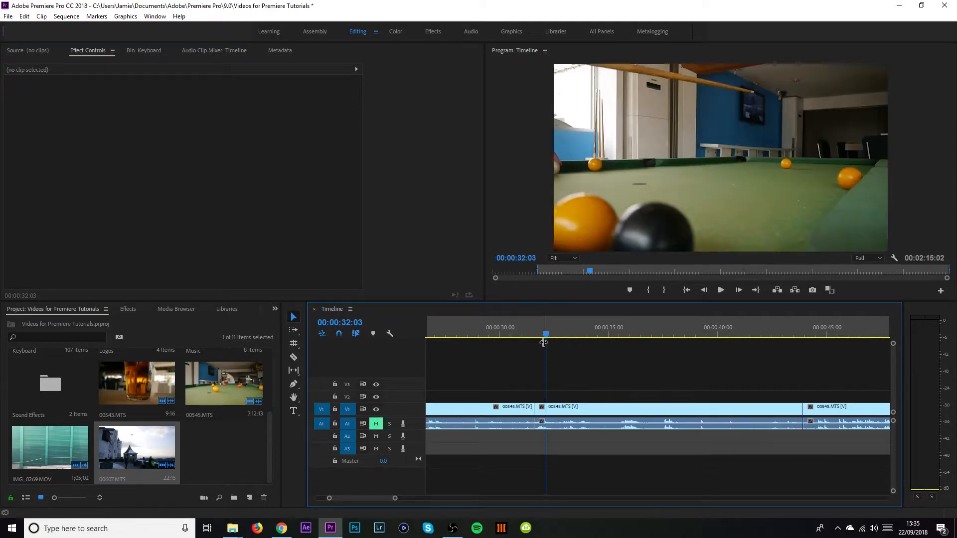
{"action": "mouse_move", "coordinate": [544, 342]}
{"action": "left_mouse_down"}
{"action": "mouse_move", "coordinate": [528, 341]}
{"action": "mouse_move", "coordinate": [555, 341]}
{"action": "mouse_move", "coordinate": [542, 336]}
{"action": "left_mouse_up"}
{"action": "key", "text": "ctrl+z"}
{"action": "key", "text": "ctrl+z"}
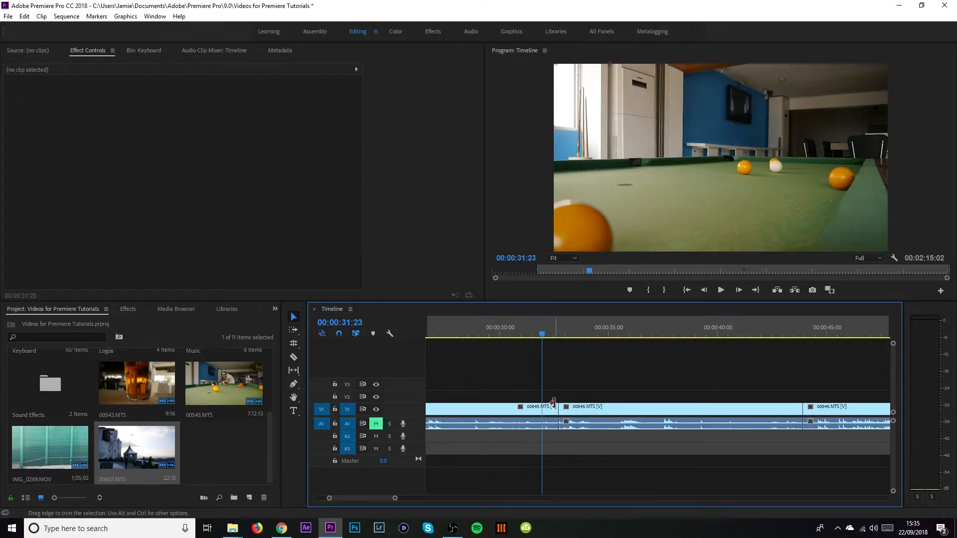
- Roll the cut between the two 00545.MTS clips earlier to the playhead at 00:00:31:23 with the Rolling Edit tool
{"action": "key", "text": "n"}
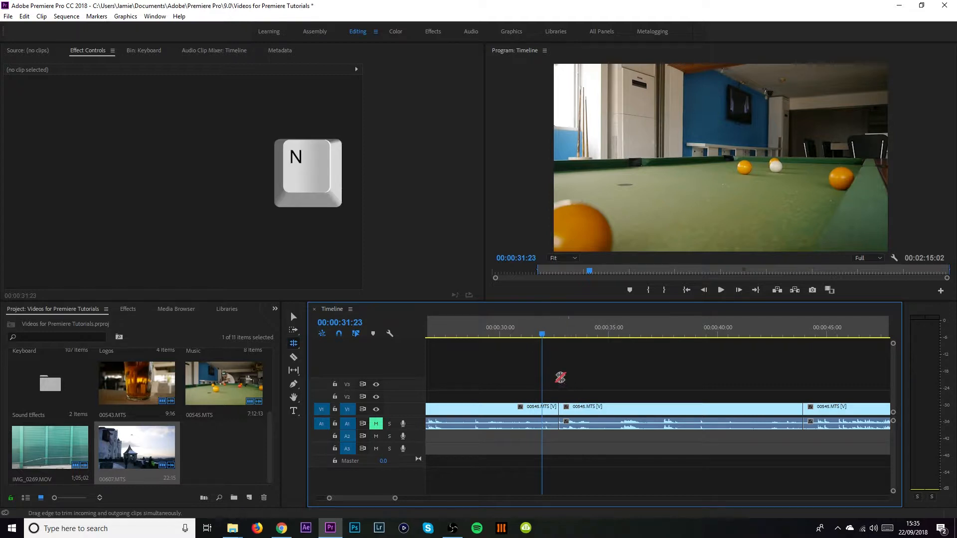
{"action": "left_click", "coordinate": [560, 409]}
{"action": "mouse_move", "coordinate": [560, 408]}
{"action": "left_mouse_down"}
{"action": "mouse_move", "coordinate": [578, 409]}
{"action": "mouse_move", "coordinate": [542, 408]}
{"action": "left_mouse_up"}
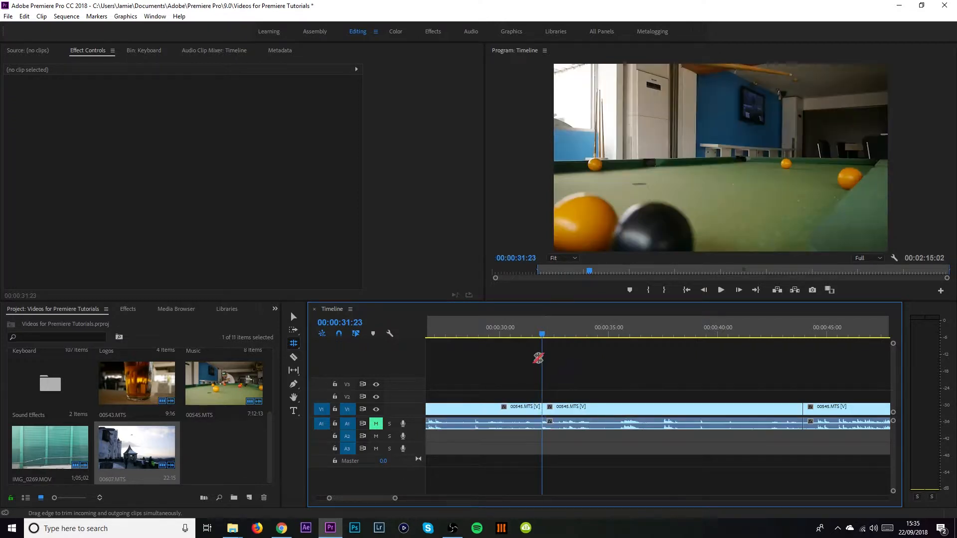
- Play the sequence across the rolled cut near 00:00:32
{"action": "left_click_drag", "start_coordinate": [537, 335], "coordinate": [528, 335]}
{"action": "key", "text": "space"}
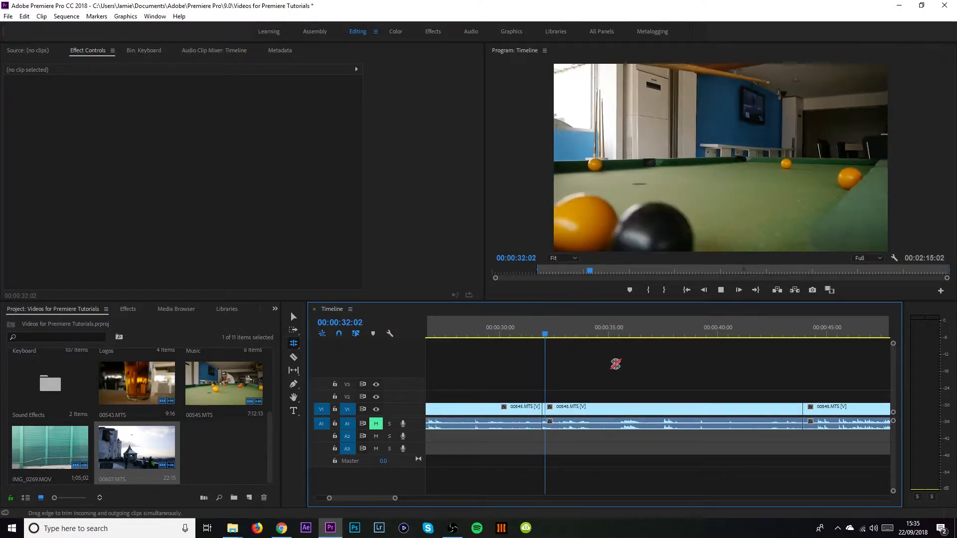
{"action": "key", "text": "space"}
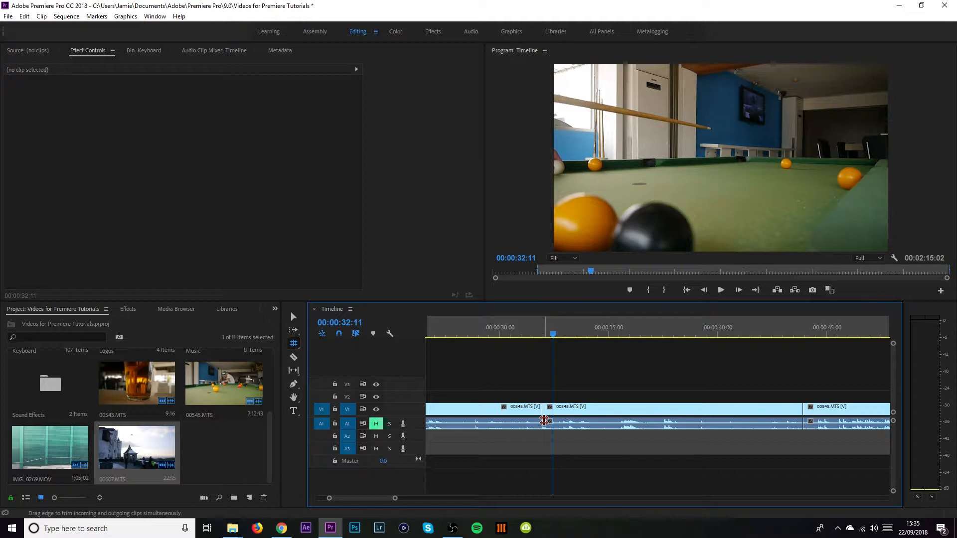
- Roll the next cut between 00545.MTS clips, just after 00:00:45, about one second earlier with the Rolling Edit tool
{"action": "key", "text": "v"}
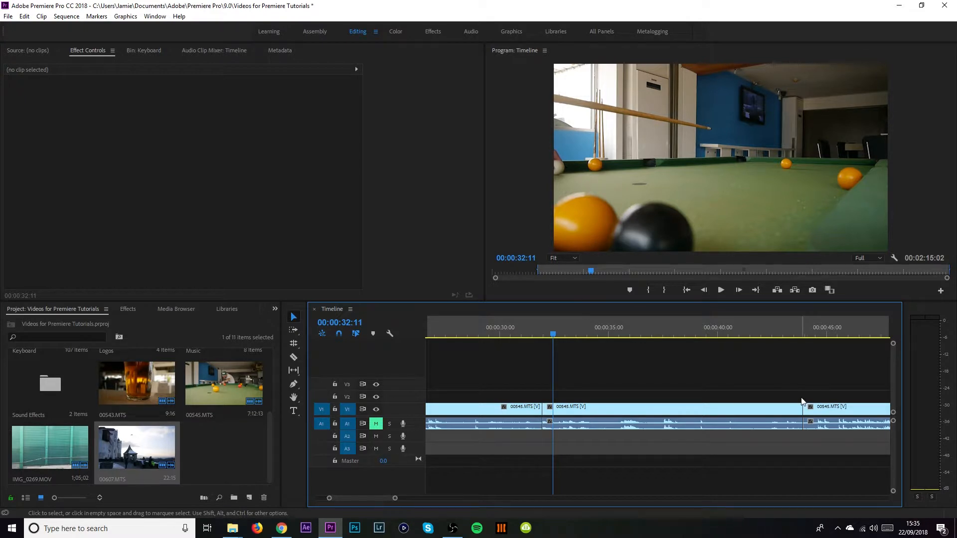
{"action": "key", "text": "n"}
{"action": "scroll", "coordinate": [660, 411], "scroll_direction": "down", "scroll_amount": 3}
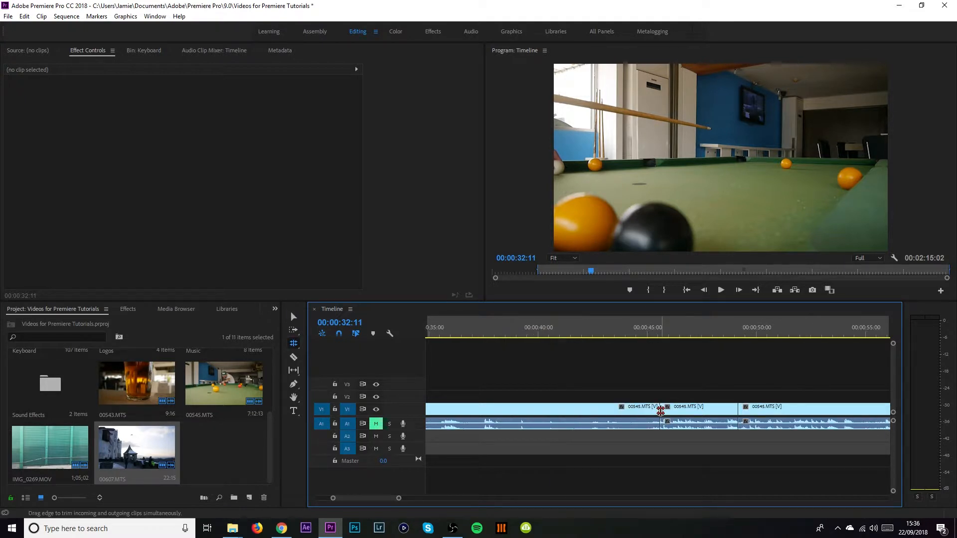
{"action": "left_click", "coordinate": [660, 411]}
{"action": "left_click_drag", "start_coordinate": [658, 410], "coordinate": [649, 410]}
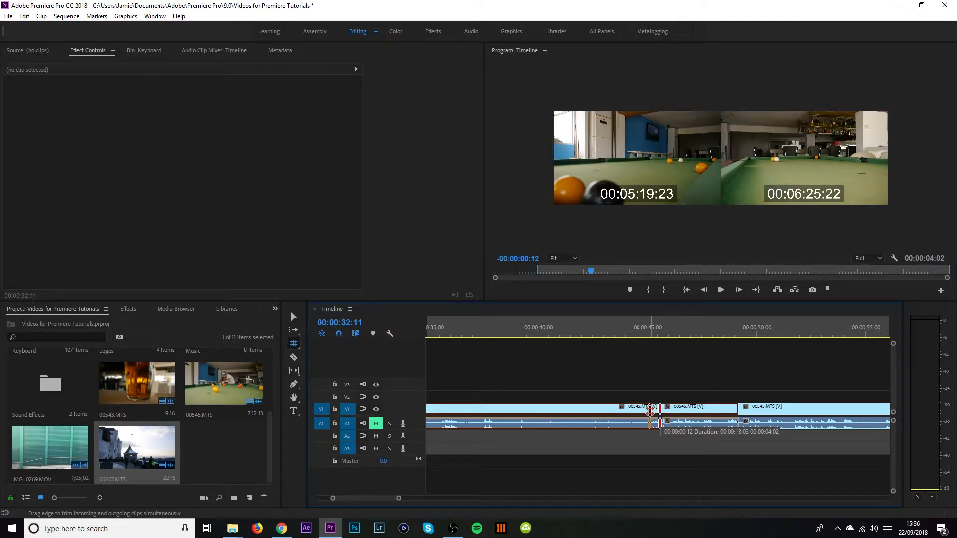
{"action": "left_click_drag", "start_coordinate": [649, 411], "coordinate": [645, 412]}
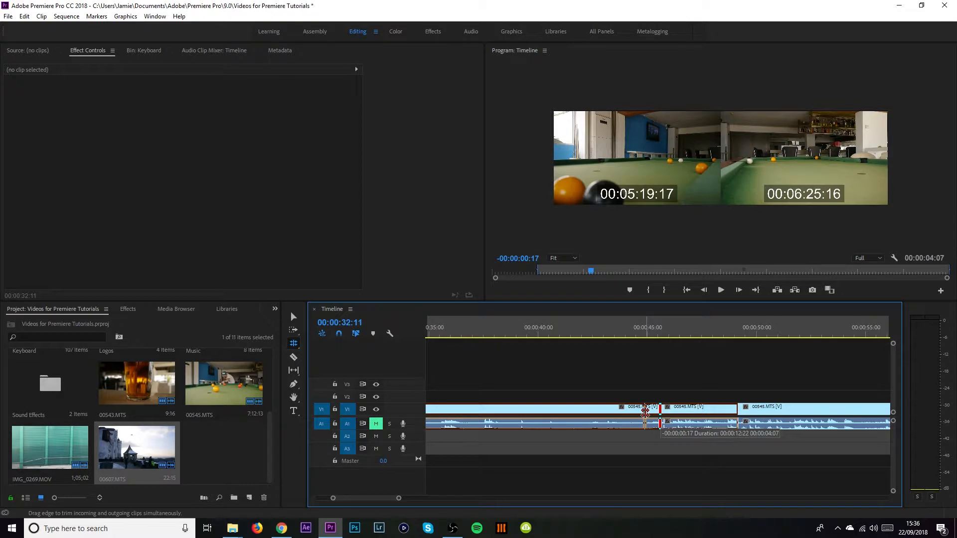
{"action": "mouse_move", "coordinate": [644, 412]}
{"action": "left_mouse_down"}
{"action": "mouse_move", "coordinate": [622, 413]}
{"action": "mouse_move", "coordinate": [705, 419]}
{"action": "mouse_move", "coordinate": [627, 414]}
{"action": "mouse_move", "coordinate": [639, 415]}
{"action": "left_mouse_up"}
- Play the sequence across the rolled 00545.MTS cut near 00:00:44
{"action": "left_click", "coordinate": [630, 335]}
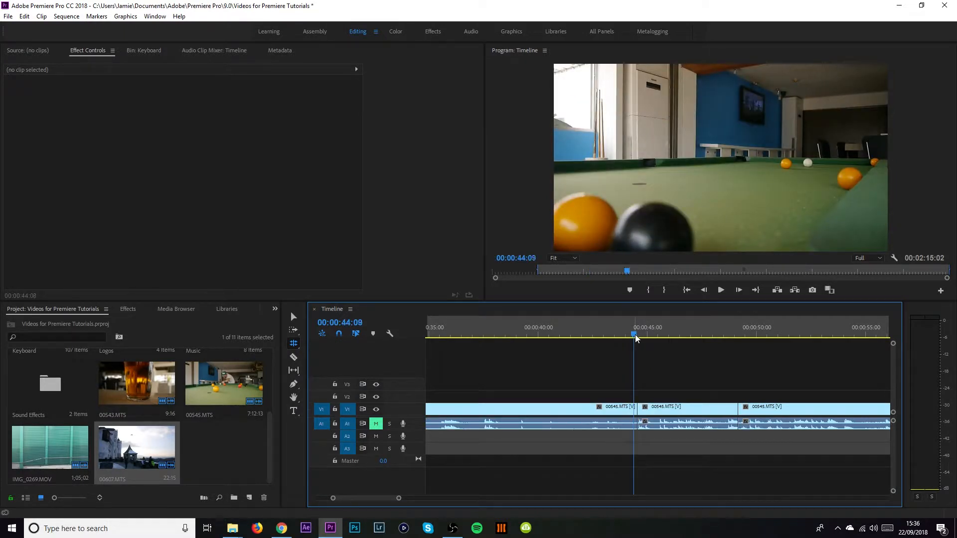
{"action": "key", "text": "space"}
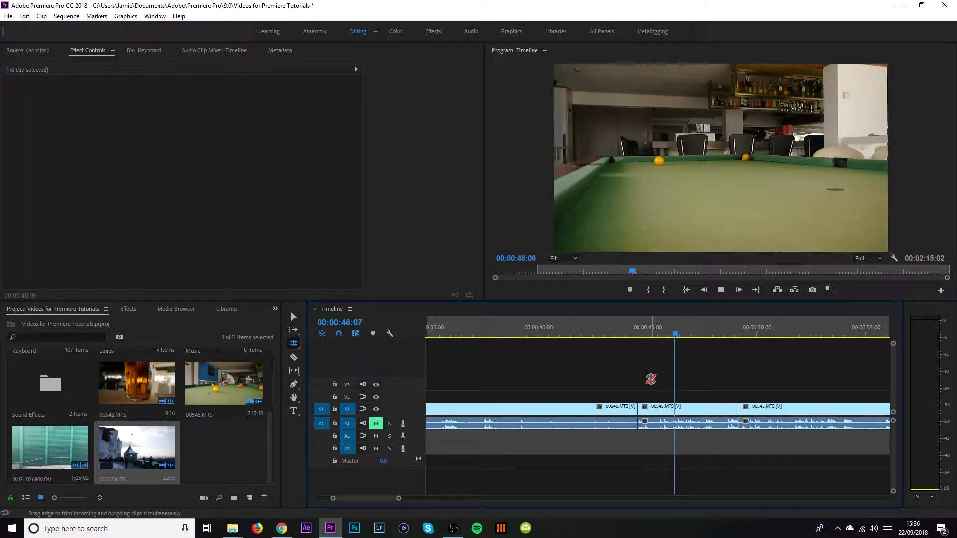
{"action": "key", "text": "space"}
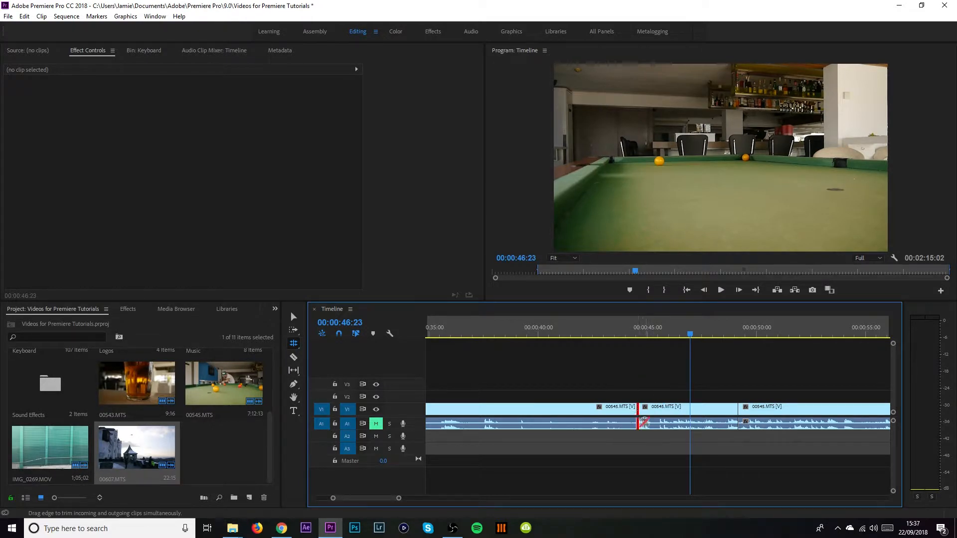
- Roll the selected 00545.MTS cut near 00:00:44 forward and backward one frame at a time
{"action": "left_click", "coordinate": [640, 334]}
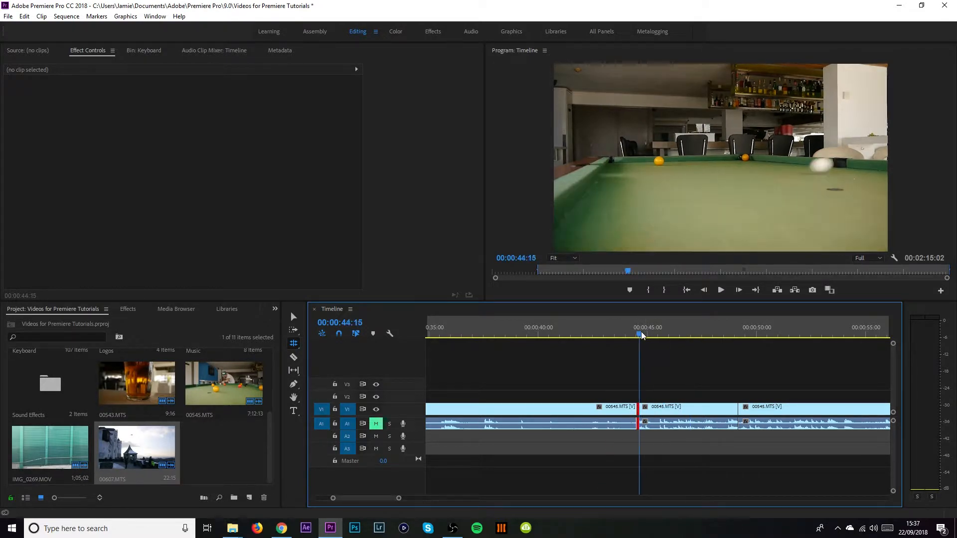
{"action": "left_click_drag", "start_coordinate": [398, 499], "coordinate": [362, 499]}
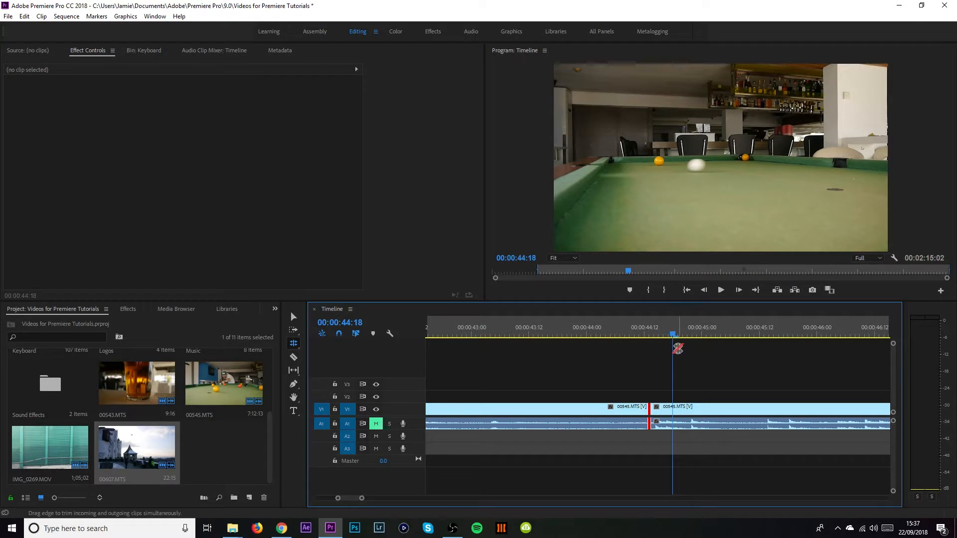
{"action": "key", "text": "ctrl+Right"}
{"action": "key", "text": "ctrl+Right"}
{"action": "key", "text": "ctrl+Left"}
{"action": "key", "text": "ctrl+Left"}
{"action": "key", "text": "ctrl+Left"}
{"action": "key", "text": "ctrl+Left"}
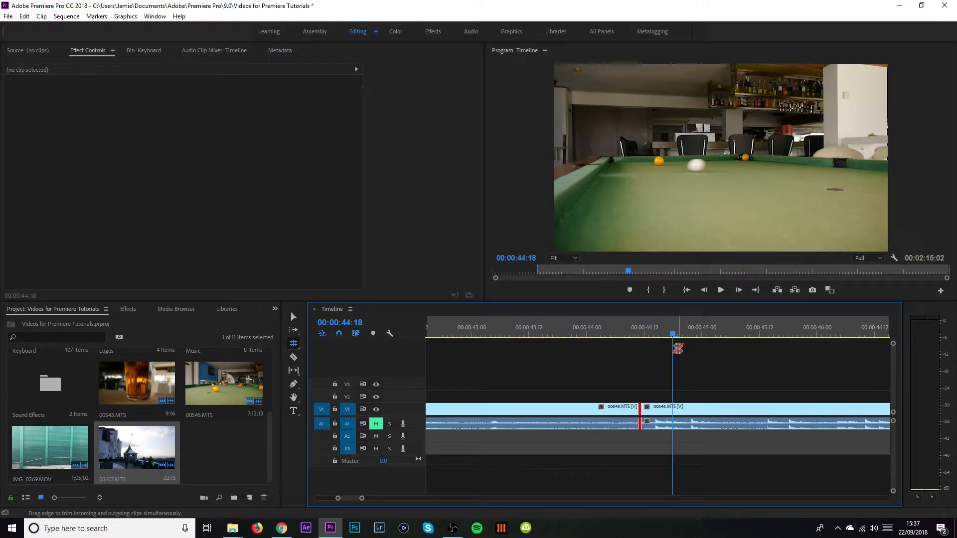
- Roll the same 00545.MTS cut in five-frame and single-frame increments, and roll it freely to an earlier position
{"action": "key", "text": "ctrl+shift+Right"}
{"action": "key", "text": "ctrl+shift+Right"}
{"action": "key", "text": "ctrl+shift+Left"}
{"action": "key", "text": "ctrl+shift+Left"}
{"action": "key", "text": "ctrl+Right"}
{"action": "key", "text": "ctrl+Right"}
{"action": "key", "text": "ctrl+Right"}
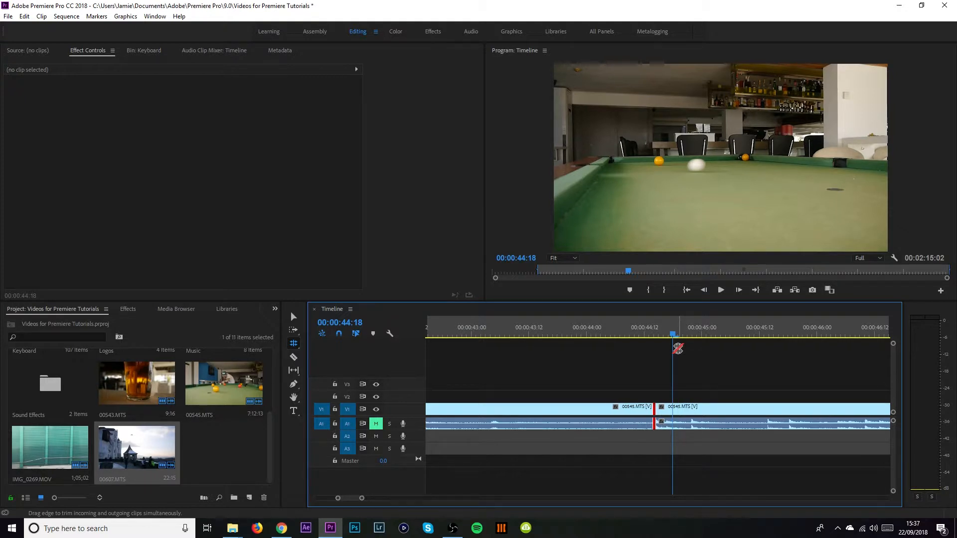
{"action": "left_click", "coordinate": [677, 348]}
{"action": "left_click_drag", "start_coordinate": [653, 411], "coordinate": [623, 406]}
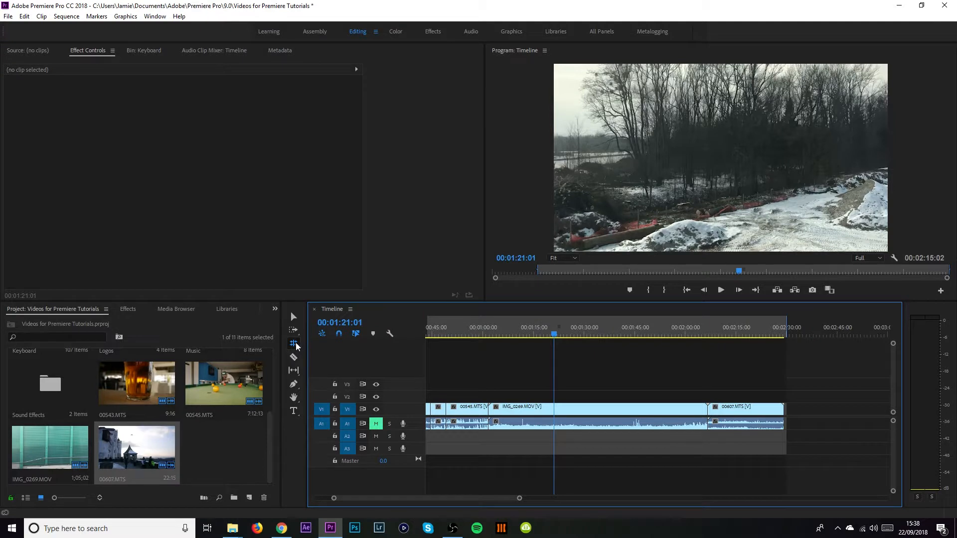
- Switch from the Rolling Edit tool to the Rate Stretch tool
{"action": "left_click", "coordinate": [295, 345]}
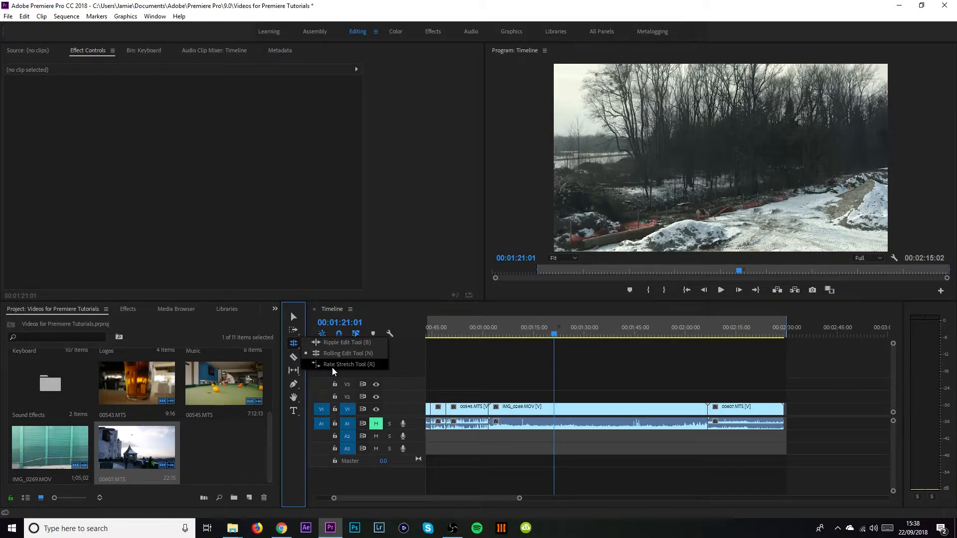
{"action": "left_click", "coordinate": [353, 365]}
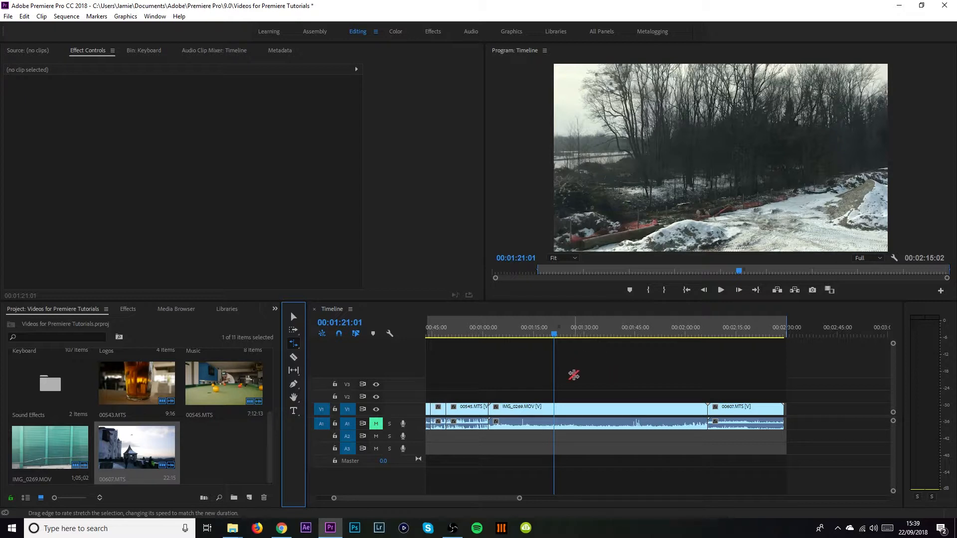
- Examine the Speed/Duration settings of the IMG_0269.MOV clip and close them without applying a change
{"action": "right_click", "coordinate": [571, 412]}
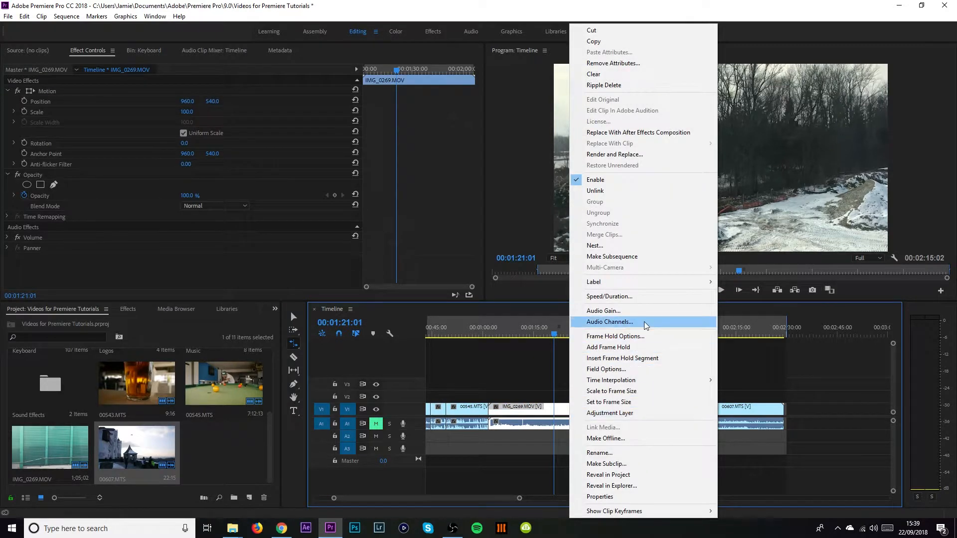
{"action": "left_click", "coordinate": [638, 297]}
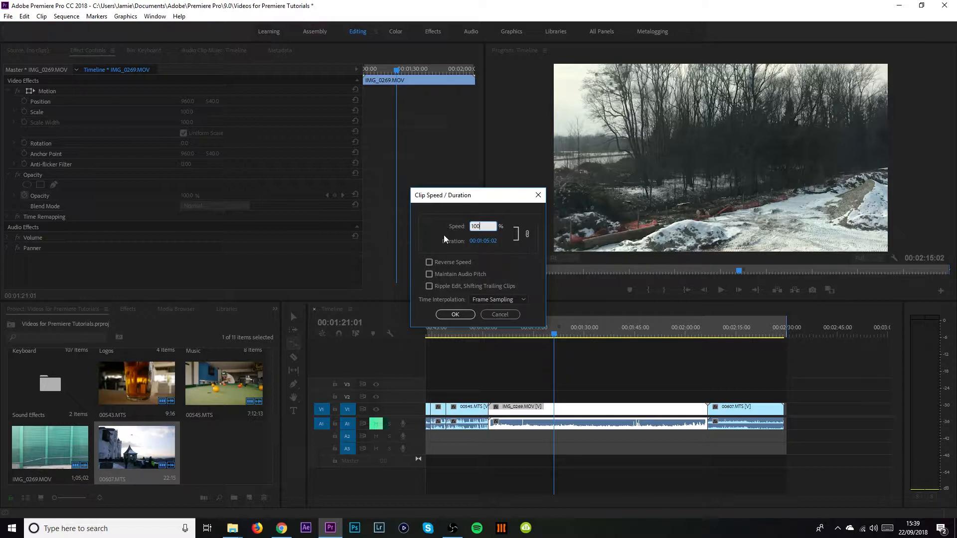
{"action": "left_click", "coordinate": [487, 313]}
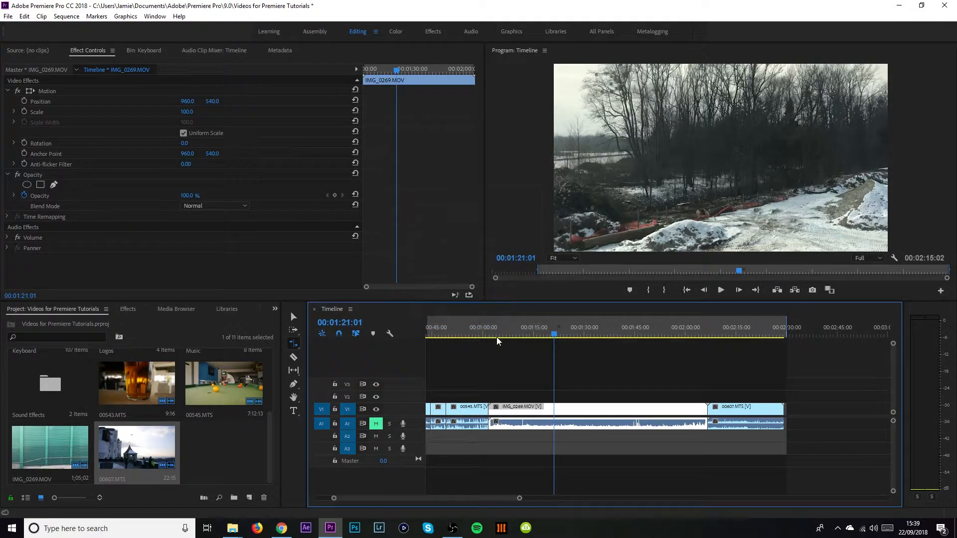
- Split the IMG_0269.MOV clip at 00:01:18:09 with the Razor tool
{"action": "left_click_drag", "start_coordinate": [523, 499], "coordinate": [501, 498]}
{"action": "scroll", "coordinate": [482, 441], "scroll_direction": "up", "scroll_amount": 1}
{"action": "mouse_move", "coordinate": [573, 330]}
{"action": "left_mouse_down"}
{"action": "mouse_move", "coordinate": [658, 334]}
{"action": "mouse_move", "coordinate": [579, 339]}
{"action": "left_mouse_up"}
{"action": "key", "text": "c"}
{"action": "left_click", "coordinate": [582, 407]}
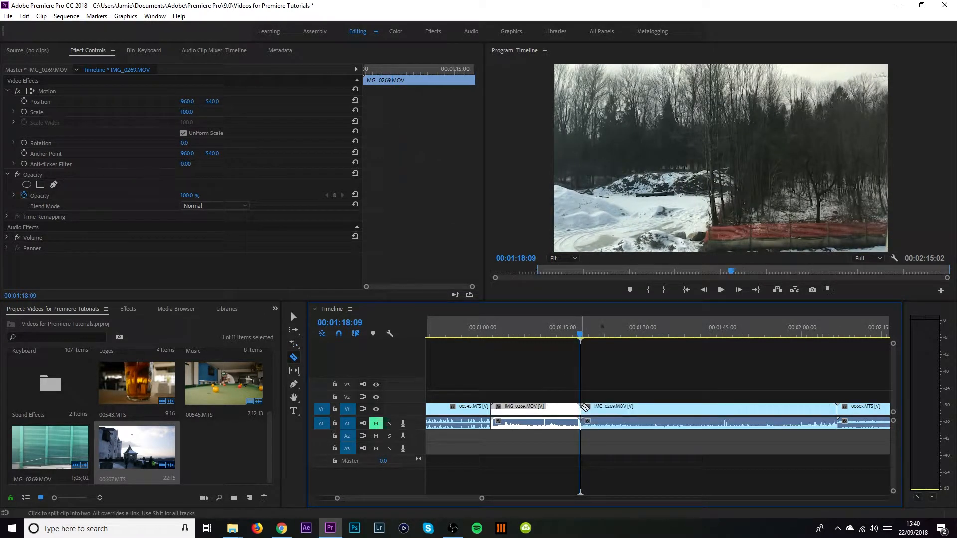
- Remove the IMG_0269.MOV segment before 00:01:18:09 without closing the gap after the 00545.MTS clip
{"action": "key", "text": "v"}
{"action": "key", "text": "Delete"}
{"action": "scroll", "coordinate": [558, 408], "scroll_direction": "down", "scroll_amount": 1}
{"action": "key", "text": "ctrl+z"}
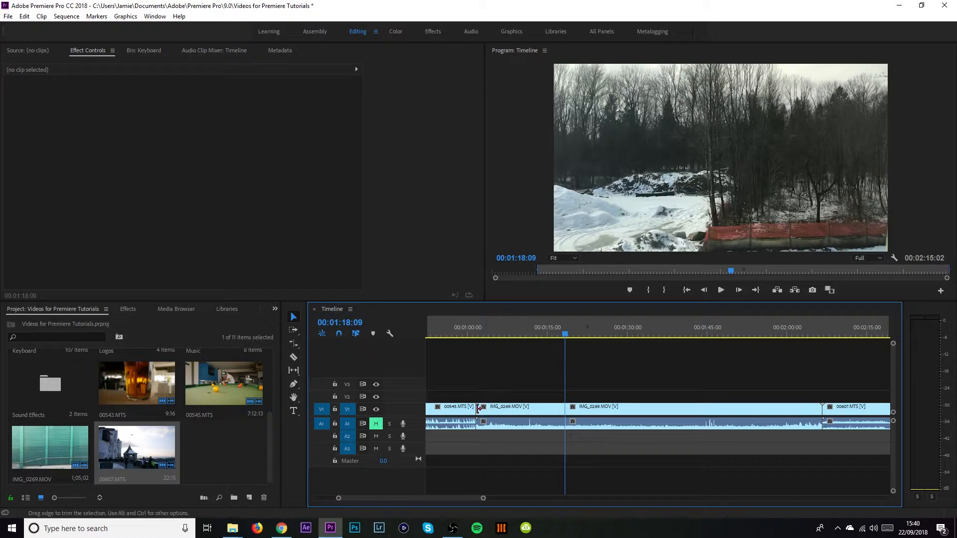
{"action": "left_click_drag", "start_coordinate": [476, 408], "coordinate": [564, 407]}
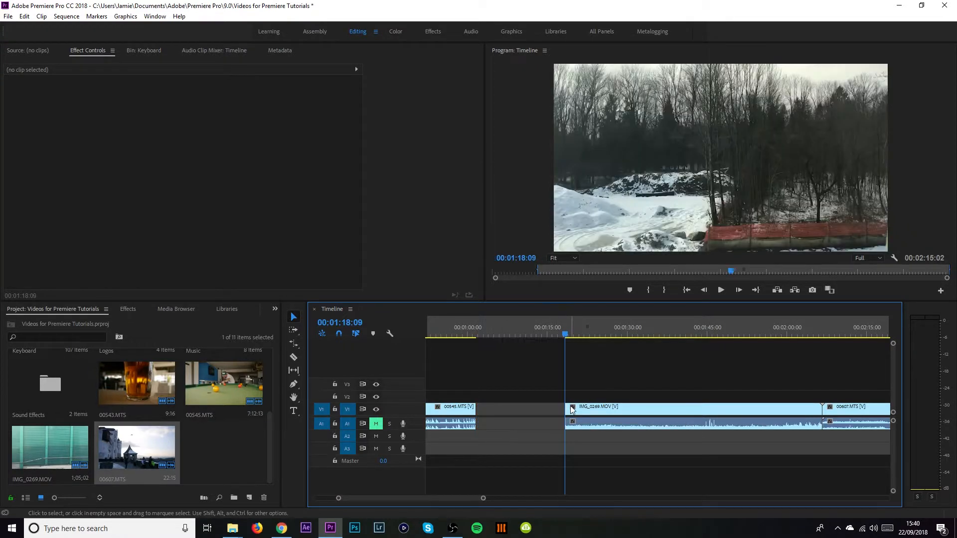
- Trim the end of the remaining IMG_0269.MOV clip back to the playhead at about 00:01:47
{"action": "scroll", "coordinate": [520, 400], "scroll_direction": "down", "scroll_amount": 2}
{"action": "left_click_drag", "start_coordinate": [506, 330], "coordinate": [662, 346]}
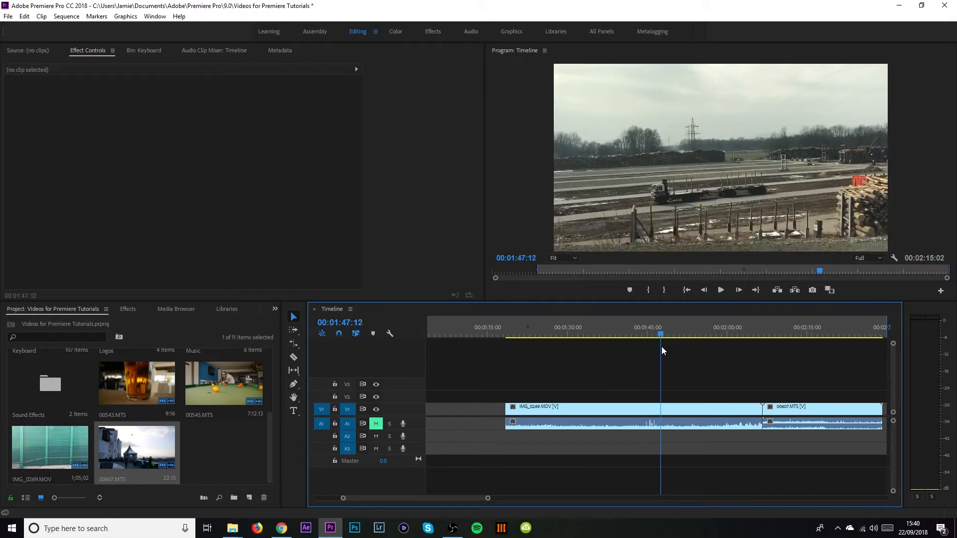
{"action": "left_click_drag", "start_coordinate": [762, 410], "coordinate": [662, 413]}
- Play the trimmed IMG_0269.MOV clip at its normal speed and return the playhead to 00:01:22:01
{"action": "scroll", "coordinate": [671, 417], "scroll_direction": "up", "scroll_amount": 3}
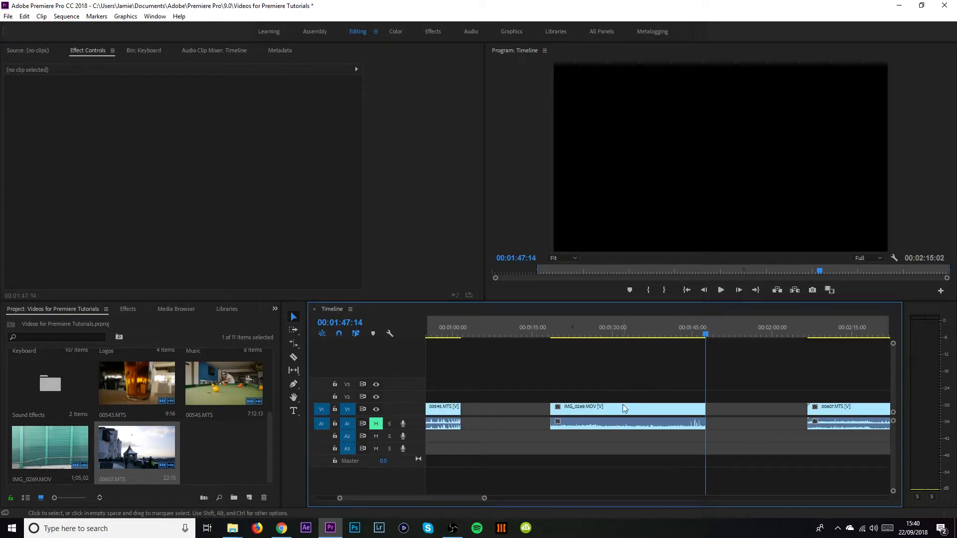
{"action": "left_click", "coordinate": [568, 333]}
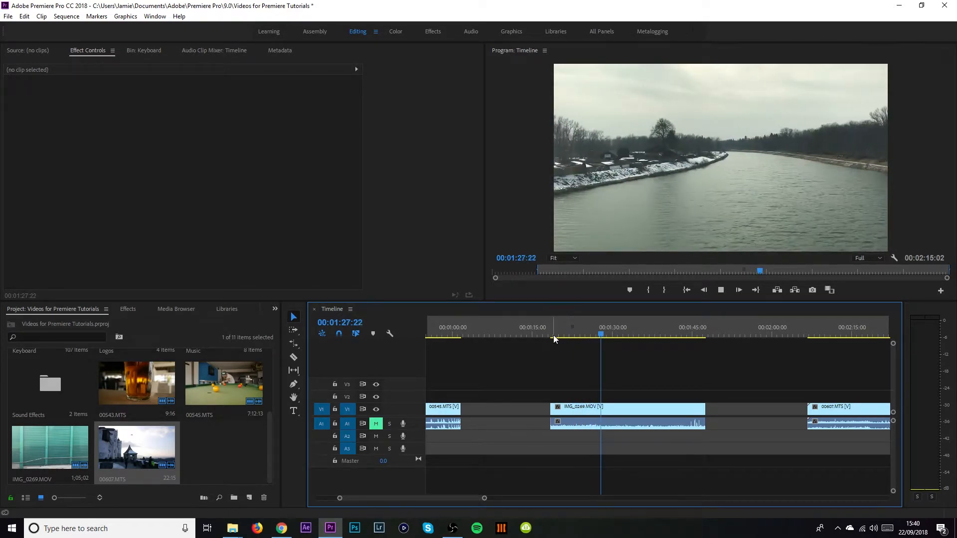
{"action": "key", "text": "space"}
{"action": "left_click", "coordinate": [571, 334]}
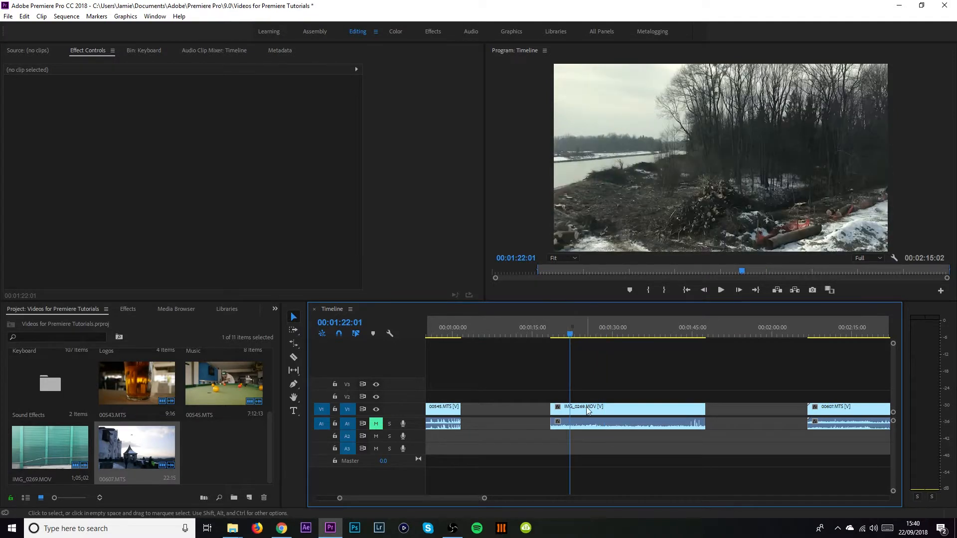
- Try to speed up the IMG_0269.MOV clip by rate-stretching its start to about 00:01:30:11
{"action": "key", "text": "r"}
{"action": "left_click_drag", "start_coordinate": [551, 409], "coordinate": [615, 410]}
{"action": "left_click", "coordinate": [613, 334]}
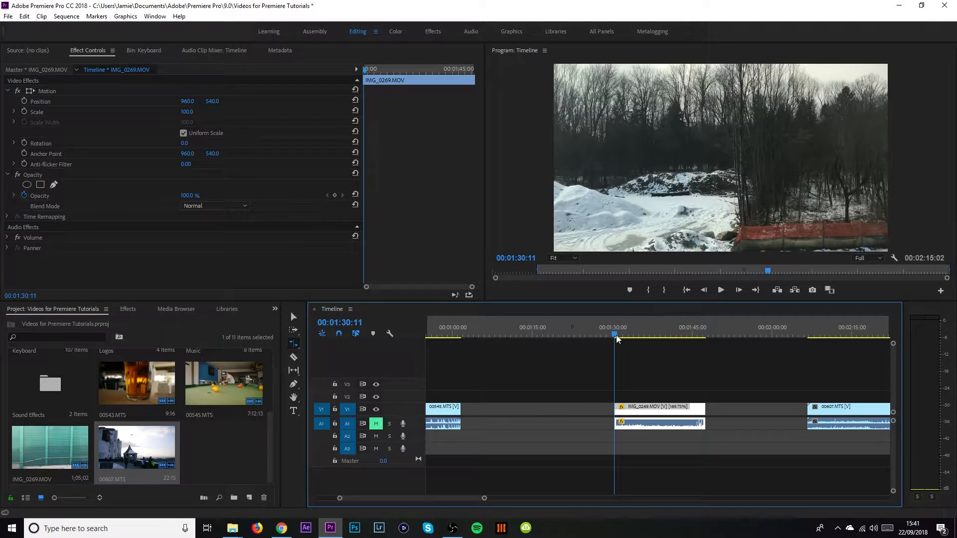
{"action": "key", "text": "ctrl+z"}
- Rate-stretch the start of the IMG_0269.MOV clip to 00:01:32:22 for a speed of 199.15%, and play the result
{"action": "mouse_move", "coordinate": [611, 335]}
{"action": "left_mouse_down"}
{"action": "mouse_move", "coordinate": [552, 342]}
{"action": "mouse_move", "coordinate": [627, 343]}
{"action": "left_mouse_up"}
{"action": "left_click_drag", "start_coordinate": [561, 409], "coordinate": [627, 409]}
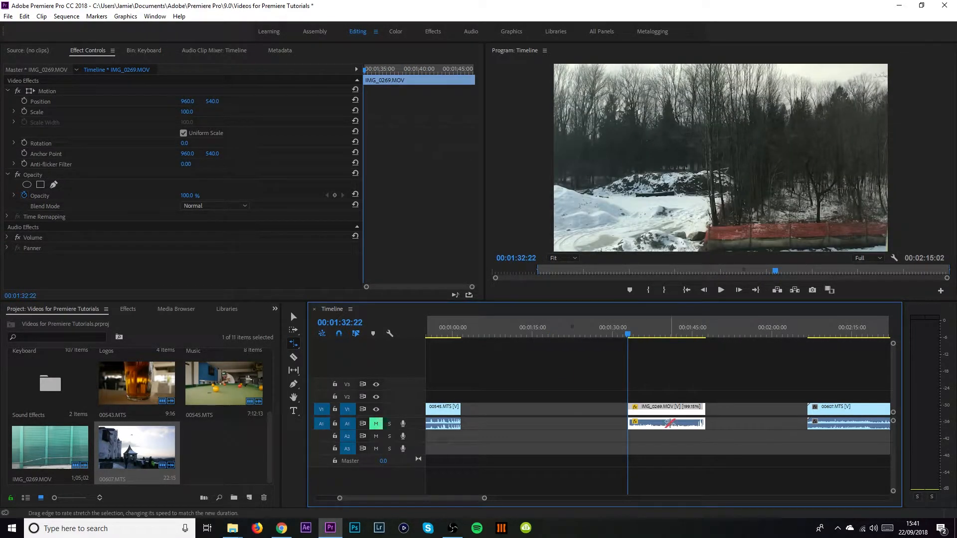
{"action": "key", "text": "space"}
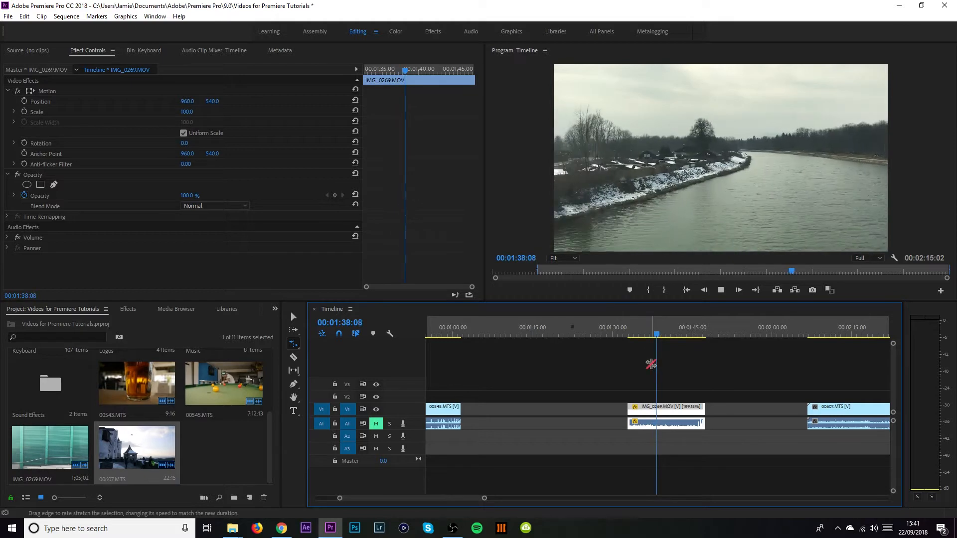
- Rate-stretch the end of the IMG_0269.MOV clip to about 00:01:42, play the result, and stretch it back to 199.15%
{"action": "key", "text": "space"}
{"action": "left_click_drag", "start_coordinate": [704, 411], "coordinate": [679, 411]}
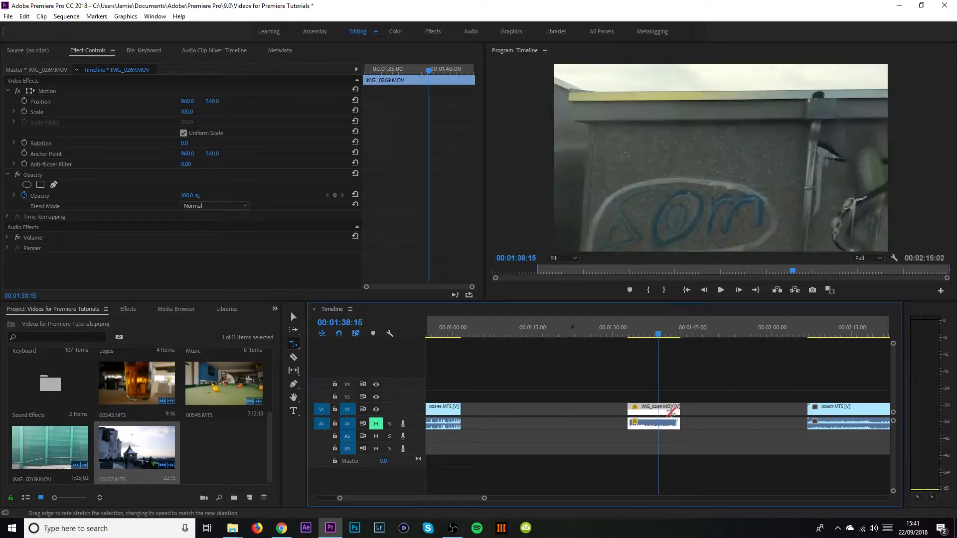
{"action": "left_click", "coordinate": [643, 334]}
{"action": "left_click_drag", "start_coordinate": [643, 335], "coordinate": [633, 336]}
{"action": "key", "text": "space"}
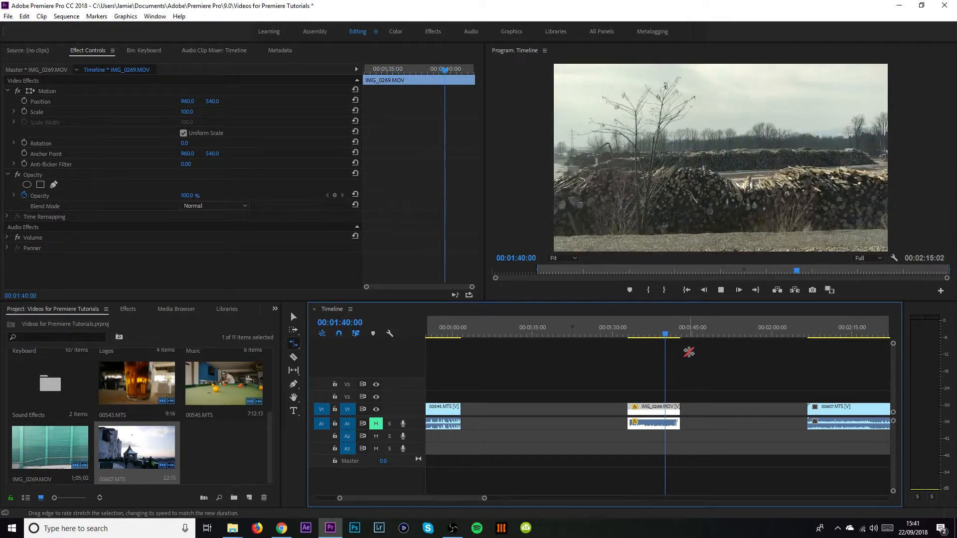
{"action": "left_click_drag", "start_coordinate": [679, 407], "coordinate": [704, 407]}
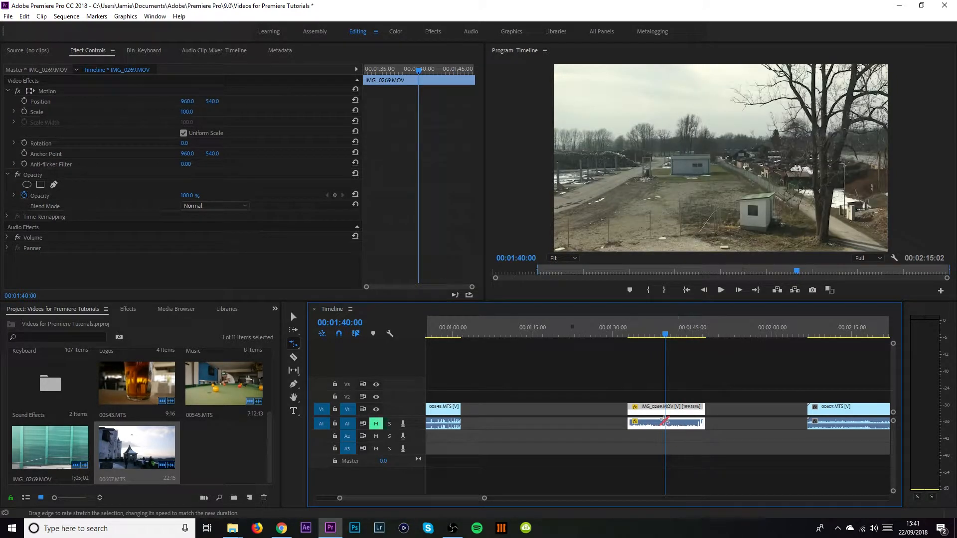
- Undo the rate stretches and trims on the IMG_0269.MOV clip
{"action": "left_click_drag", "start_coordinate": [484, 498], "coordinate": [456, 497]}
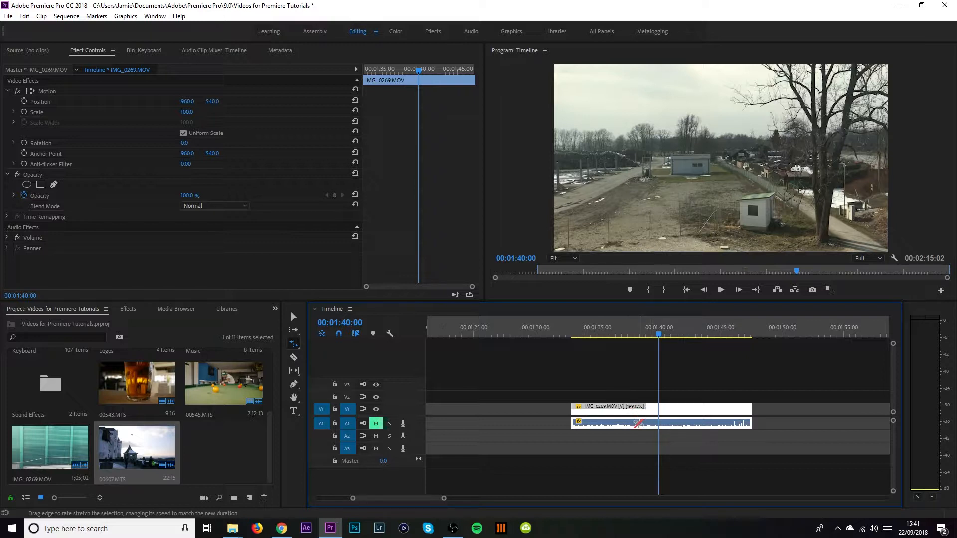
{"action": "scroll", "coordinate": [493, 482], "scroll_direction": "right", "scroll_amount": 1}
{"action": "left_click_drag", "start_coordinate": [441, 495], "coordinate": [523, 498]}
{"action": "key", "text": "ctrl+z"}
{"action": "key", "text": "ctrl+z"}
{"action": "key", "text": "ctrl+z"}
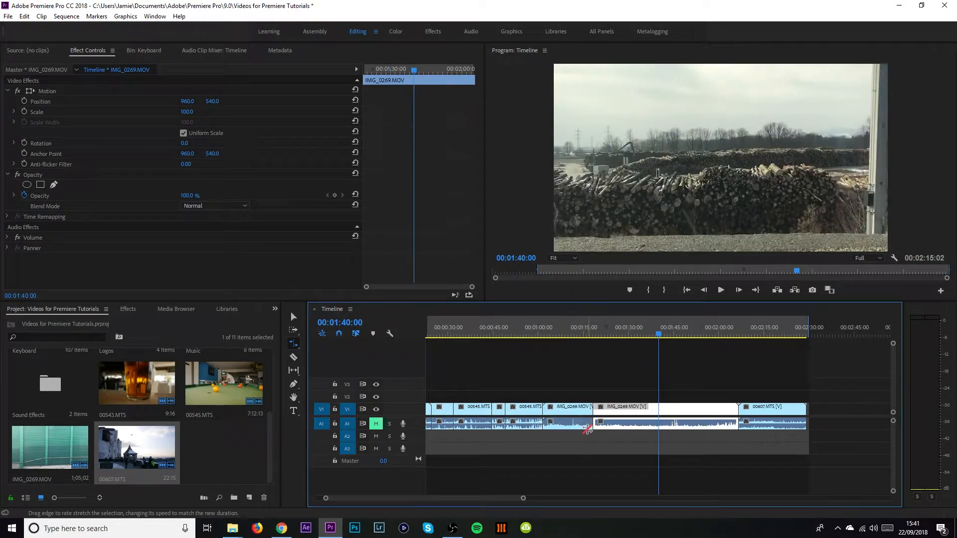
- Move the second IMG_0269.MOV clip to V2 and A2, rate-stretch its start to about 00:00:45 for 58.88%, and play it
{"action": "key", "text": "v"}
{"action": "left_click_drag", "start_coordinate": [644, 403], "coordinate": [696, 439]}
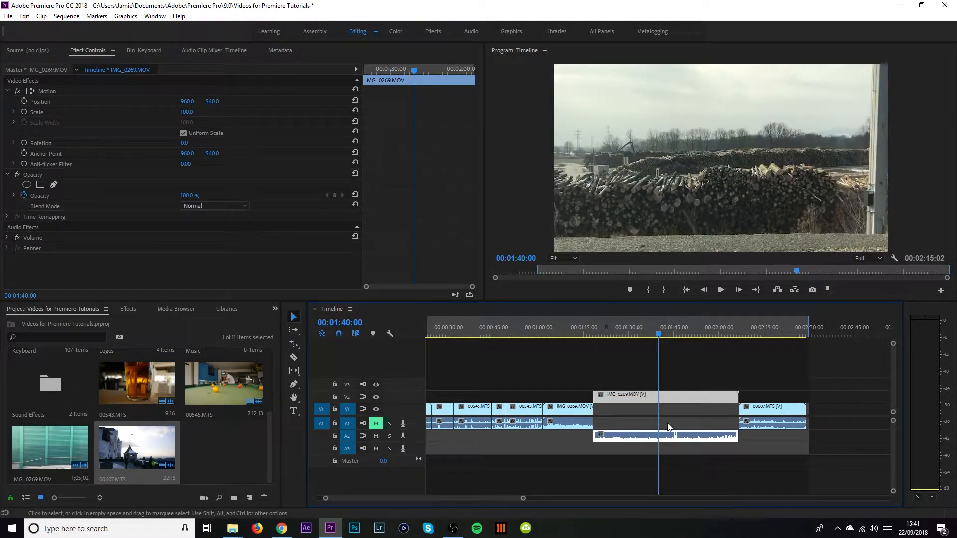
{"action": "key", "text": "r"}
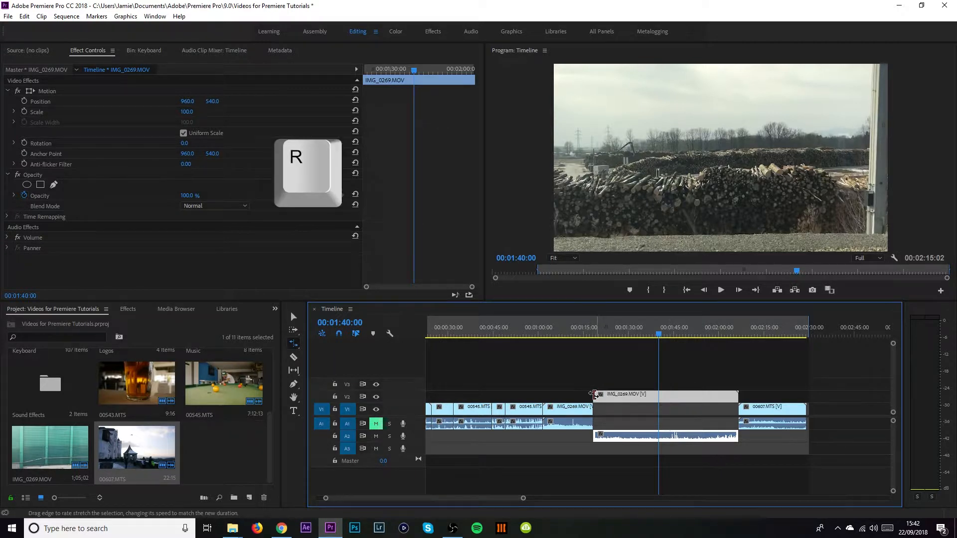
{"action": "left_click_drag", "start_coordinate": [594, 394], "coordinate": [493, 391]}
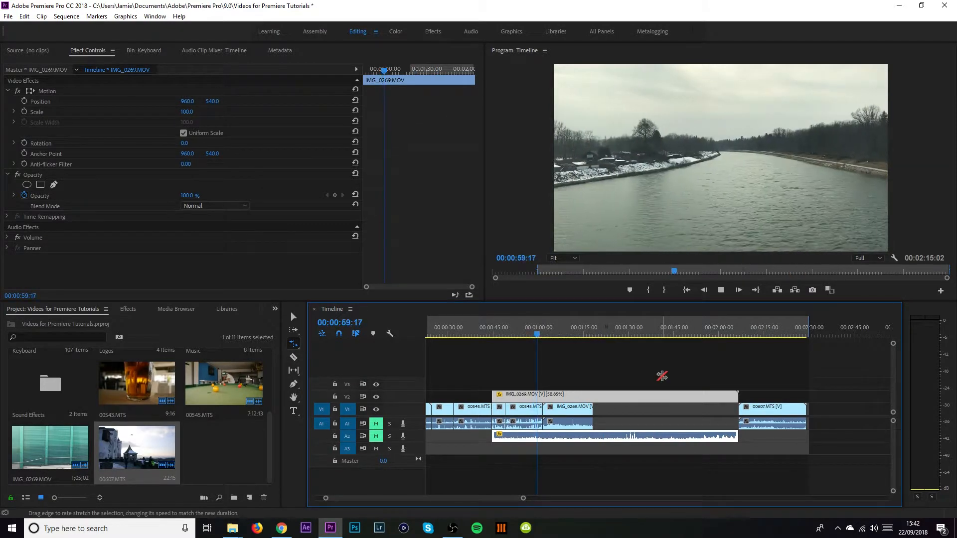
{"action": "key", "text": "space"}
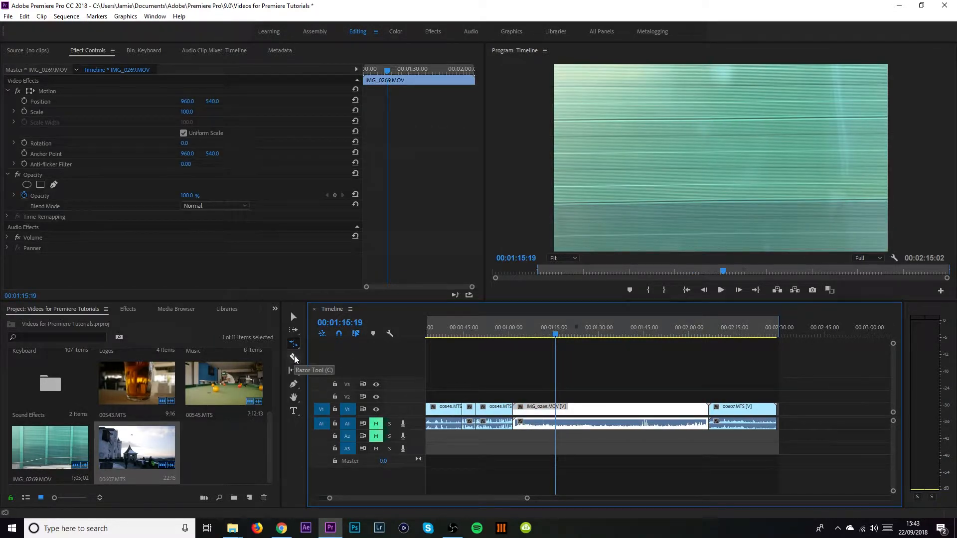
- Split the IMG_0269.MOV clip at 00:01:20:11 with the Razor tool
{"action": "left_click", "coordinate": [294, 356]}
{"action": "key", "text": "c"}
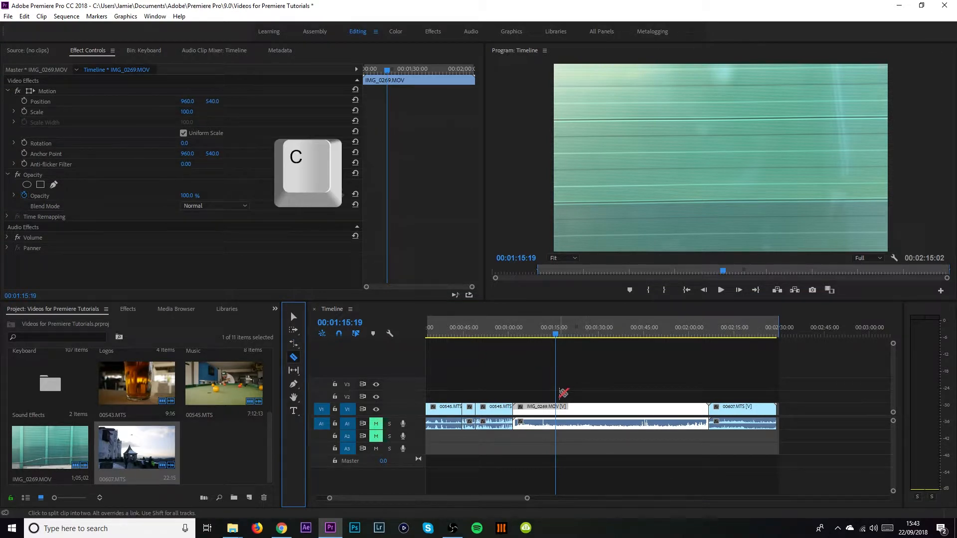
{"action": "scroll", "coordinate": [567, 383], "scroll_direction": "up", "scroll_amount": 3}
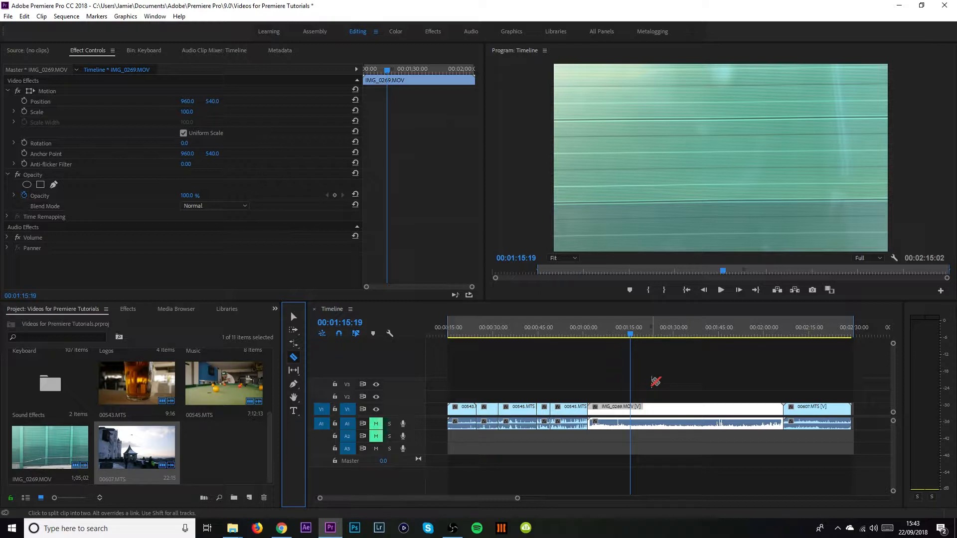
{"action": "mouse_move", "coordinate": [632, 333]}
{"action": "left_mouse_down"}
{"action": "mouse_move", "coordinate": [675, 335]}
{"action": "mouse_move", "coordinate": [645, 340]}
{"action": "left_mouse_up"}
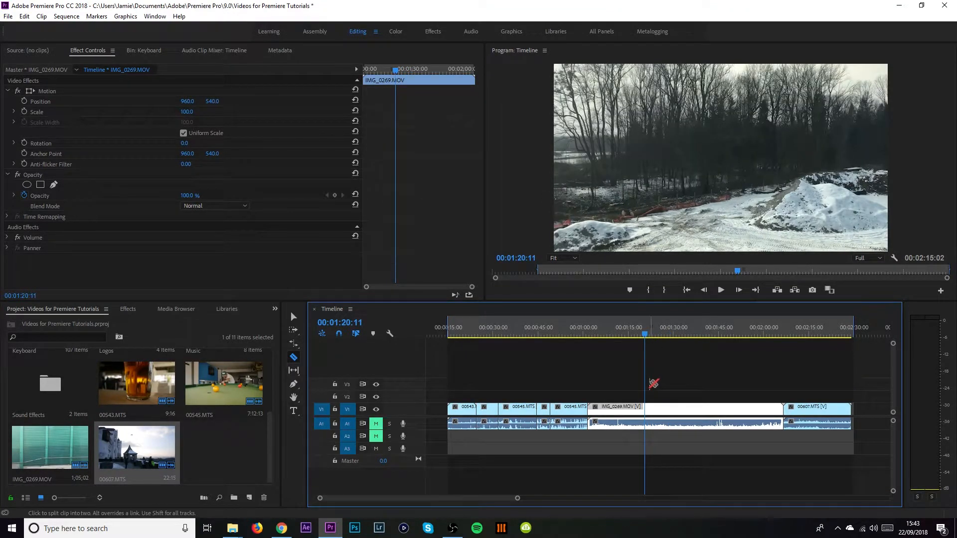
{"action": "left_click", "coordinate": [647, 411]}
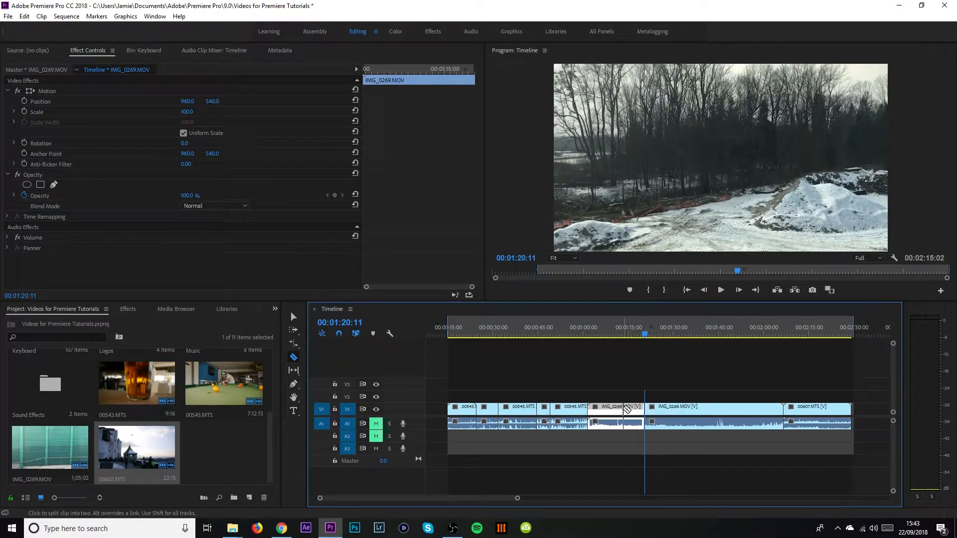
- Make several freehand razor cuts in the IMG_0269.MOV piece after 00:01:20:11, and undo them
{"action": "left_click", "coordinate": [700, 411]}
{"action": "left_click", "coordinate": [742, 411]}
{"action": "left_click", "coordinate": [763, 411]}
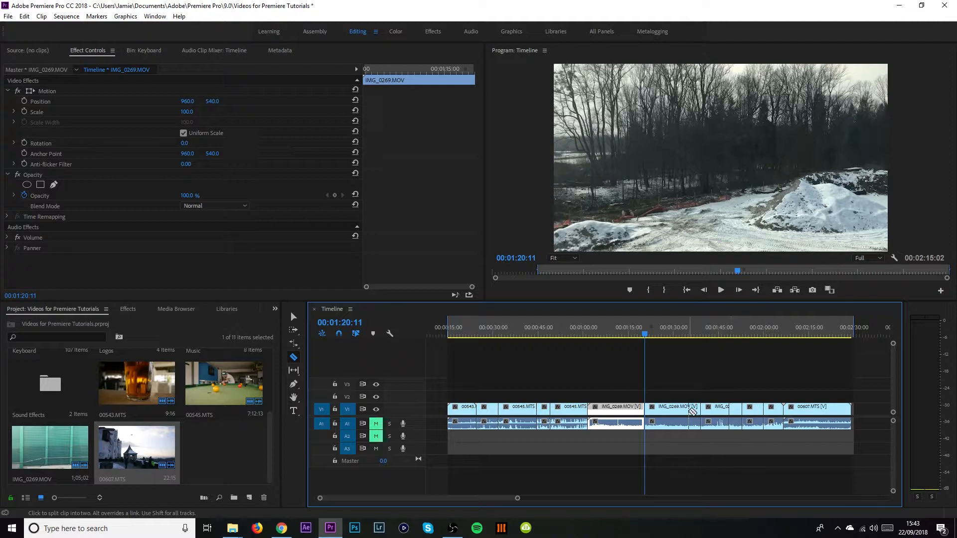
{"action": "left_click", "coordinate": [669, 411]}
{"action": "key", "text": "ctrl+z"}
{"action": "key", "text": "ctrl+z"}
{"action": "key", "text": "ctrl+z"}
{"action": "key", "text": "ctrl+z"}
- Split the IMG_0269.MOV clip at 00:01:34:09 and delete the pieces after that cut and before 00:01:20:11
{"action": "left_click_drag", "start_coordinate": [646, 333], "coordinate": [686, 336]}
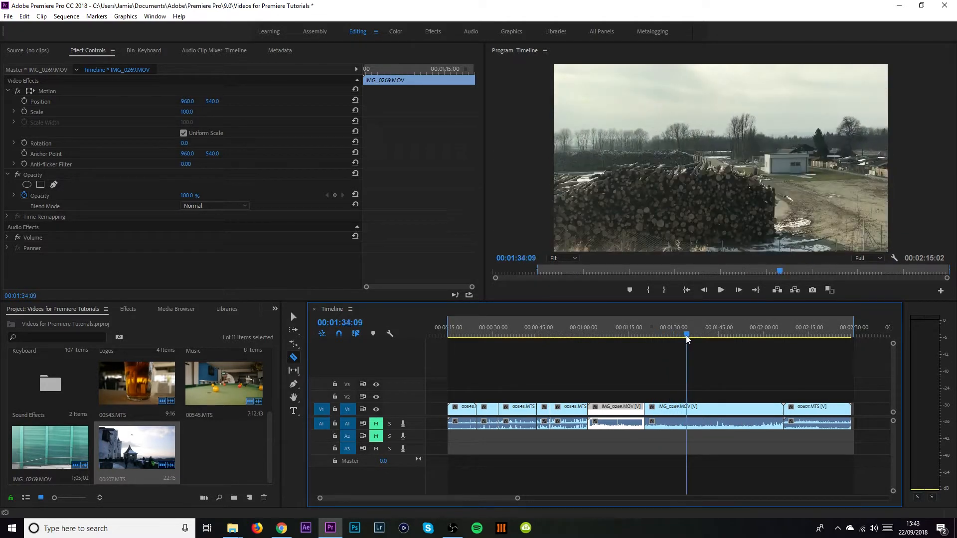
{"action": "left_click", "coordinate": [690, 409]}
{"action": "key", "text": "v"}
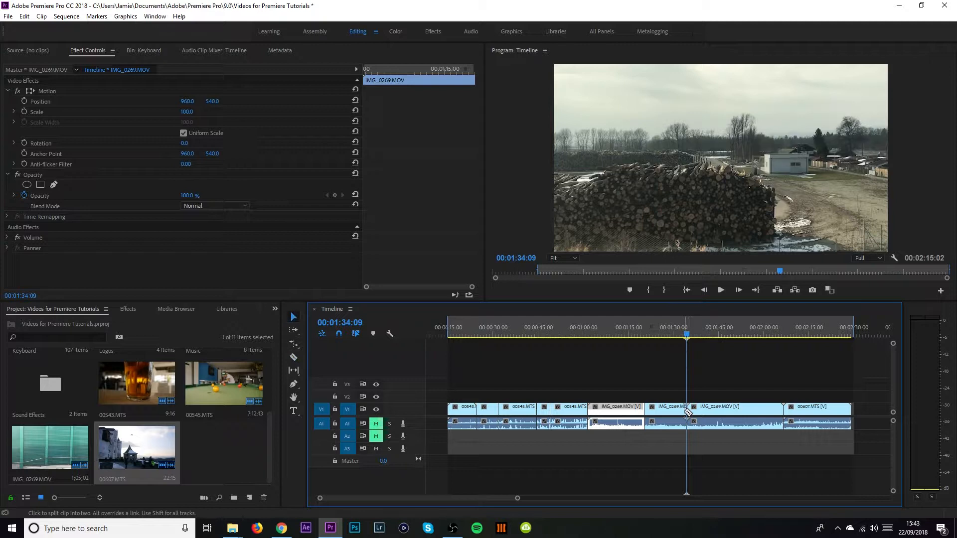
{"action": "left_click", "coordinate": [726, 410]}
{"action": "key", "text": "Delete"}
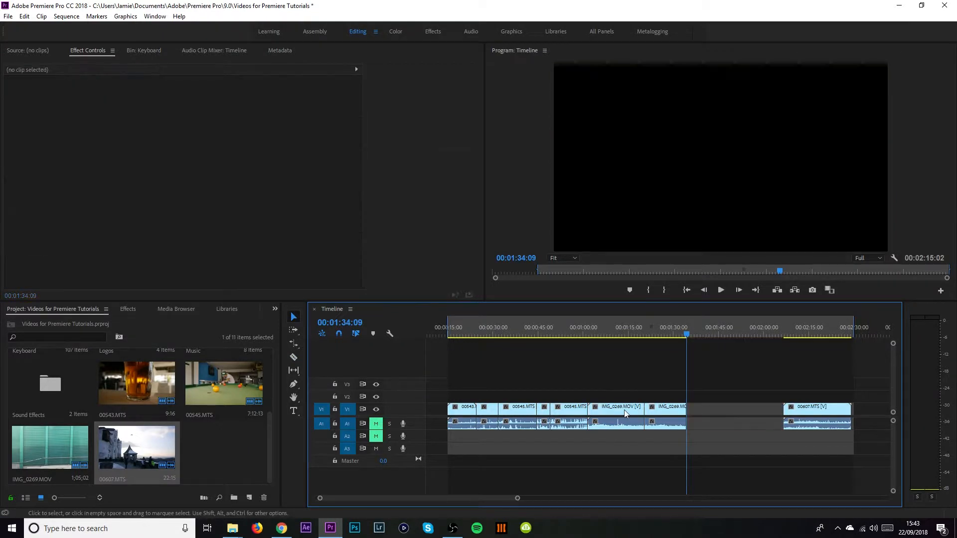
{"action": "left_click", "coordinate": [623, 409]}
{"action": "key", "text": "Delete"}
- Scrub through the remaining IMG_0269.MOV piece to 00:01:28:22, and undo the deletions and razor cuts
{"action": "left_click", "coordinate": [662, 336]}
{"action": "mouse_move", "coordinate": [662, 335]}
{"action": "left_mouse_down"}
{"action": "mouse_move", "coordinate": [648, 336]}
{"action": "mouse_move", "coordinate": [680, 339]}
{"action": "mouse_move", "coordinate": [670, 337]}
{"action": "left_mouse_up"}
{"action": "key", "text": "ctrl+z"}
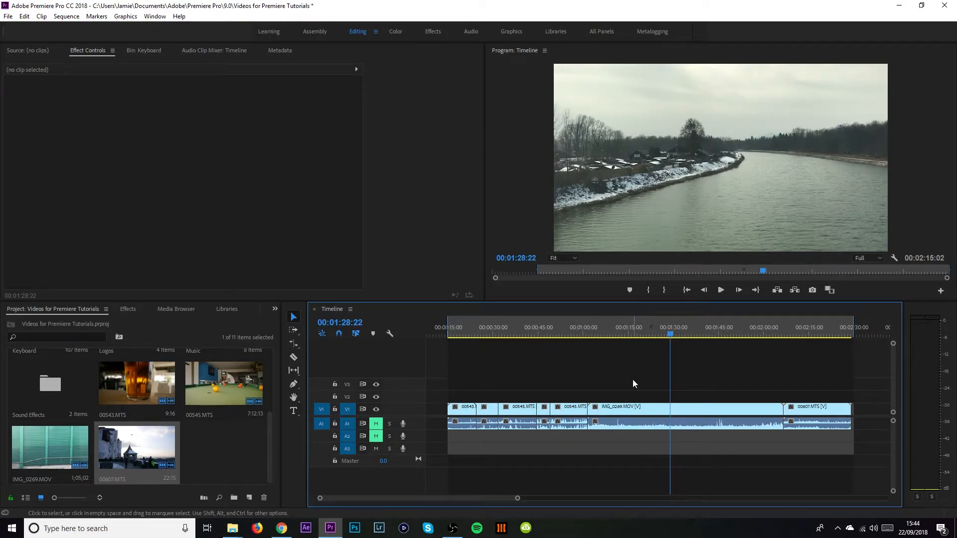
- Make a freehand razor cut in the IMG_0269.MOV clip at about 00:01:18, and undo it
{"action": "key", "text": "c"}
{"action": "left_click", "coordinate": [638, 408]}
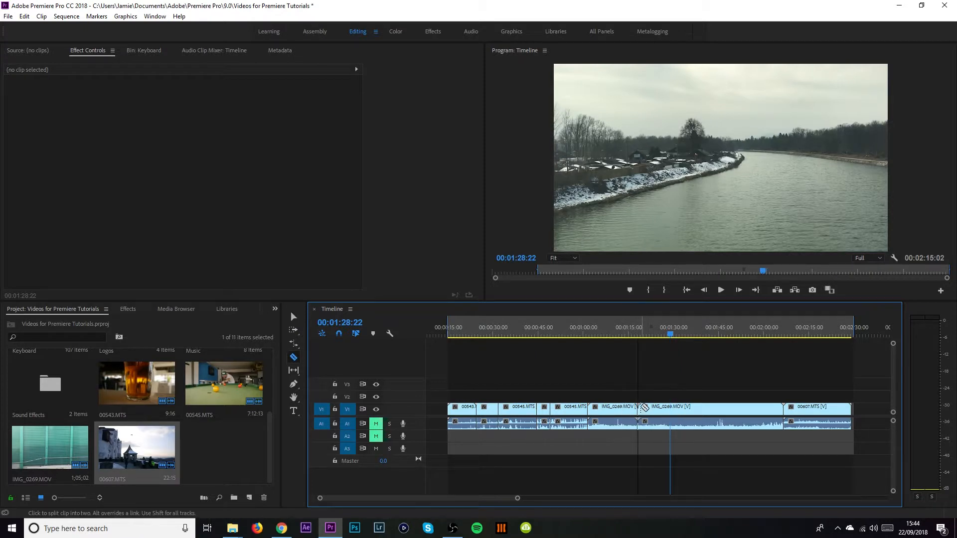
{"action": "key", "text": "ctrl+z"}
- Add edits to the IMG_0269.MOV clip at the playhead at 00:01:19:11 and 00:01:26:18, and undo both
{"action": "left_click_drag", "start_coordinate": [672, 333], "coordinate": [643, 333]}
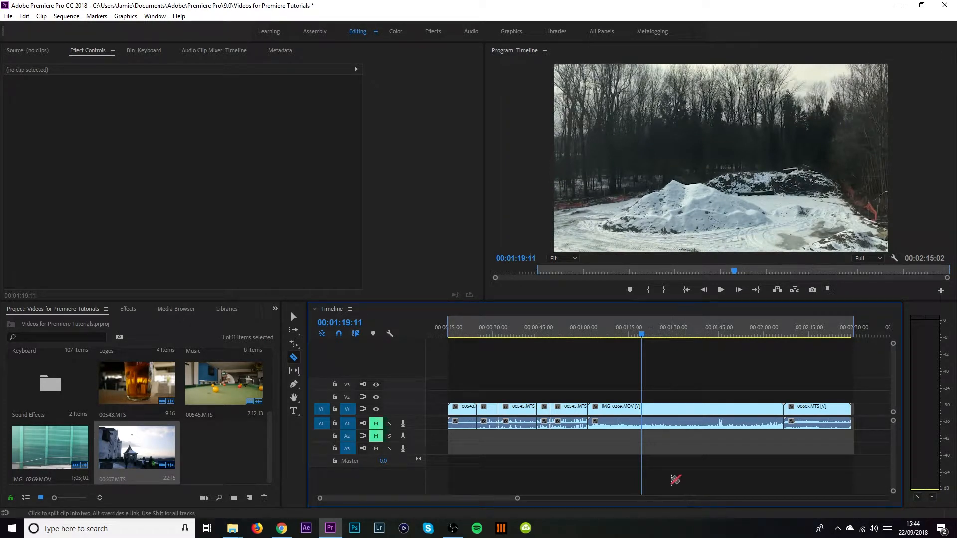
{"action": "key", "text": "ctrl+k"}
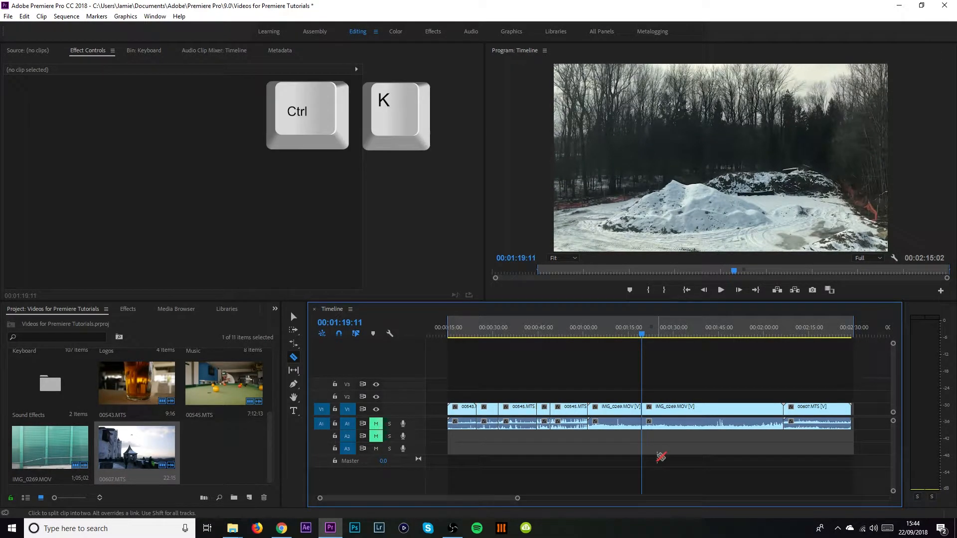
{"action": "left_click_drag", "start_coordinate": [646, 333], "coordinate": [663, 334]}
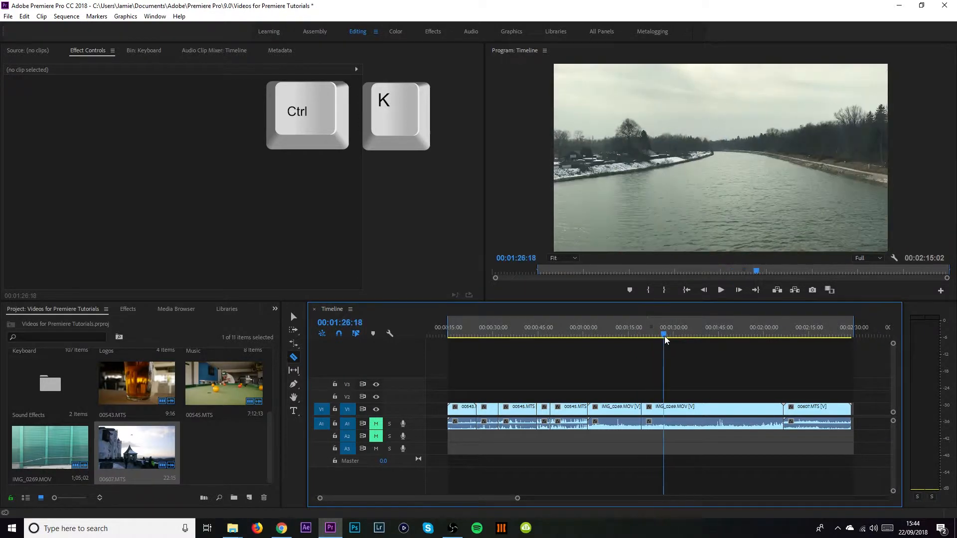
{"action": "key", "text": "ctrl+k"}
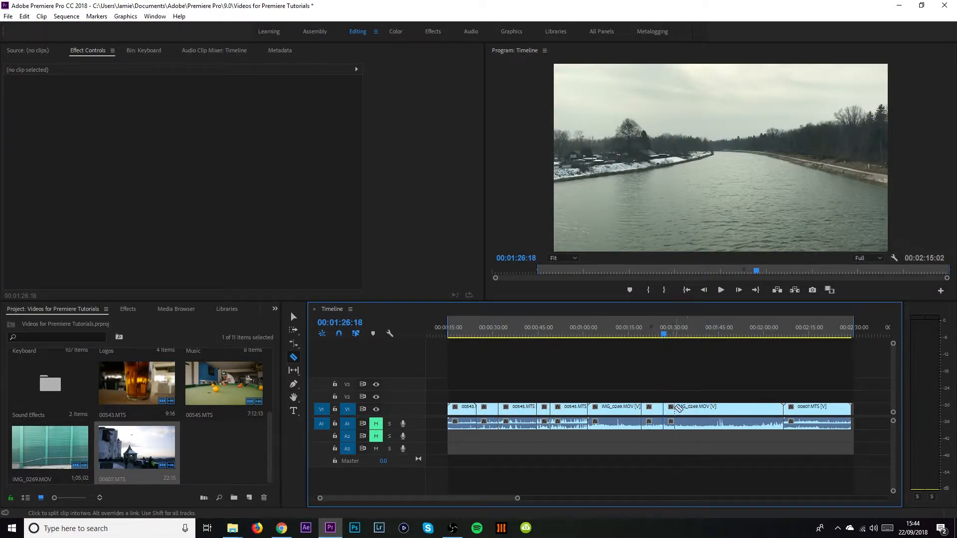
{"action": "key", "text": "ctrl+z"}
{"action": "key", "text": "ctrl+z"}
- Stack the second 00545.MTS clip on V2 and A2 and the 00543.MTS clip on V3 and A3, aligned with the first 00545.MTS clip's start
{"action": "scroll", "coordinate": [688, 383], "scroll_direction": "up", "scroll_amount": 1}
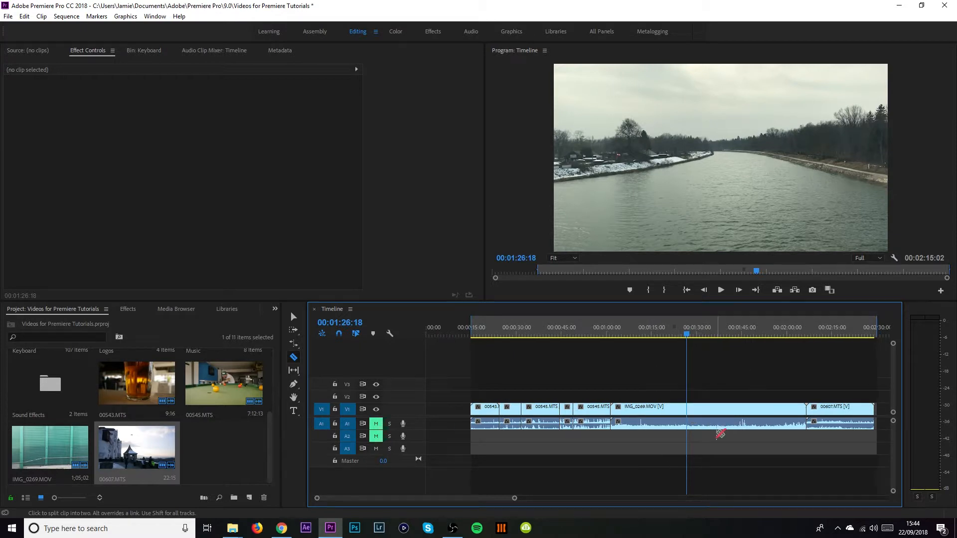
{"action": "left_click_drag", "start_coordinate": [585, 336], "coordinate": [545, 337]}
{"action": "key", "text": "v"}
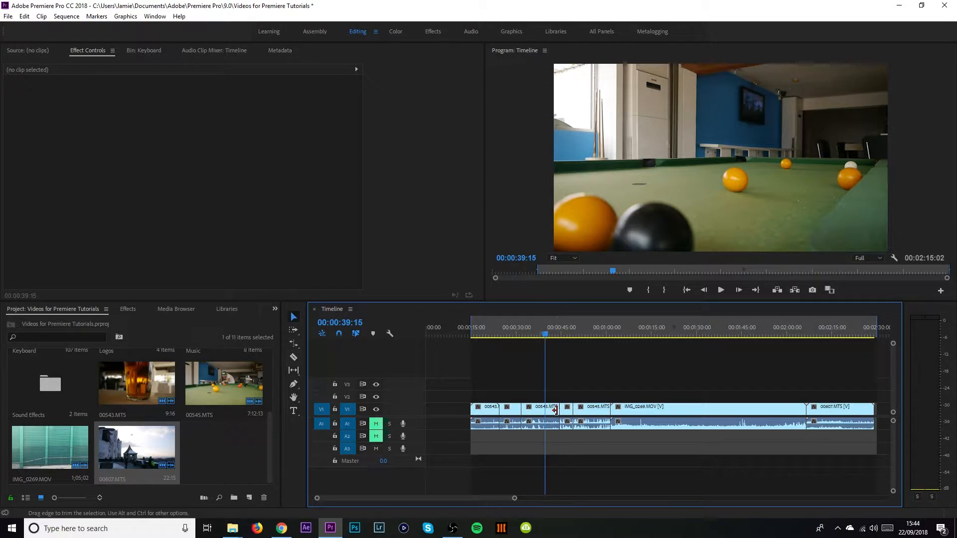
{"action": "left_click_drag", "start_coordinate": [515, 498], "coordinate": [470, 484]}
{"action": "scroll", "coordinate": [556, 435], "scroll_direction": "up", "scroll_amount": 1}
{"action": "left_click_drag", "start_coordinate": [684, 409], "coordinate": [614, 397]}
{"action": "left_click_drag", "start_coordinate": [555, 410], "coordinate": [558, 385]}
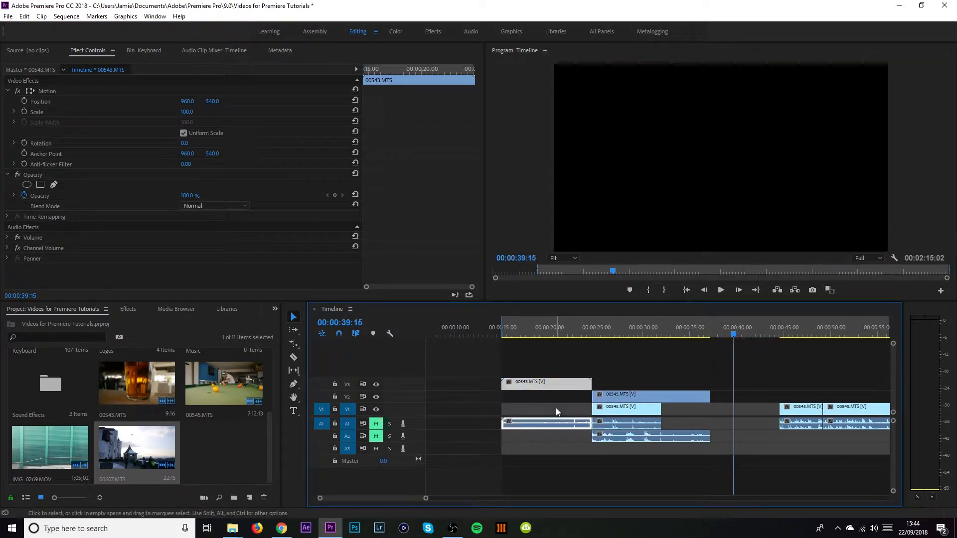
{"action": "left_click_drag", "start_coordinate": [557, 422], "coordinate": [648, 451]}
- Try to cut the three stacked clips one by one at 00:00:26:05 with the Razor tool
{"action": "left_click_drag", "start_coordinate": [616, 334], "coordinate": [605, 334]}
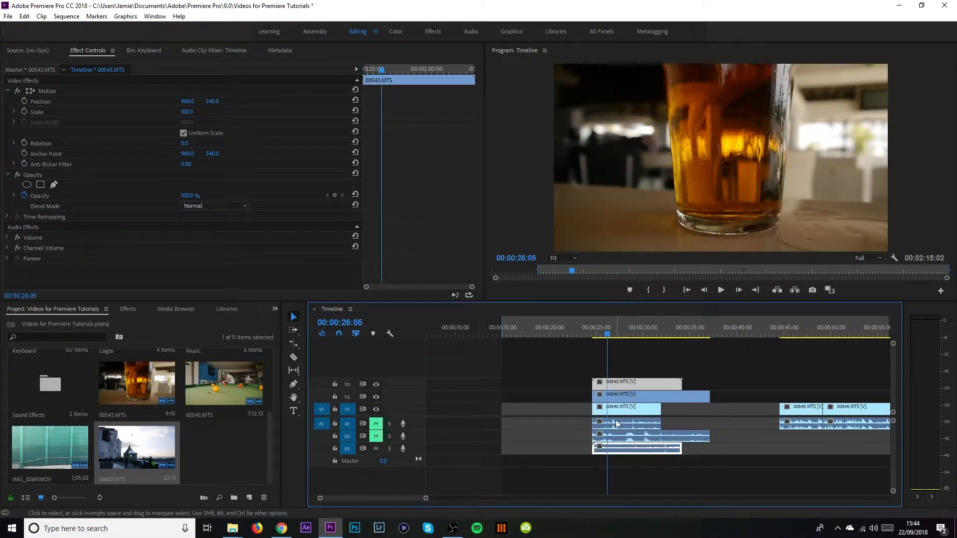
{"action": "key", "text": "c"}
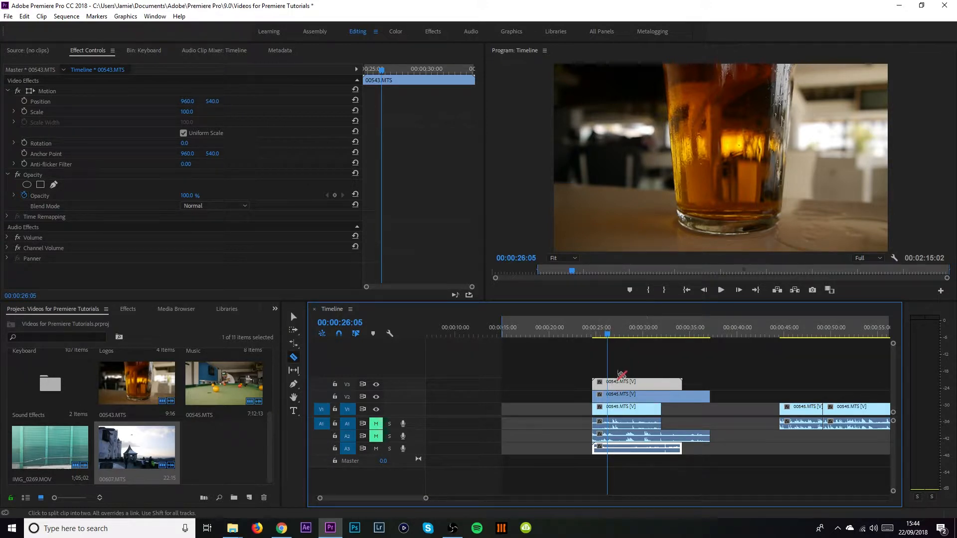
{"action": "left_click", "coordinate": [607, 382]}
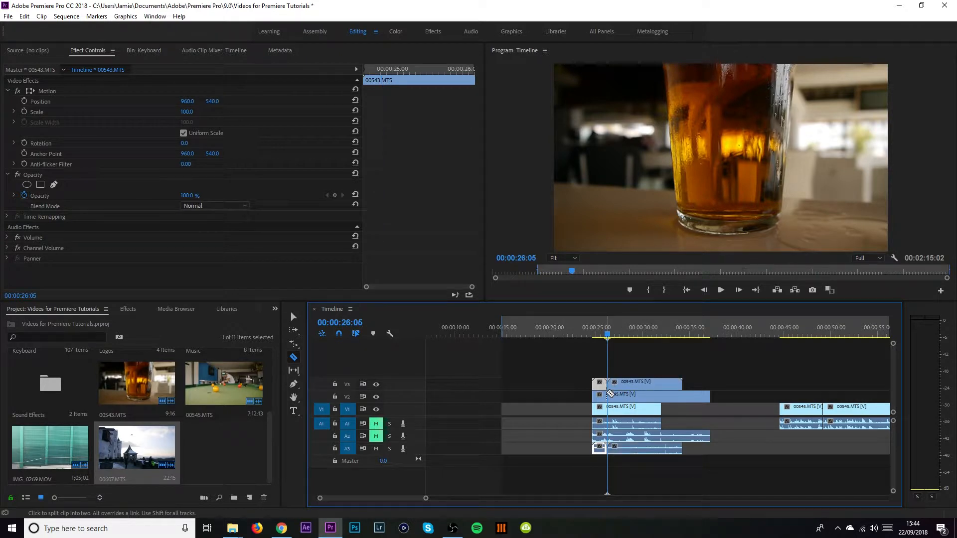
{"action": "left_click", "coordinate": [608, 394]}
{"action": "left_click", "coordinate": [608, 406]}
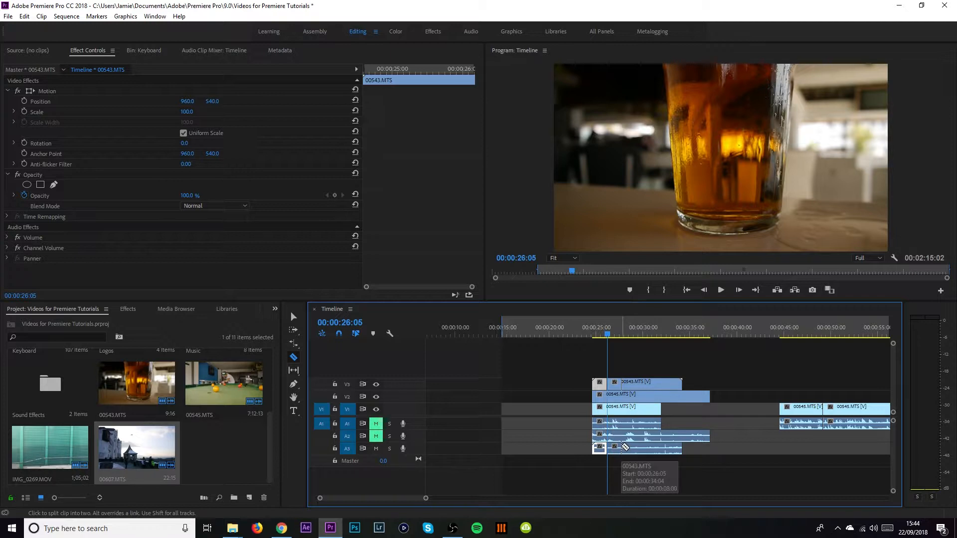
- Unlink the video and audio of the three stacked clips, and deselect them
{"action": "key", "text": "v"}
{"action": "left_click_drag", "start_coordinate": [626, 366], "coordinate": [643, 449]}
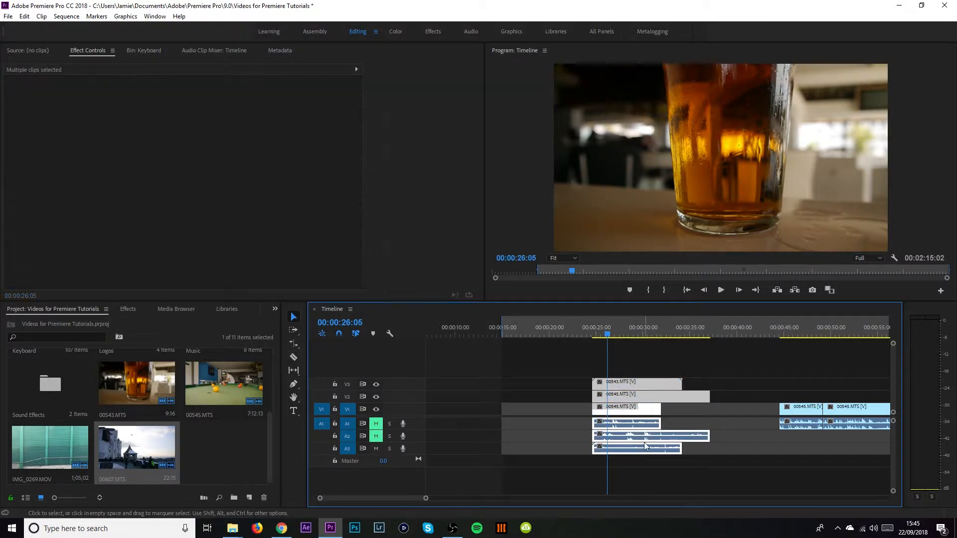
{"action": "right_click", "coordinate": [644, 449]}
{"action": "left_click", "coordinate": [701, 209]}
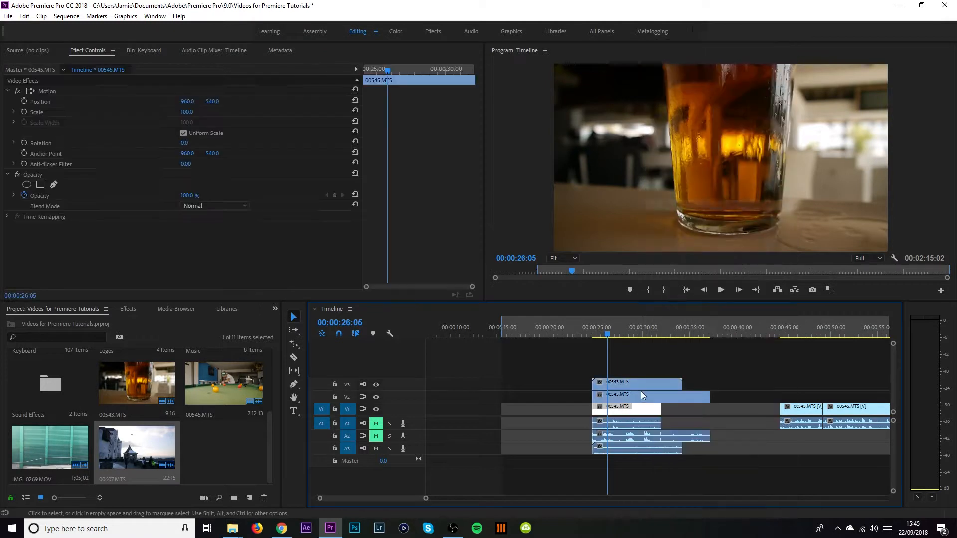
{"action": "left_click", "coordinate": [619, 368]}
- Razor-cut each of the three unlinked video clips and three audio clips at 00:00:26:05, and move the playhead to 00:00:27:19
{"action": "key", "text": "c"}
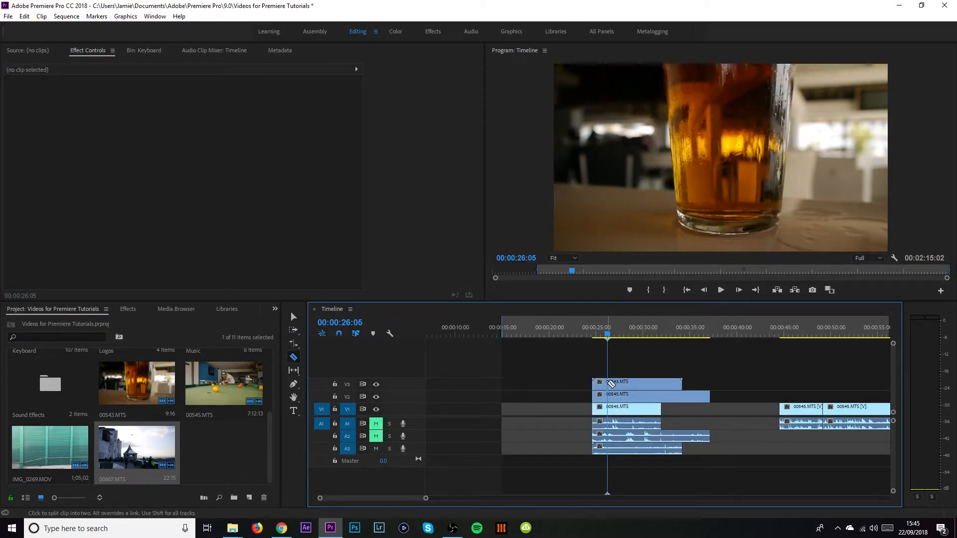
{"action": "left_click", "coordinate": [607, 384]}
{"action": "left_click", "coordinate": [607, 396]}
{"action": "left_click", "coordinate": [607, 408]}
{"action": "left_click", "coordinate": [606, 423]}
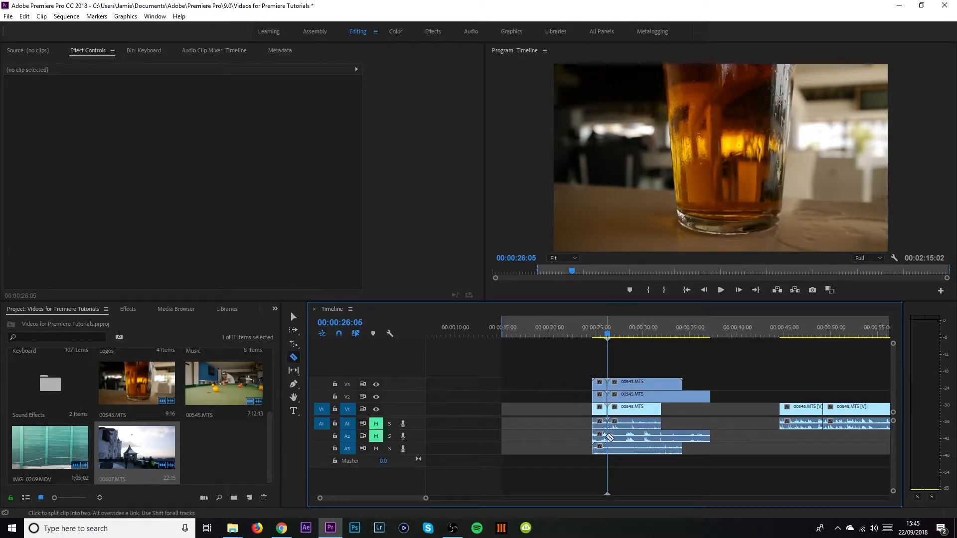
{"action": "left_click", "coordinate": [607, 435]}
{"action": "left_click", "coordinate": [607, 448]}
{"action": "left_click_drag", "start_coordinate": [609, 335], "coordinate": [623, 335]}
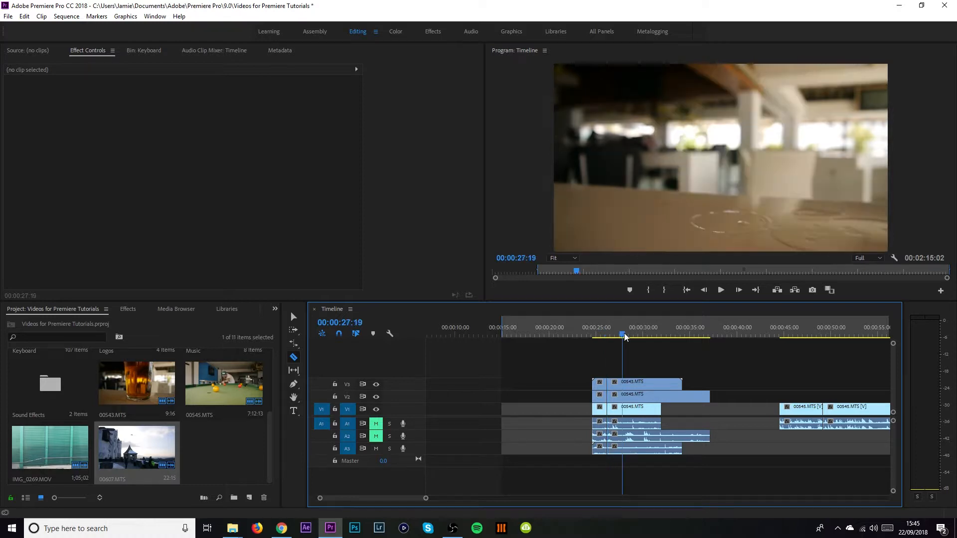
- Undo the six Razor cuts on the stacked video and audio clips
{"action": "key", "text": "ctrl+z"}
{"action": "key", "text": "ctrl+z"}
{"action": "key", "text": "ctrl+z"}
{"action": "key", "text": "ctrl+z"}
{"action": "key", "text": "ctrl+z"}
{"action": "key", "text": "ctrl+z"}
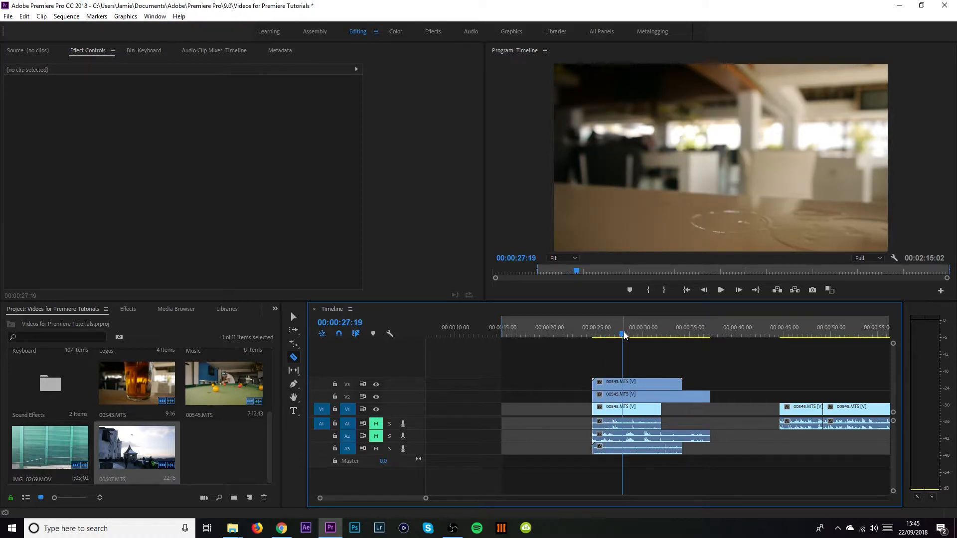
- Razor-cut the clips on all tracks at once at 00:00:25:18, and undo the cut
{"action": "key", "text": "v"}
{"action": "left_click_drag", "start_coordinate": [622, 335], "coordinate": [602, 334]}
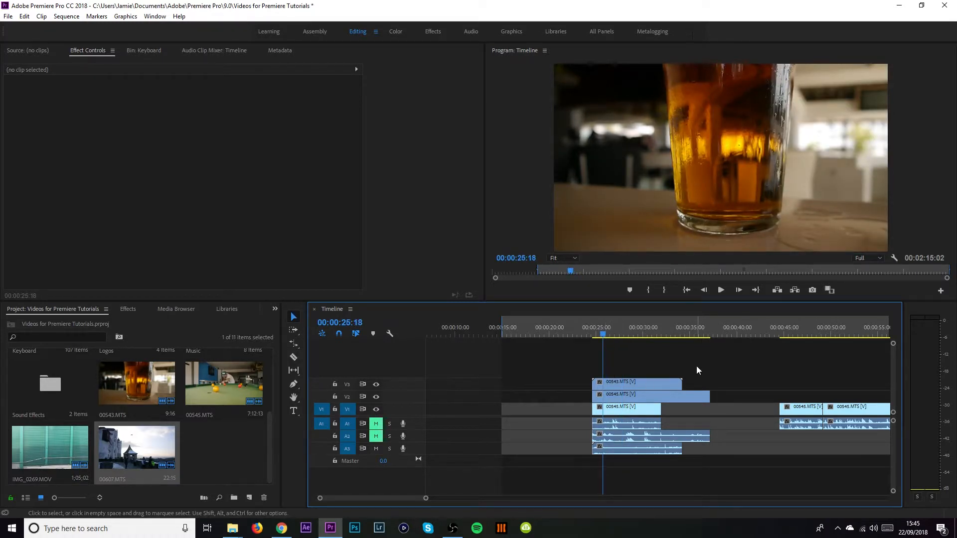
{"action": "key", "text": "c"}
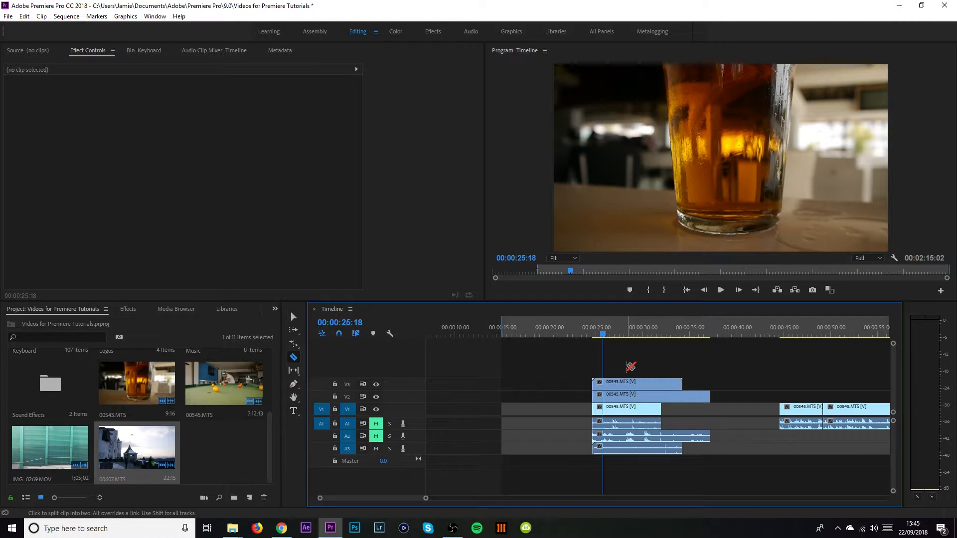
{"action": "key", "text": "shift"}
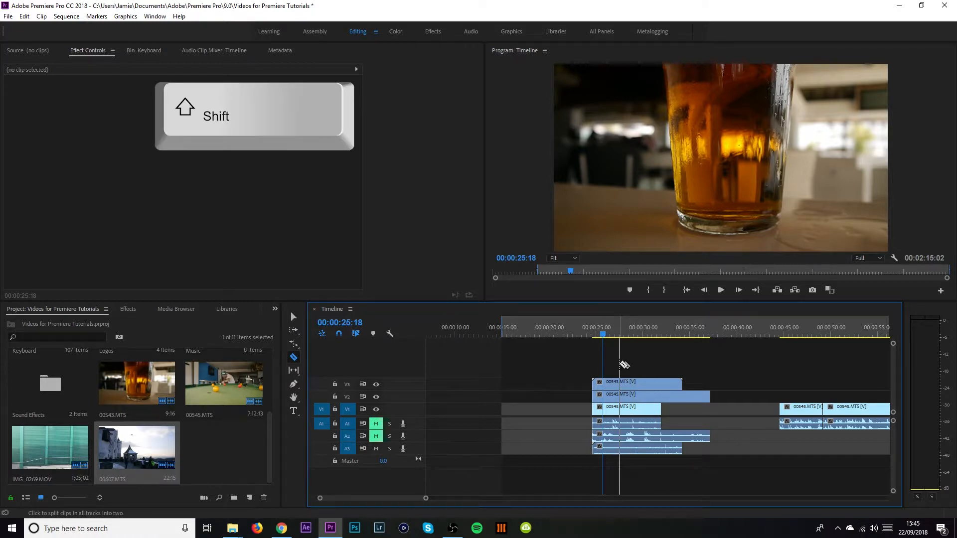
{"action": "left_click", "coordinate": [603, 386], "text": "shift"}
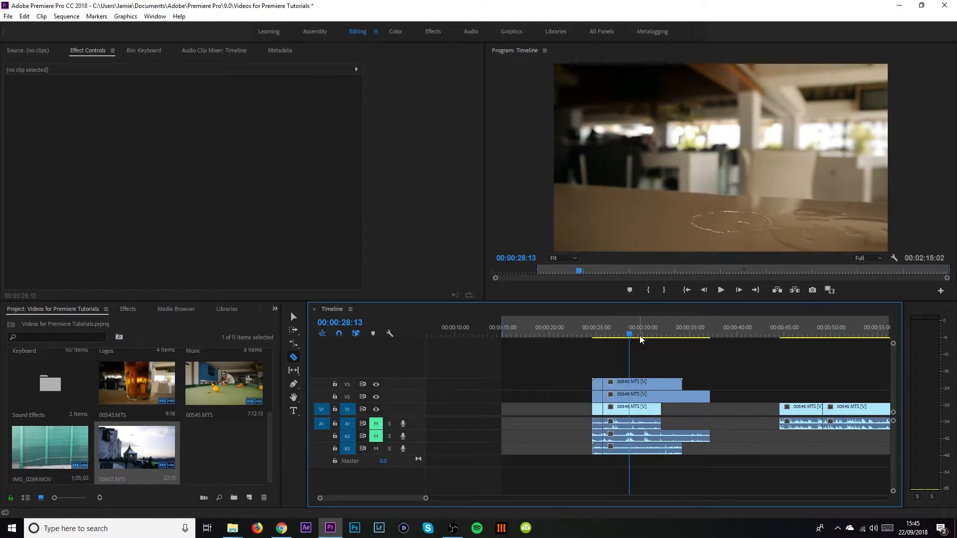
{"action": "key", "text": "ctrl+z"}
- Move the playhead to 00:00:26:14 and add an edit to all tracks there, with the Selection tool active
{"action": "left_click_drag", "start_coordinate": [632, 336], "coordinate": [612, 334]}
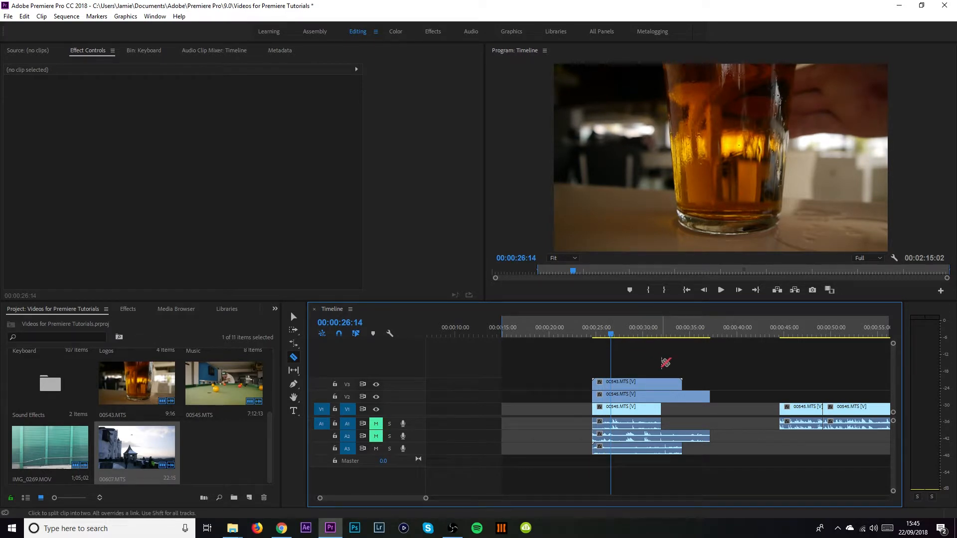
{"action": "key", "text": "v"}
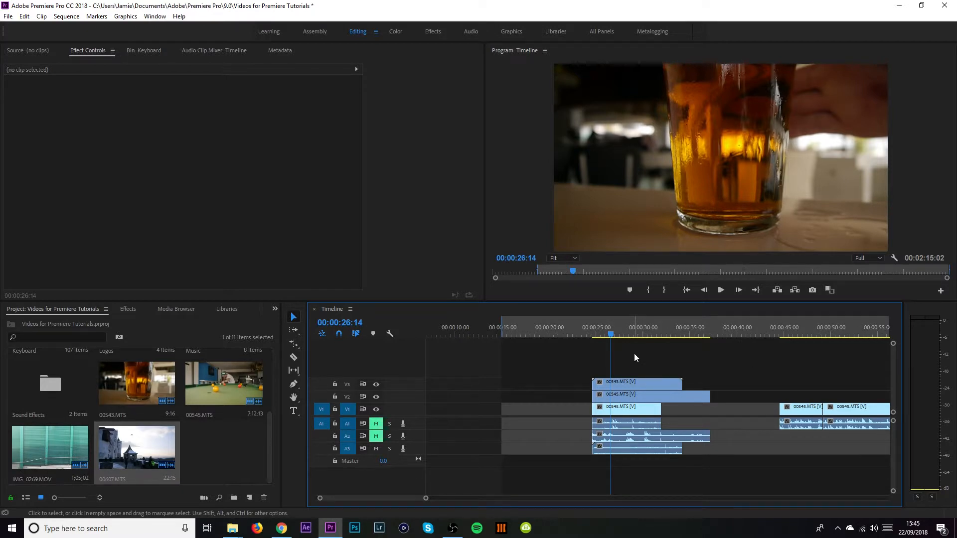
{"action": "key", "text": "ctrl+shift+k"}
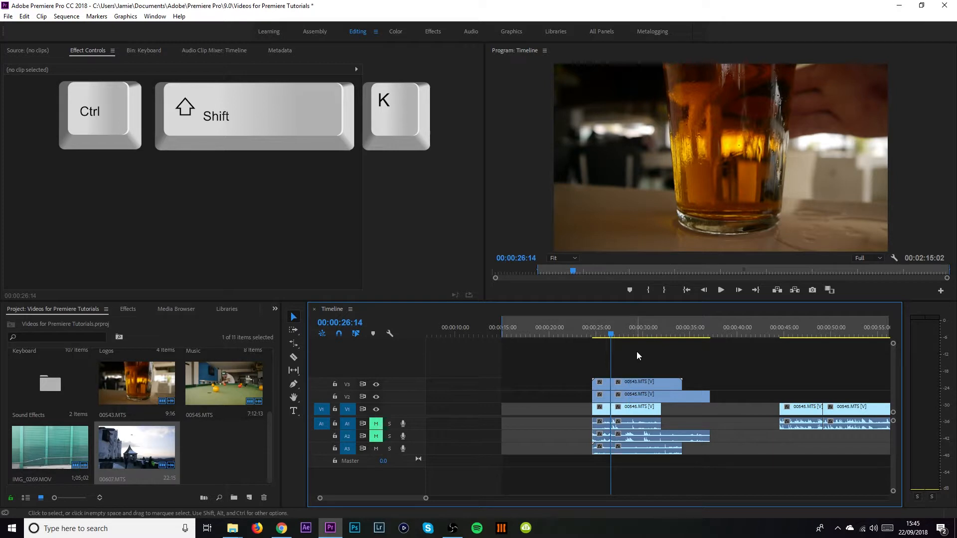
{"action": "mouse_move", "coordinate": [618, 337]}
{"action": "left_mouse_down"}
{"action": "mouse_move", "coordinate": [644, 332]}
{"action": "mouse_move", "coordinate": [615, 338]}
{"action": "left_mouse_up"}
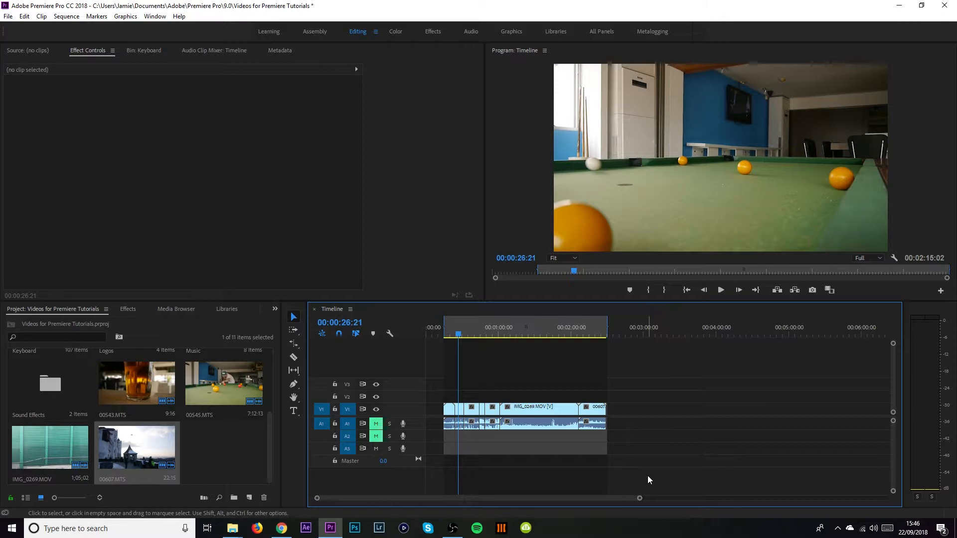
- Slip the footage of the long 00545.MTS clip starting at 00:00:31:22 rightward within its in and out points
{"action": "left_click", "coordinate": [292, 373]}
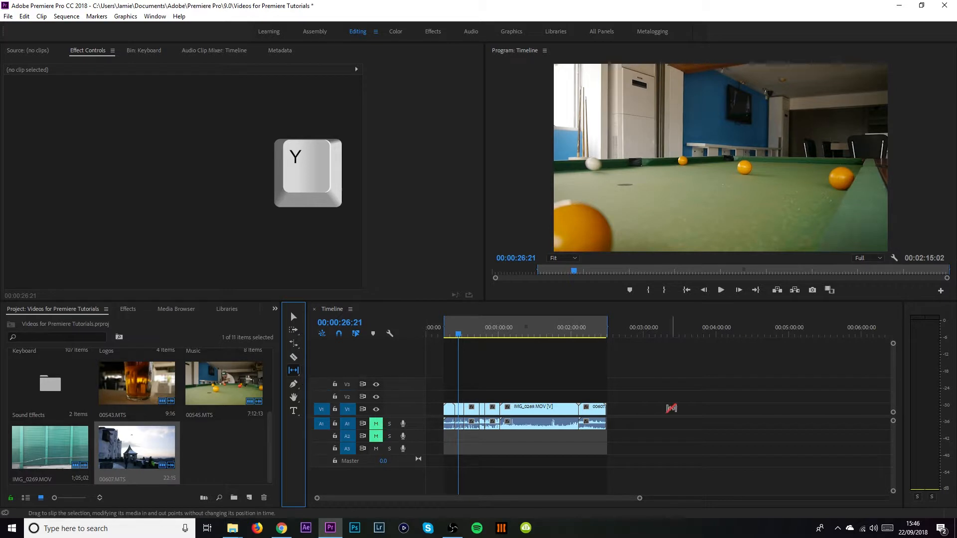
{"action": "left_click_drag", "start_coordinate": [639, 497], "coordinate": [524, 476]}
{"action": "scroll", "coordinate": [580, 427], "scroll_direction": "down", "scroll_amount": 3}
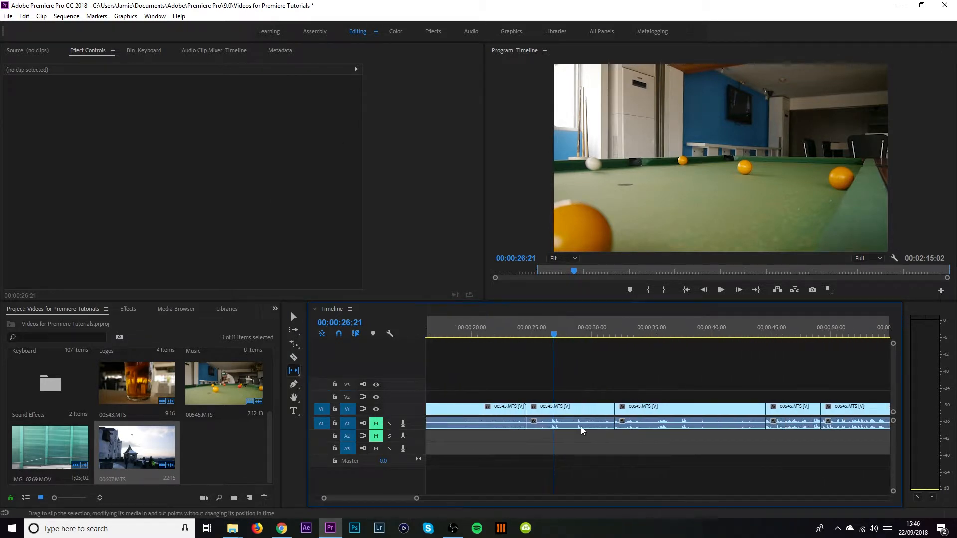
{"action": "scroll", "coordinate": [581, 427], "scroll_direction": "down", "scroll_amount": 3}
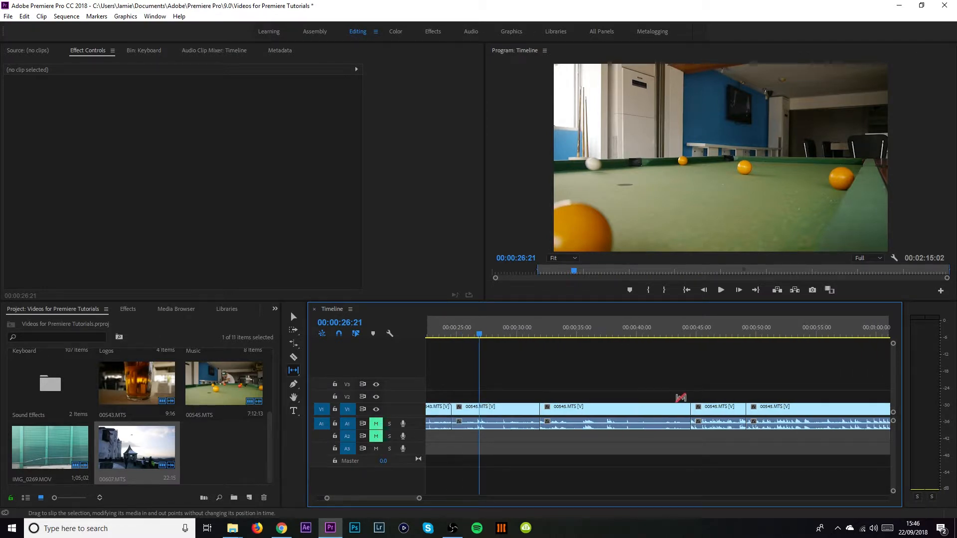
{"action": "left_click", "coordinate": [610, 329]}
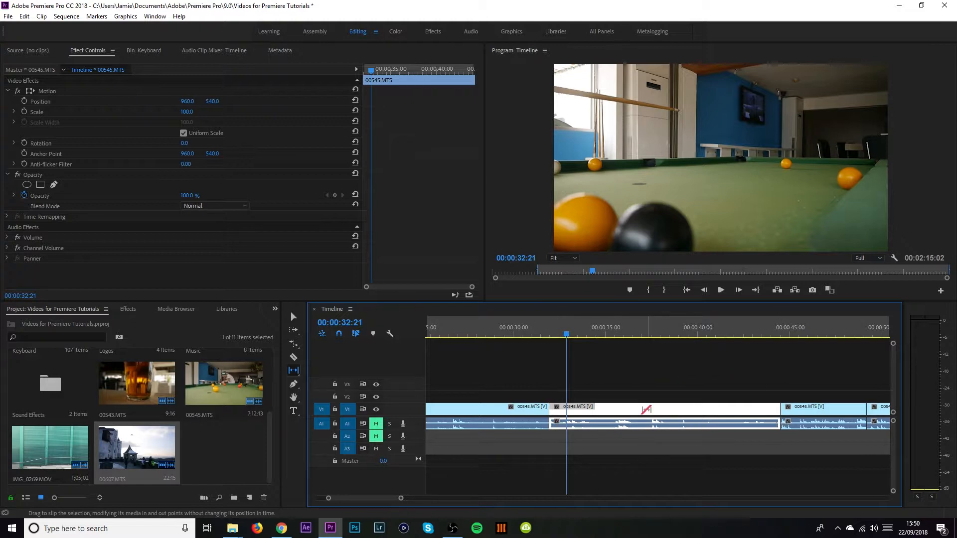
{"action": "mouse_move", "coordinate": [645, 409]}
{"action": "left_mouse_down"}
{"action": "mouse_move", "coordinate": [666, 411]}
{"action": "mouse_move", "coordinate": [654, 413]}
{"action": "left_mouse_up"}
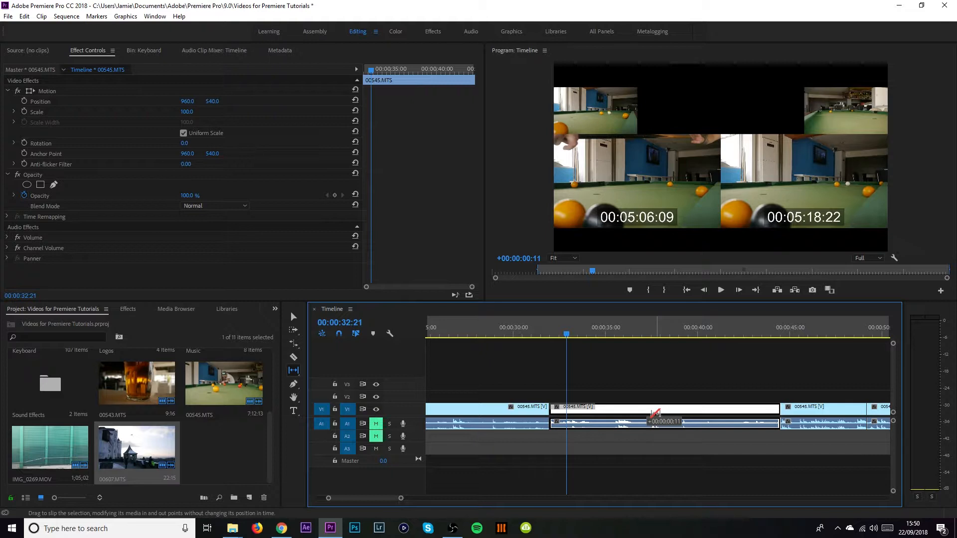
{"action": "left_click_drag", "start_coordinate": [654, 413], "coordinate": [654, 413]}
{"action": "left_click_drag", "start_coordinate": [655, 413], "coordinate": [722, 420]}
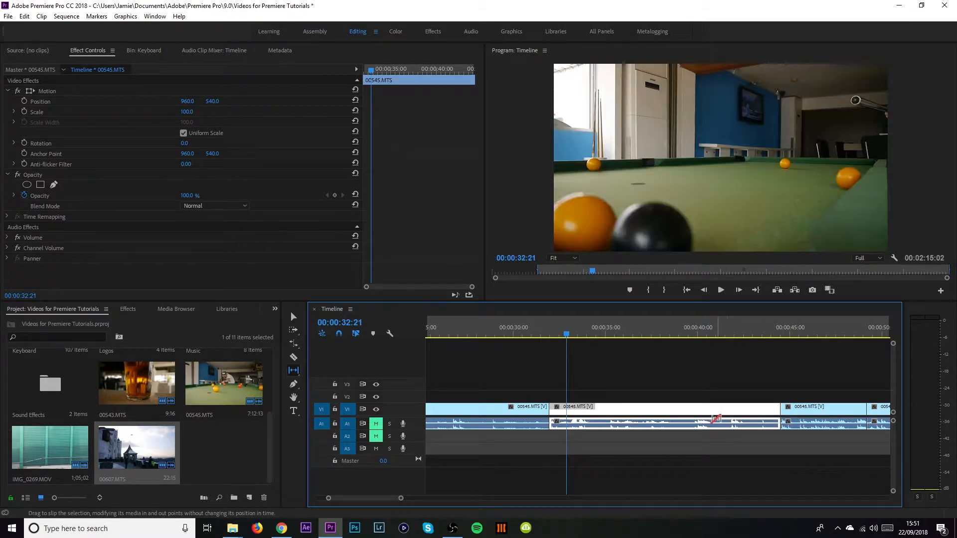
- Place the playhead at the slipped clip's start, 00:00:31:22, and slip its footage again
{"action": "left_click_drag", "start_coordinate": [560, 331], "coordinate": [550, 333]}
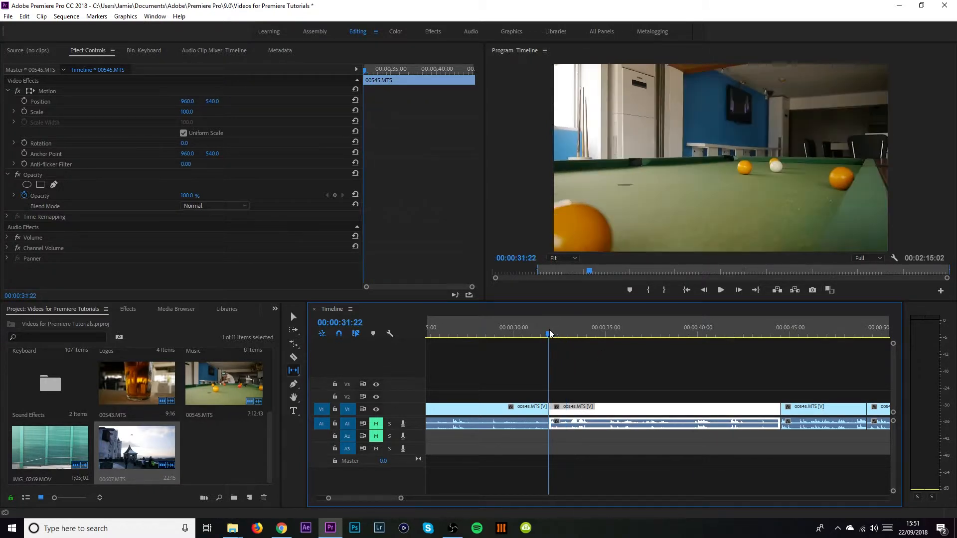
{"action": "left_click_drag", "start_coordinate": [622, 405], "coordinate": [622, 404]}
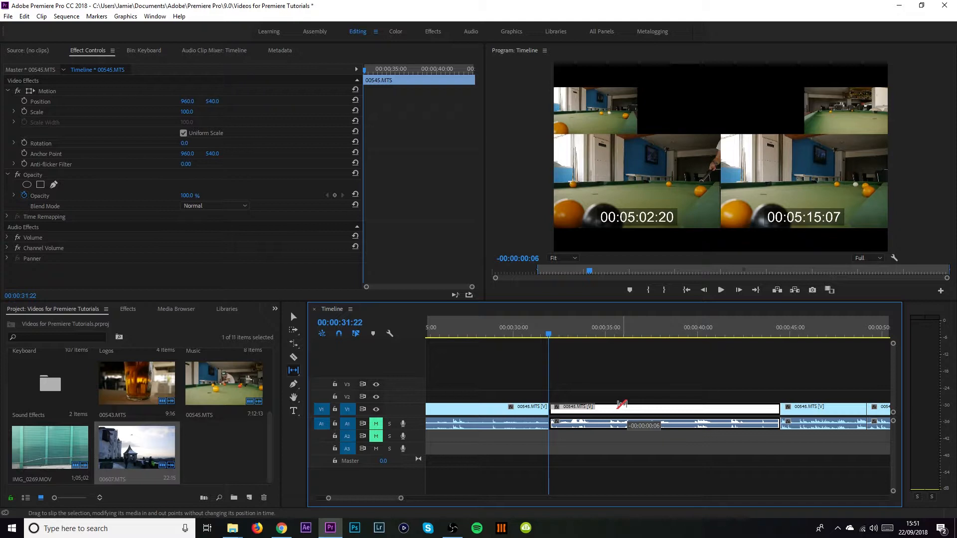
{"action": "left_click_drag", "start_coordinate": [621, 404], "coordinate": [621, 404]}
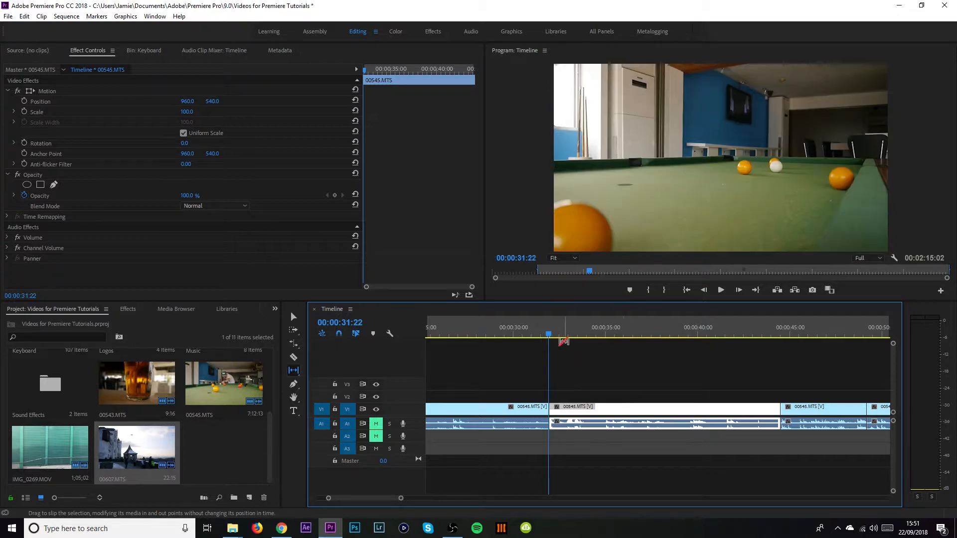
- Play the slipped clip from its start, and check its end and the frame at 00:00:35:03
{"action": "left_click_drag", "start_coordinate": [550, 336], "coordinate": [550, 334]}
{"action": "key", "text": "space"}
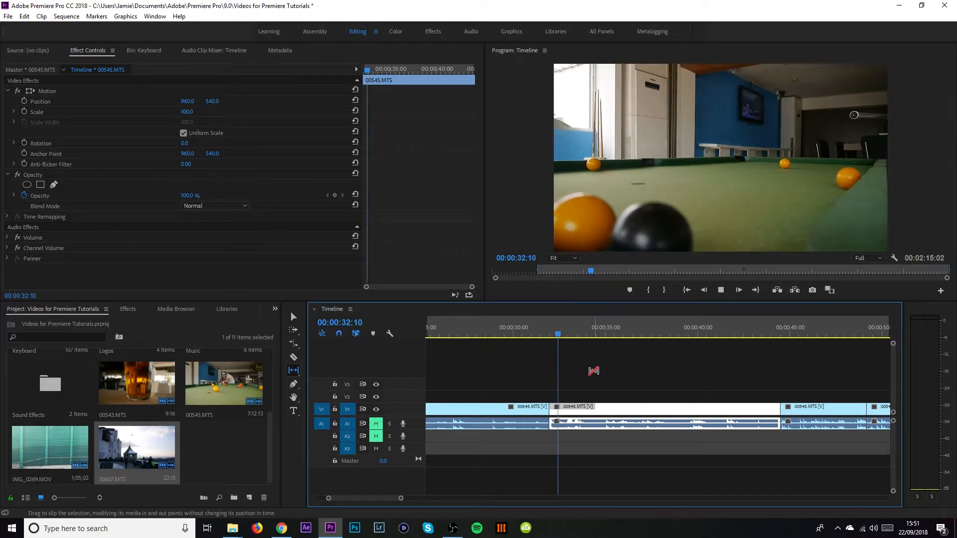
{"action": "left_click", "coordinate": [770, 329]}
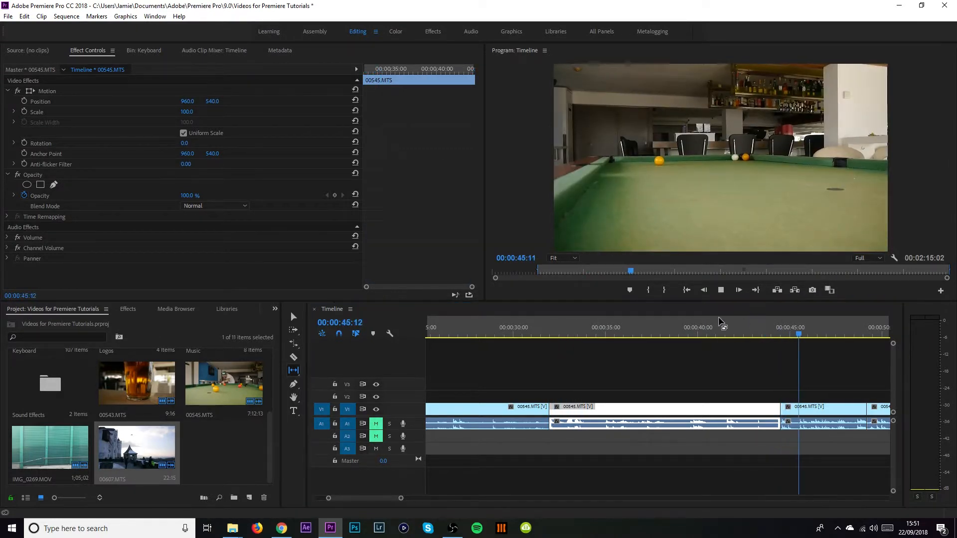
{"action": "left_click", "coordinate": [609, 333]}
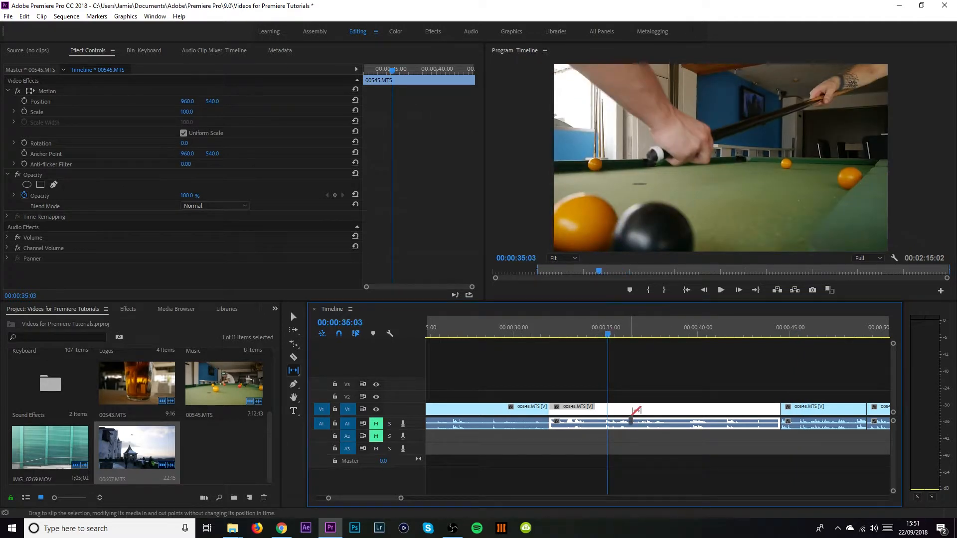
- Slip the same clip's footage further right, play it from its start, and check it from 00:00:43:23 back to 00:00:38:00
{"action": "left_click_drag", "start_coordinate": [633, 412], "coordinate": [687, 413]}
{"action": "left_click_drag", "start_coordinate": [553, 332], "coordinate": [549, 333]}
{"action": "key", "text": "space"}
{"action": "left_click", "coordinate": [774, 333]}
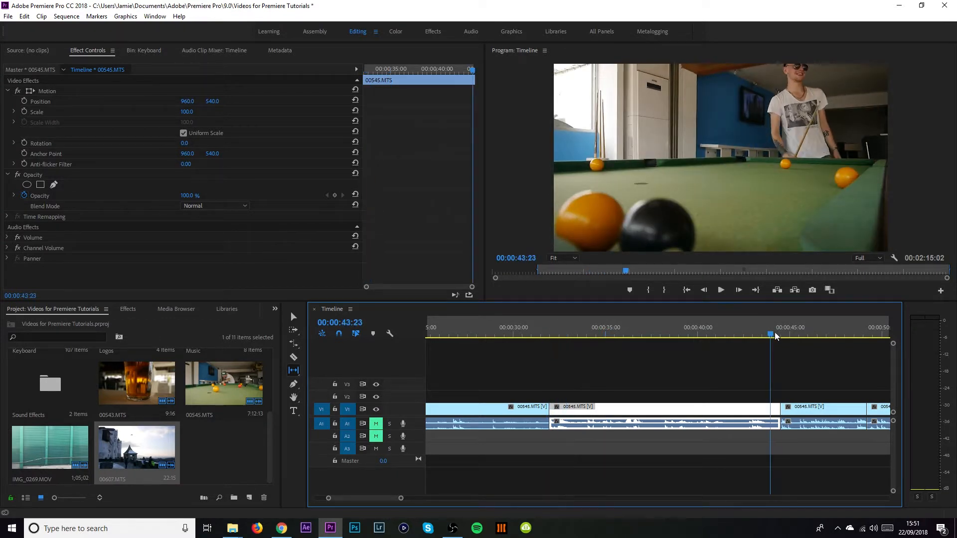
{"action": "left_click_drag", "start_coordinate": [760, 332], "coordinate": [660, 333]}
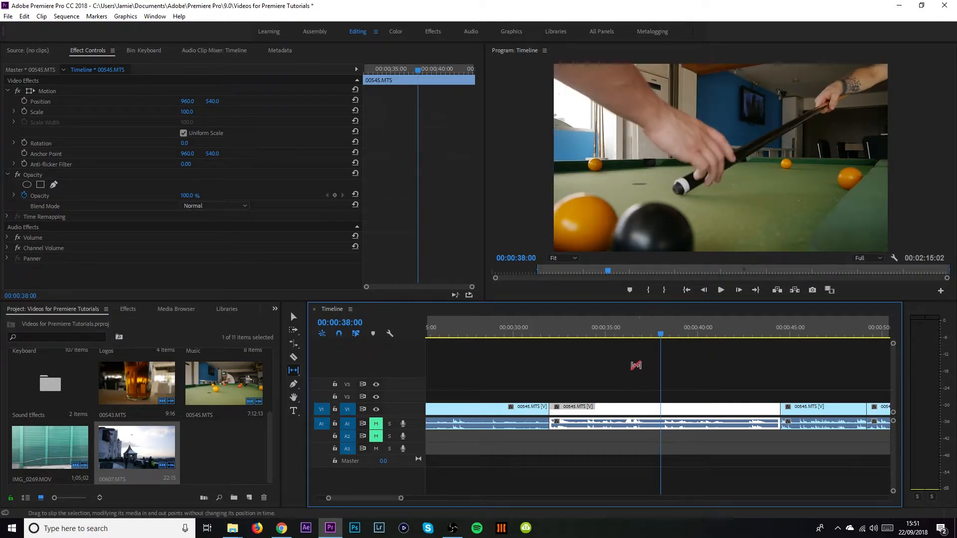
- Select the preceding and following 00545.MTS clips in turn, and slip the footage of the clip between them leftward
{"action": "left_click", "coordinate": [540, 407]}
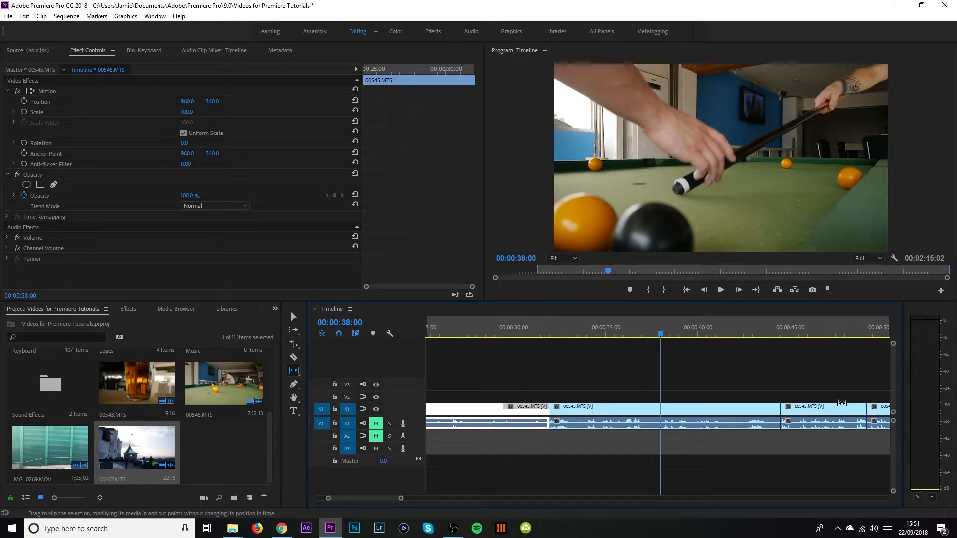
{"action": "left_click", "coordinate": [825, 411]}
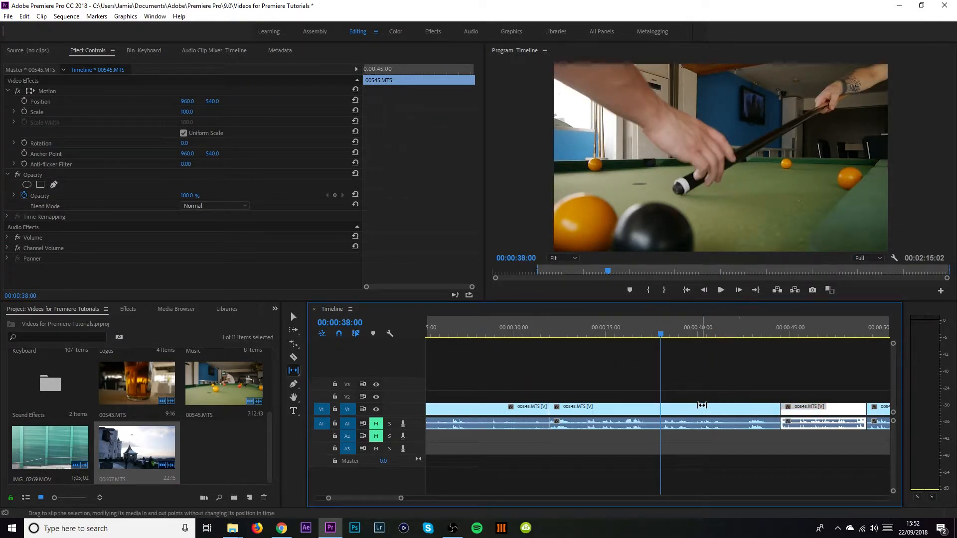
{"action": "left_click", "coordinate": [697, 409]}
{"action": "left_click_drag", "start_coordinate": [696, 408], "coordinate": [594, 406]}
- Slide the middle 00545.MTS clip back and forth between its neighbours with the Slide tool, leaving it about 1.5 seconds later
{"action": "left_click", "coordinate": [298, 372]}
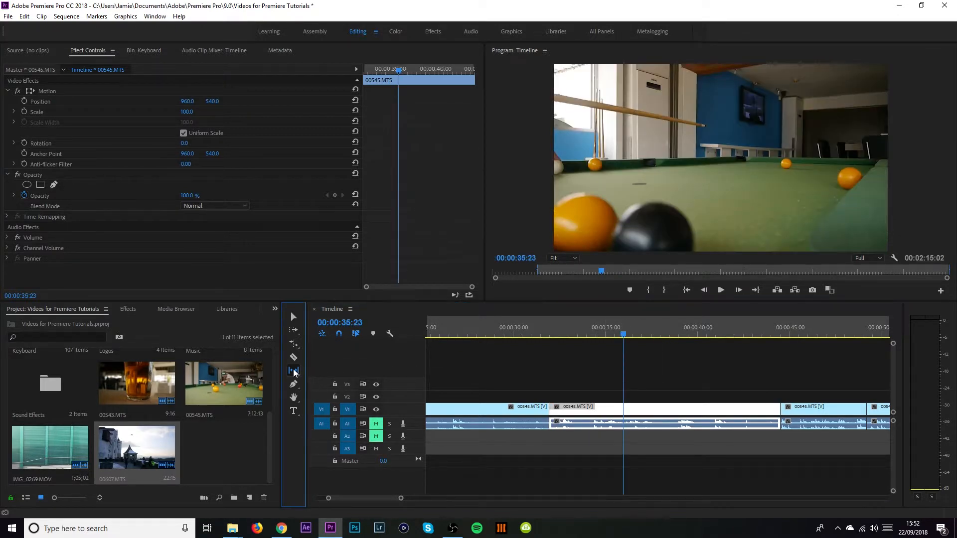
{"action": "key", "text": "u"}
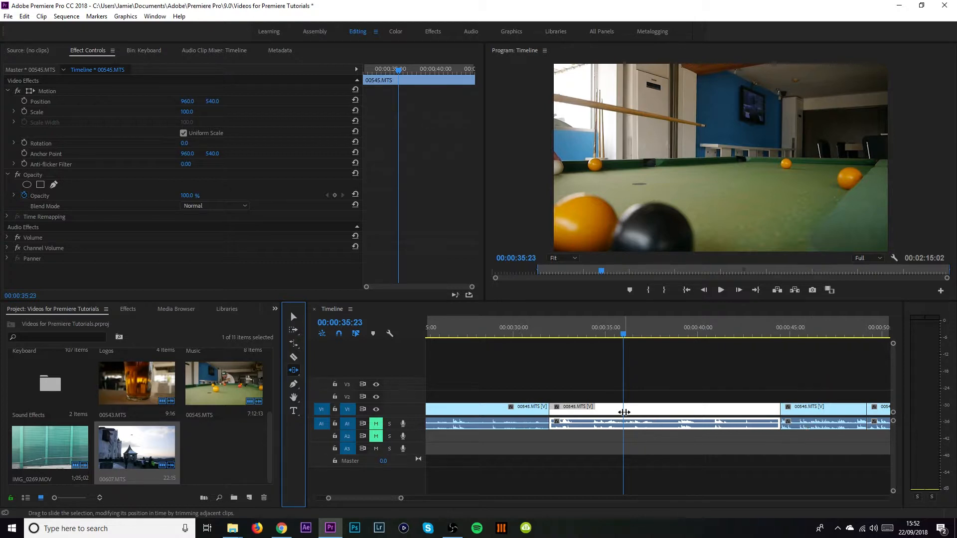
{"action": "left_click", "coordinate": [656, 411]}
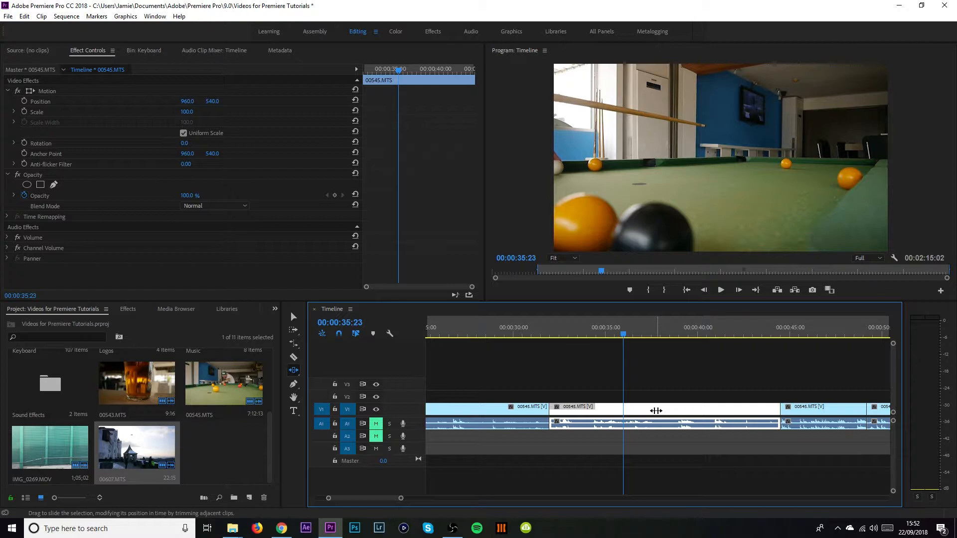
{"action": "mouse_move", "coordinate": [655, 410]}
{"action": "left_mouse_down"}
{"action": "mouse_move", "coordinate": [634, 421]}
{"action": "mouse_move", "coordinate": [689, 417]}
{"action": "mouse_move", "coordinate": [647, 421]}
{"action": "left_mouse_up"}
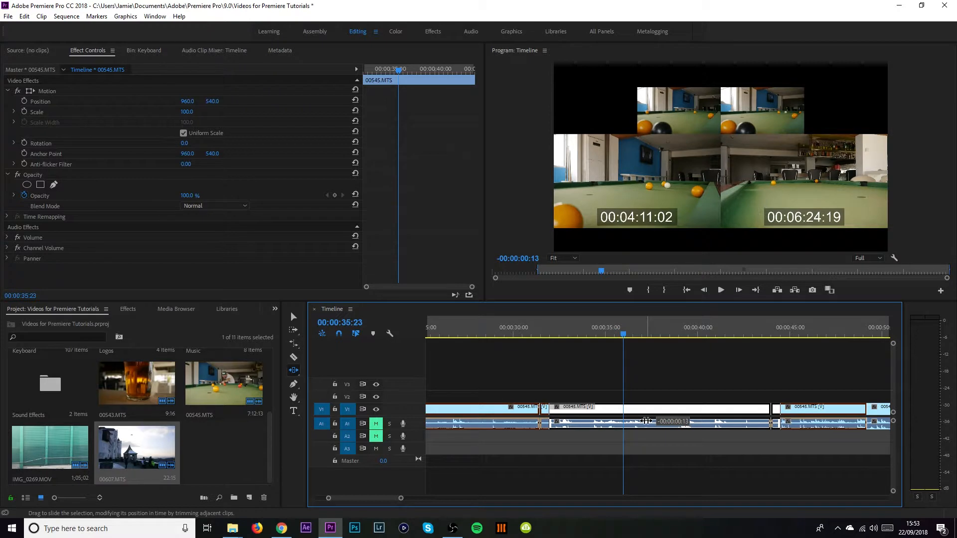
{"action": "left_click_drag", "start_coordinate": [646, 421], "coordinate": [672, 422]}
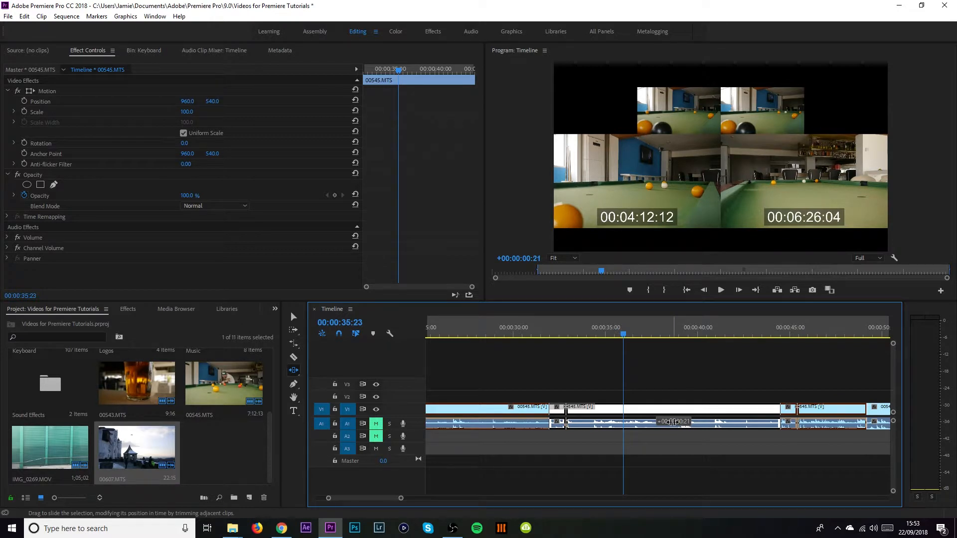
{"action": "left_click_drag", "start_coordinate": [672, 422], "coordinate": [669, 422]}
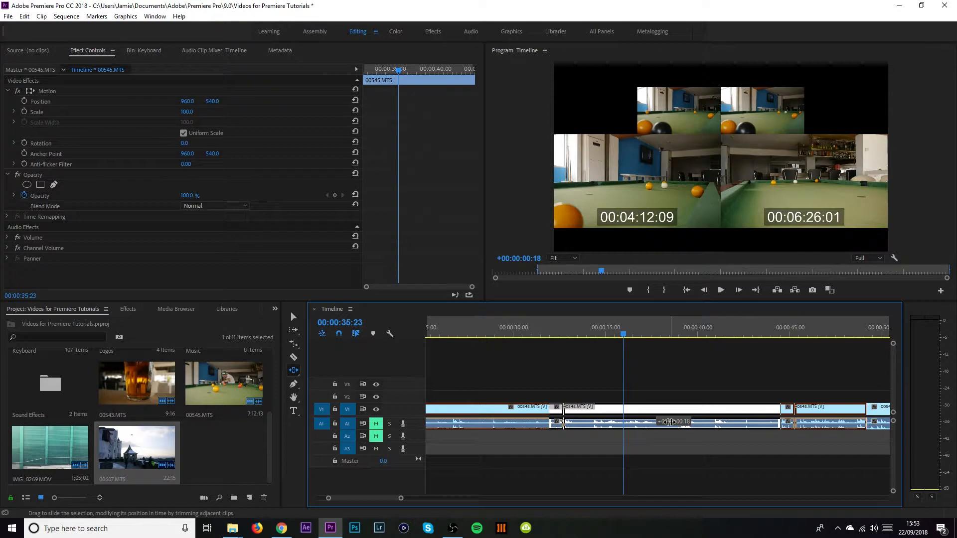
{"action": "left_click_drag", "start_coordinate": [669, 422], "coordinate": [651, 422]}
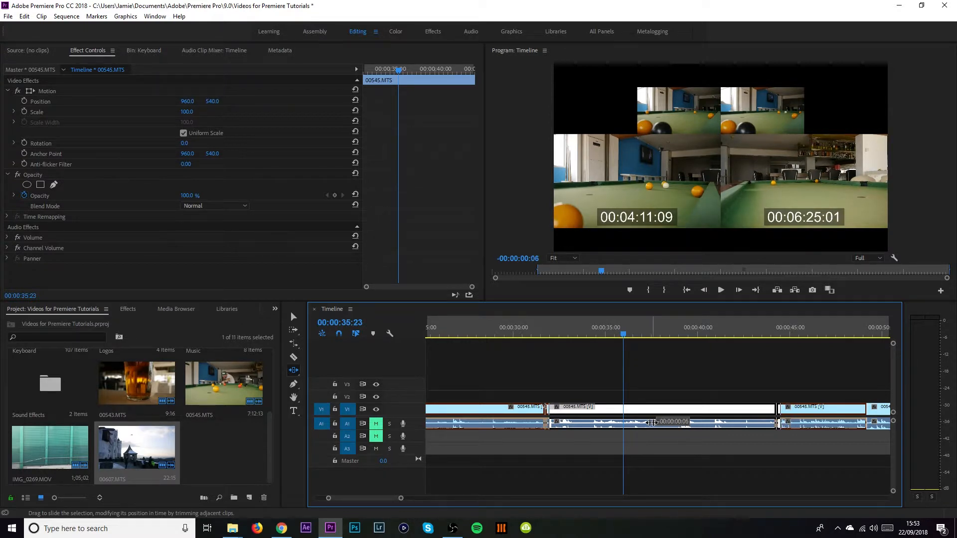
{"action": "left_click_drag", "start_coordinate": [651, 423], "coordinate": [702, 427]}
- Move the playhead to 00:00:33:07, and select the preceding, the following and the slid 00545.MTS clip in turn
{"action": "left_click", "coordinate": [573, 335]}
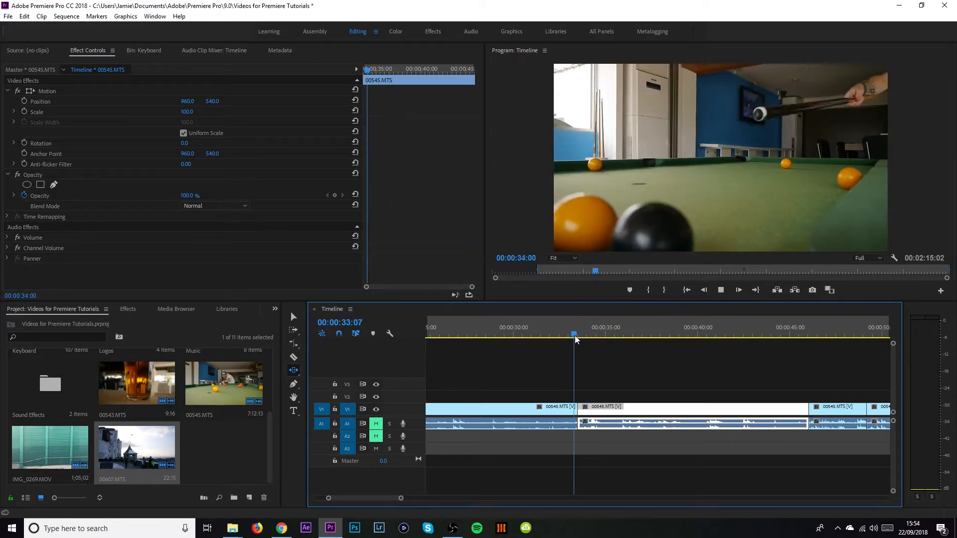
{"action": "left_click", "coordinate": [563, 409]}
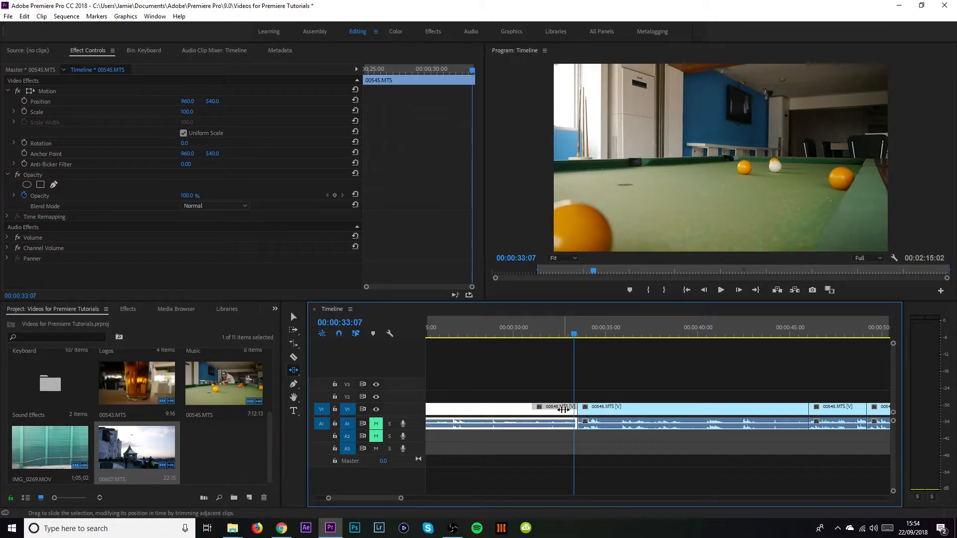
{"action": "left_click", "coordinate": [831, 419]}
{"action": "left_click", "coordinate": [751, 413]}
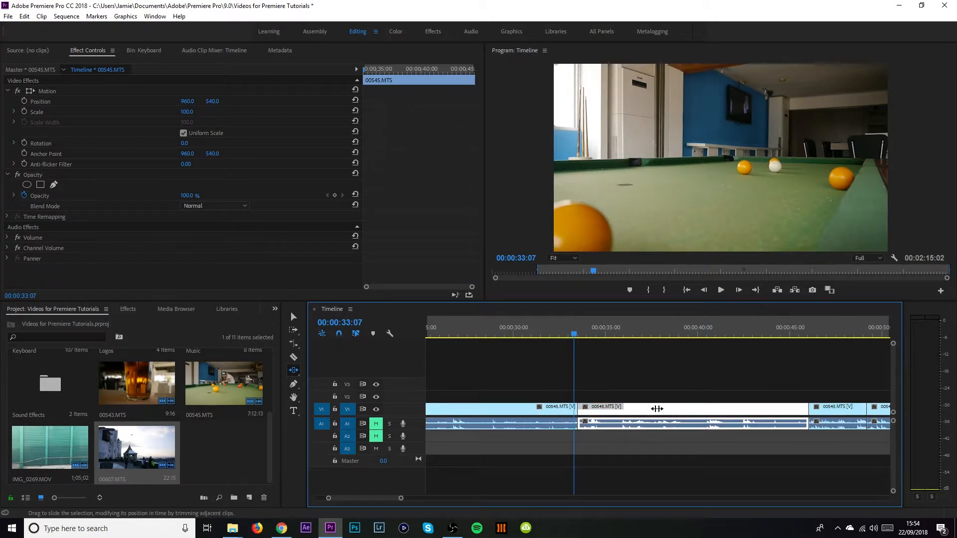
- Slide the selected 00545.MTS clip earlier between its neighbours with the Slide tool
{"action": "left_click_drag", "start_coordinate": [708, 411], "coordinate": [660, 411]}
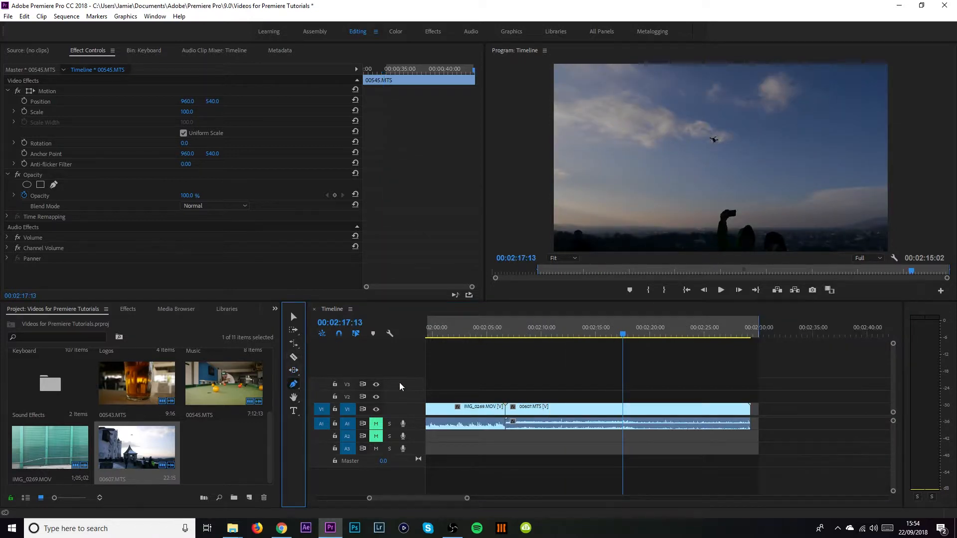
- Activate the Pen tool, and move the playhead to 00:02:19:08 within the 00607.MTS clip
{"action": "key", "text": "p"}
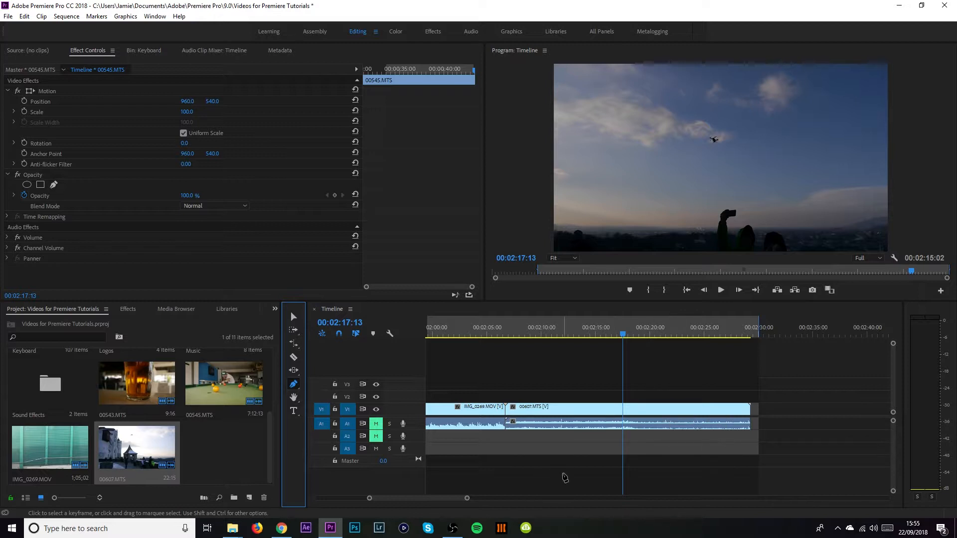
{"action": "left_click_drag", "start_coordinate": [467, 499], "coordinate": [438, 496]}
{"action": "scroll", "coordinate": [559, 423], "scroll_direction": "down", "scroll_amount": 4}
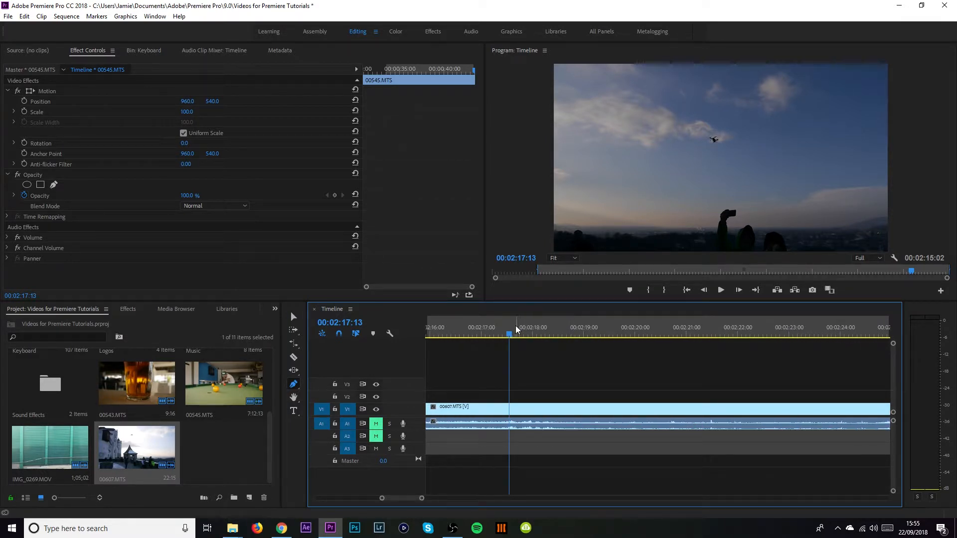
{"action": "left_click_drag", "start_coordinate": [510, 331], "coordinate": [601, 331]}
{"action": "scroll", "coordinate": [618, 399], "scroll_direction": "up", "scroll_amount": 1}
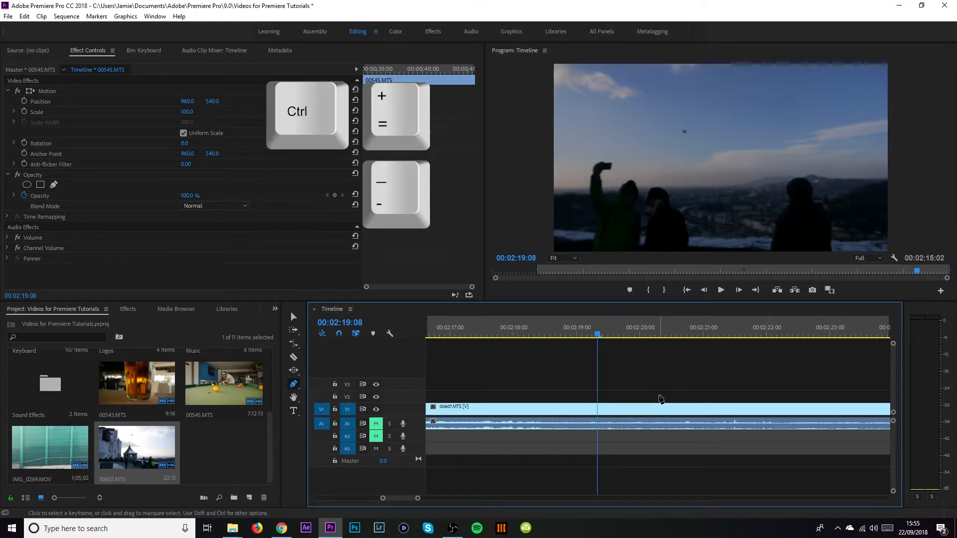
- Increase the height of the video tracks until the opacity line of 00607.MTS has ample room on Video 1
{"action": "key", "text": "ctrl+equal"}
{"action": "key", "text": "ctrl+equal"}
{"action": "key", "text": "ctrl+equal"}
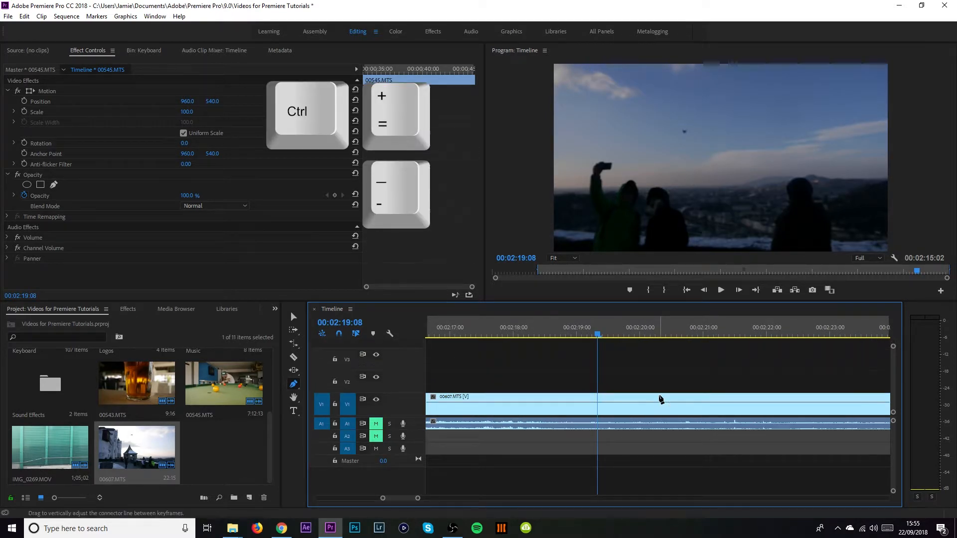
{"action": "key", "text": "ctrl+equal"}
{"action": "key", "text": "ctrl+equal"}
{"action": "key", "text": "ctrl+equal"}
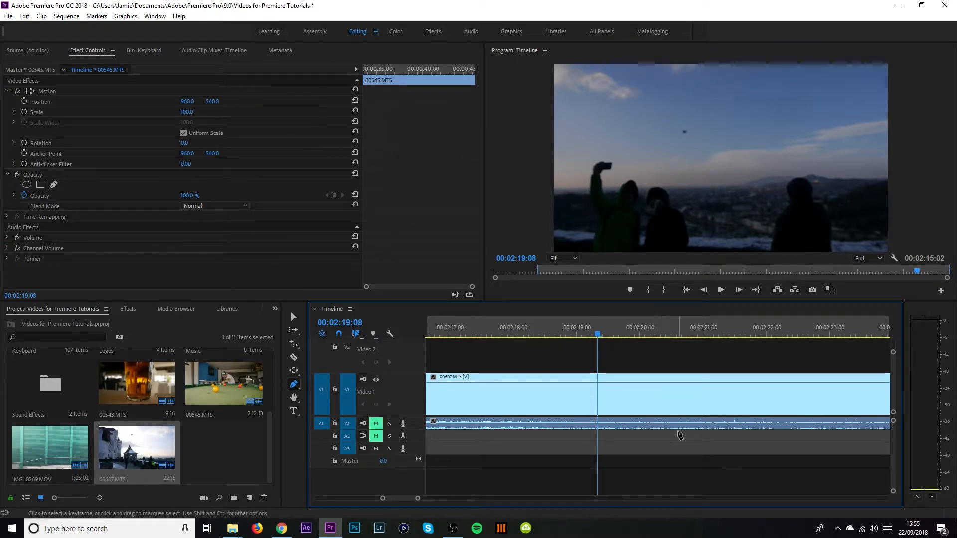
- Select the 00607.MTS clip with the Selection tool, and expand the Audio 1 track to about twice its height
{"action": "key", "text": "v"}
{"action": "left_click", "coordinate": [519, 398]}
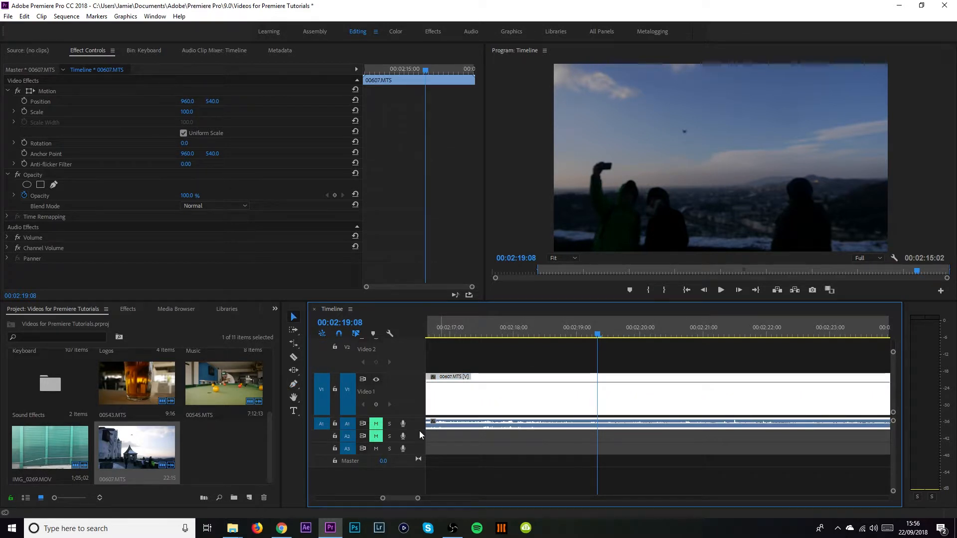
{"action": "left_click_drag", "start_coordinate": [417, 429], "coordinate": [417, 444]}
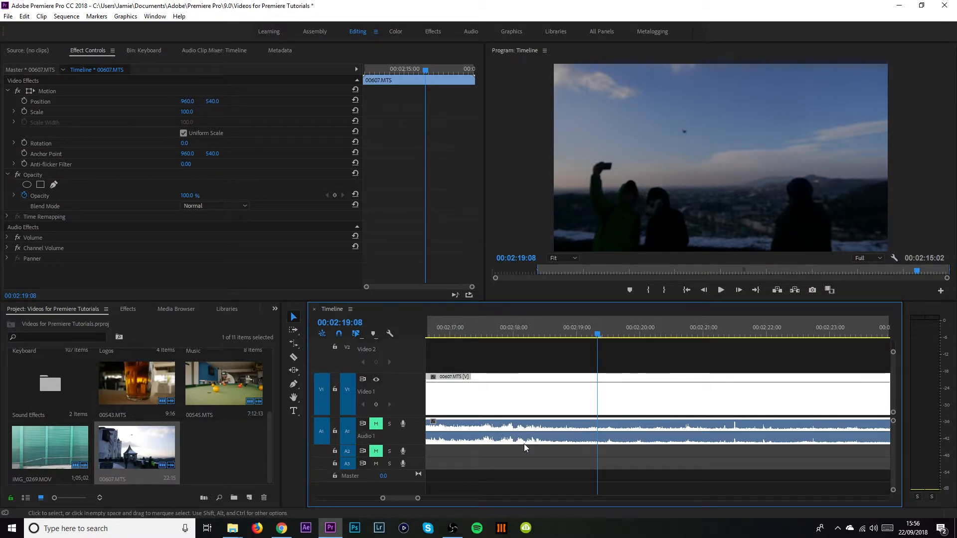
{"action": "scroll", "coordinate": [515, 414], "scroll_direction": "up", "scroll_amount": 5}
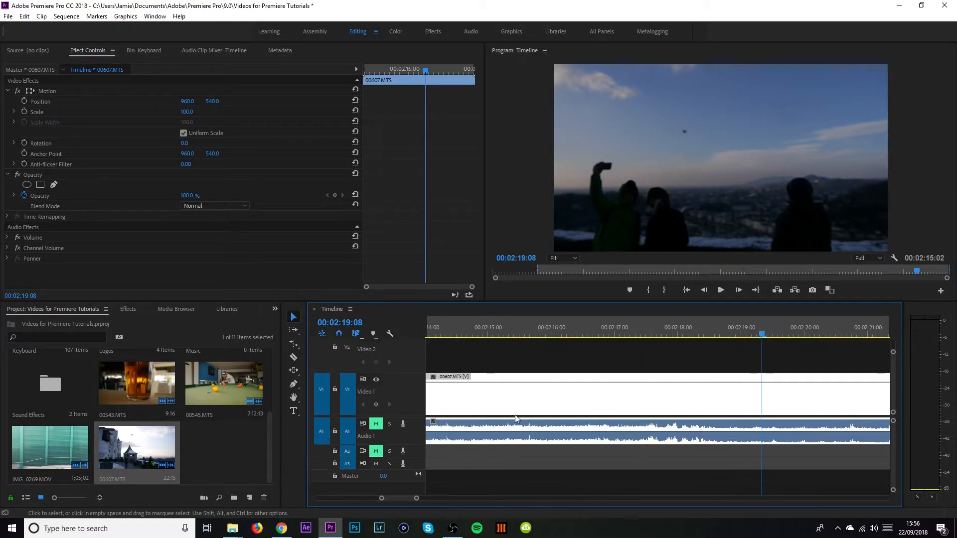
{"action": "left_click_drag", "start_coordinate": [415, 499], "coordinate": [421, 499]}
{"action": "scroll", "coordinate": [599, 420], "scroll_direction": "down", "scroll_amount": 3}
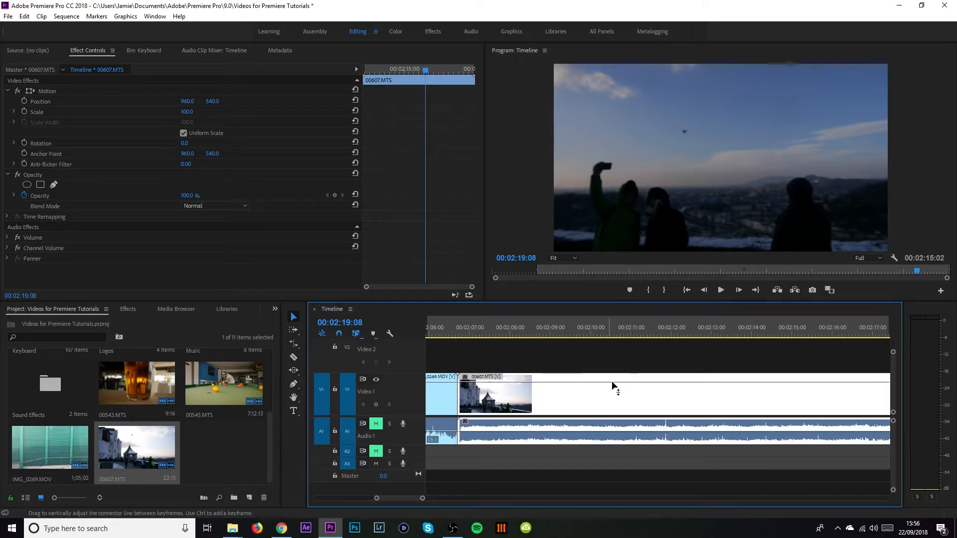
{"action": "scroll", "coordinate": [497, 428], "scroll_direction": "down", "scroll_amount": 8}
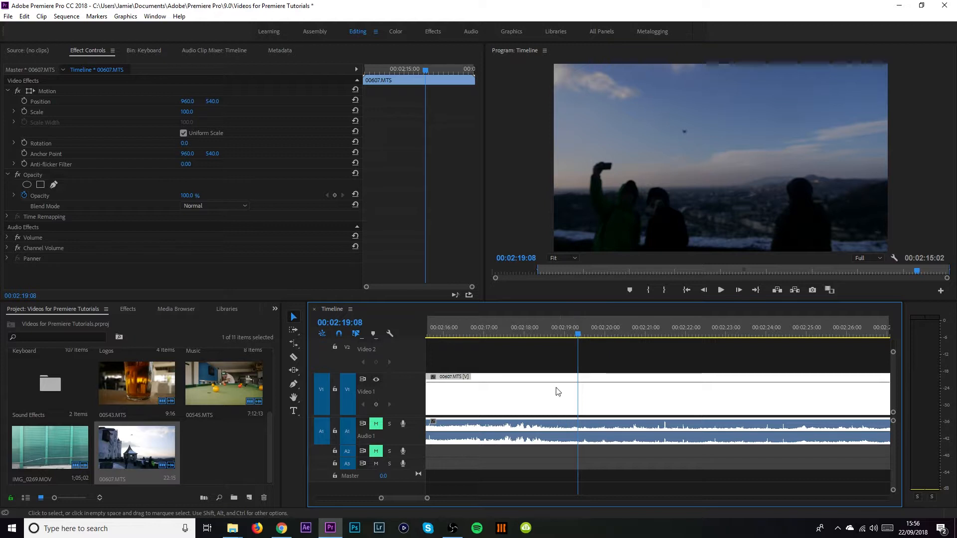
- Add four opacity keyframes to 00607.MTS with the Pen tool, spread between about 00:02:18 and 00:02:25
{"action": "key", "text": "p"}
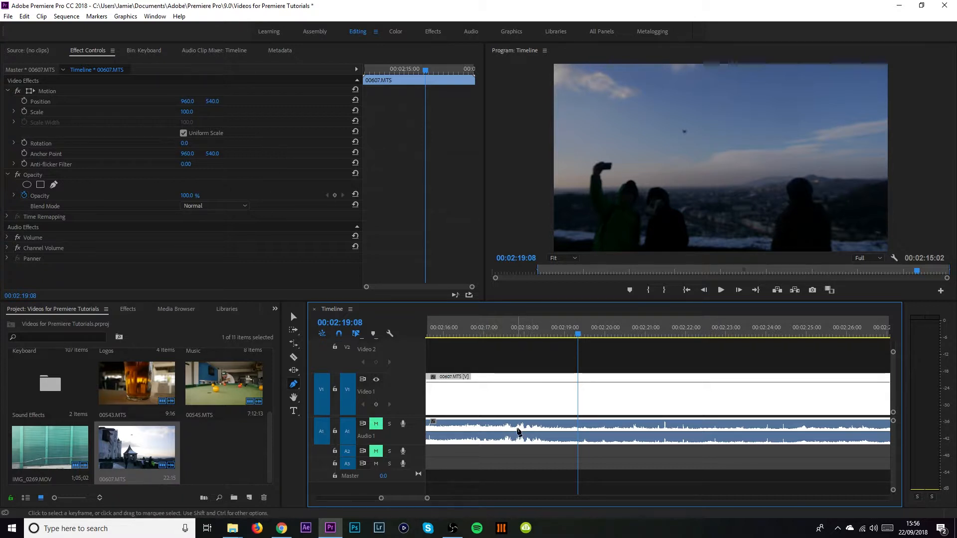
{"action": "left_click", "coordinate": [522, 382]}
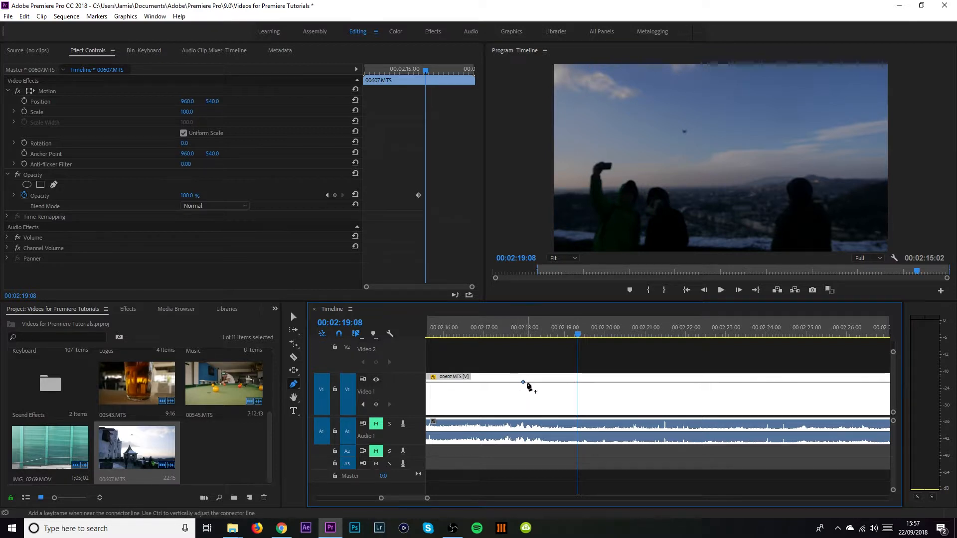
{"action": "left_click", "coordinate": [638, 382]}
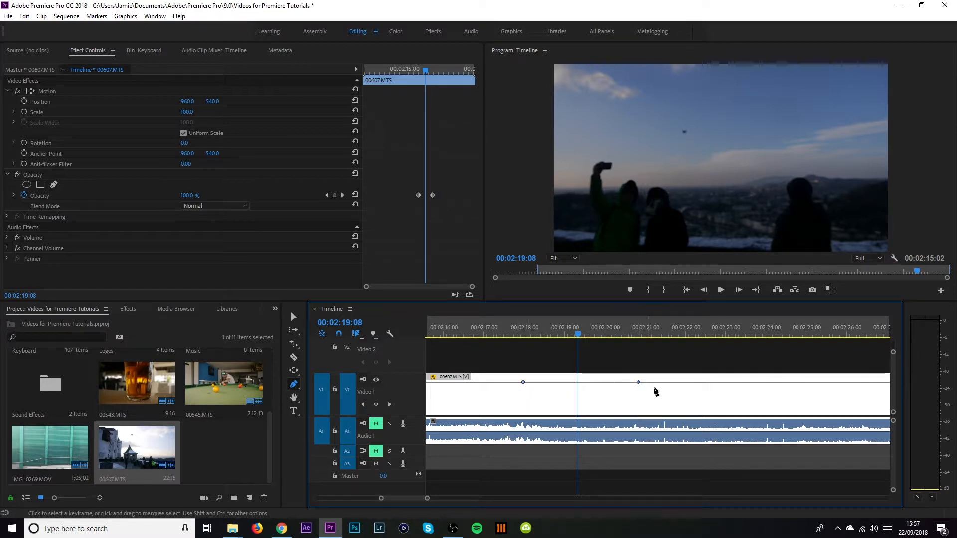
{"action": "left_click", "coordinate": [797, 382]}
- Add three volume keyframes to the audio of 00607.MTS, and check the timeline display settings for showing video and audio keyframes
{"action": "left_click", "coordinate": [547, 433]}
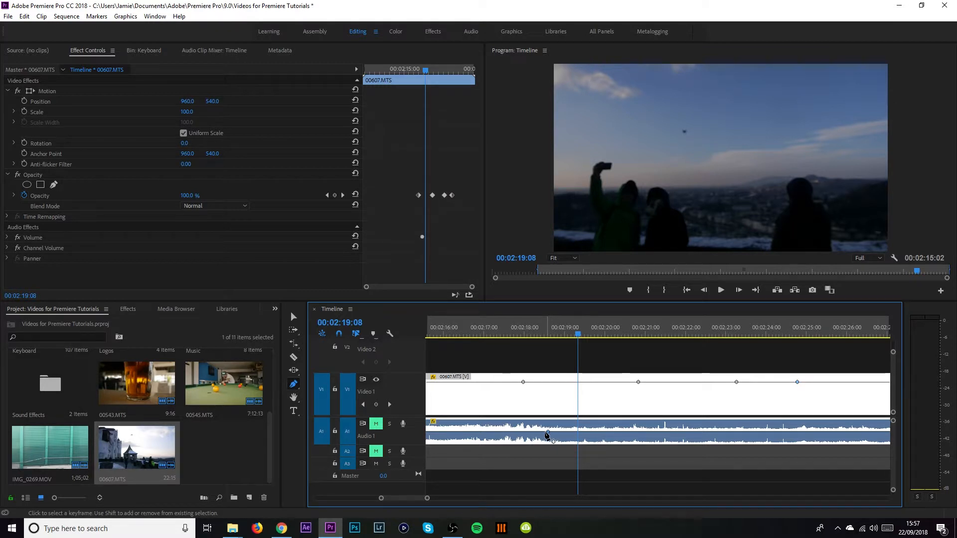
{"action": "left_click", "coordinate": [619, 431]}
{"action": "left_click", "coordinate": [730, 431]}
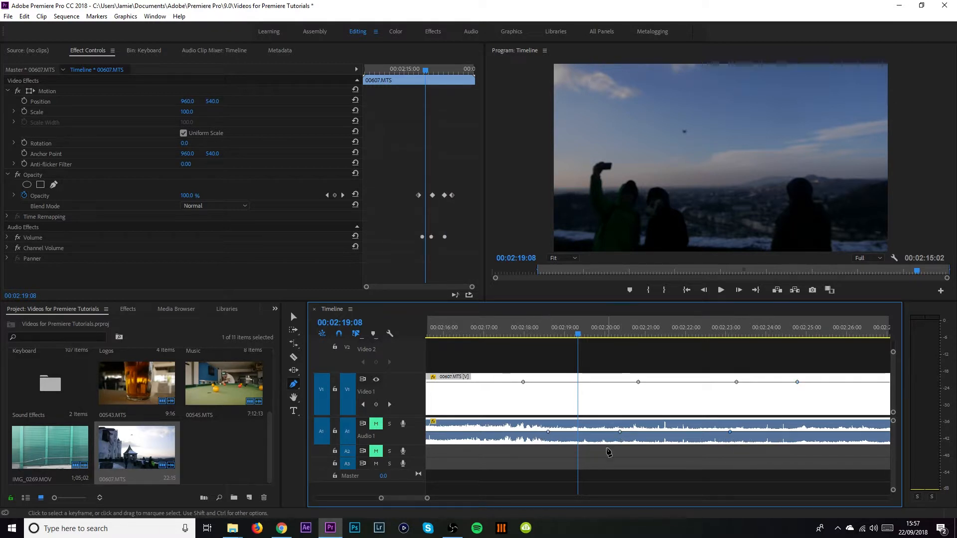
{"action": "left_click", "coordinate": [389, 334]}
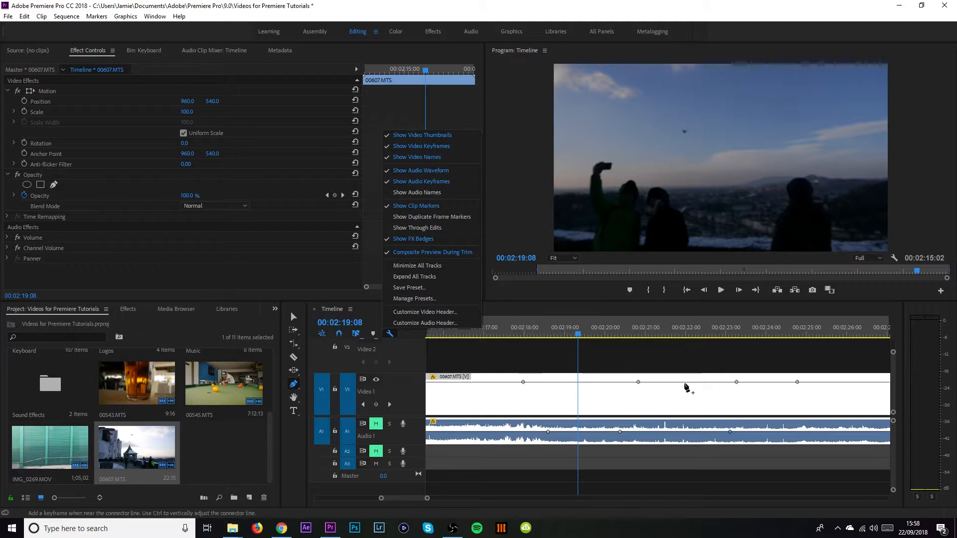
{"action": "left_click", "coordinate": [581, 380]}
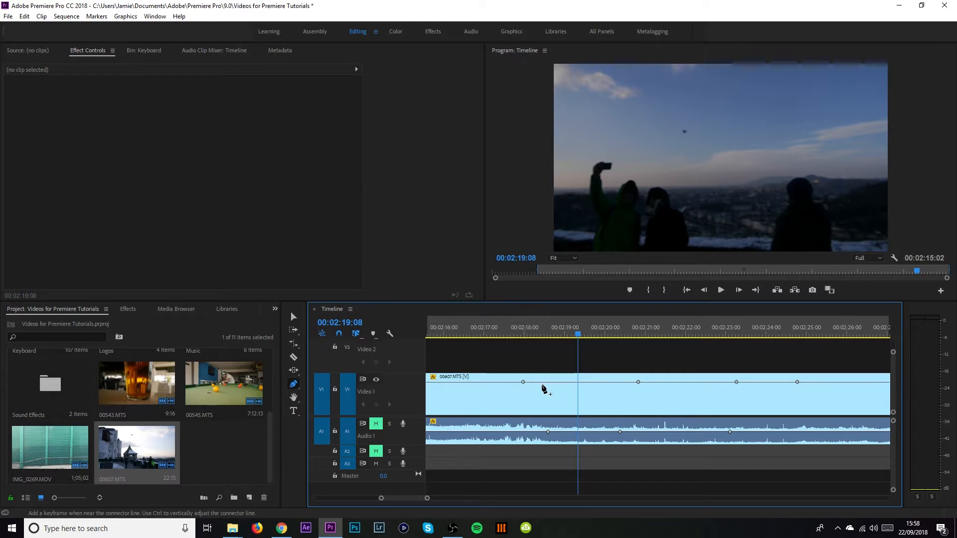
- Add an opacity keyframe near 00:02:19 at the lowest level, lower the first keyframe to match, and play the fade-in up to 00:02:20:20
{"action": "left_click_drag", "start_coordinate": [551, 382], "coordinate": [565, 411]}
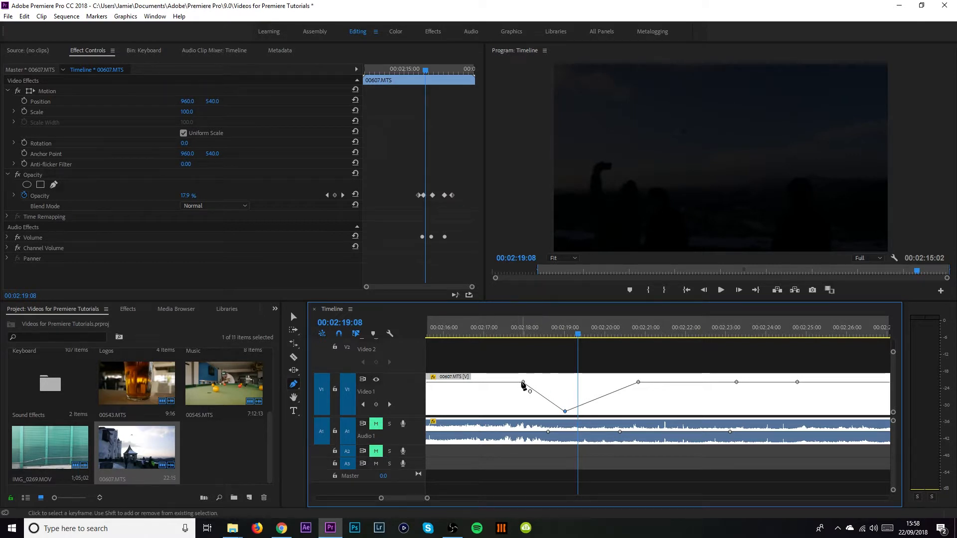
{"action": "left_click_drag", "start_coordinate": [523, 382], "coordinate": [520, 411]}
{"action": "left_click_drag", "start_coordinate": [520, 411], "coordinate": [516, 411]}
{"action": "left_click_drag", "start_coordinate": [576, 337], "coordinate": [506, 337]}
{"action": "key", "text": "space"}
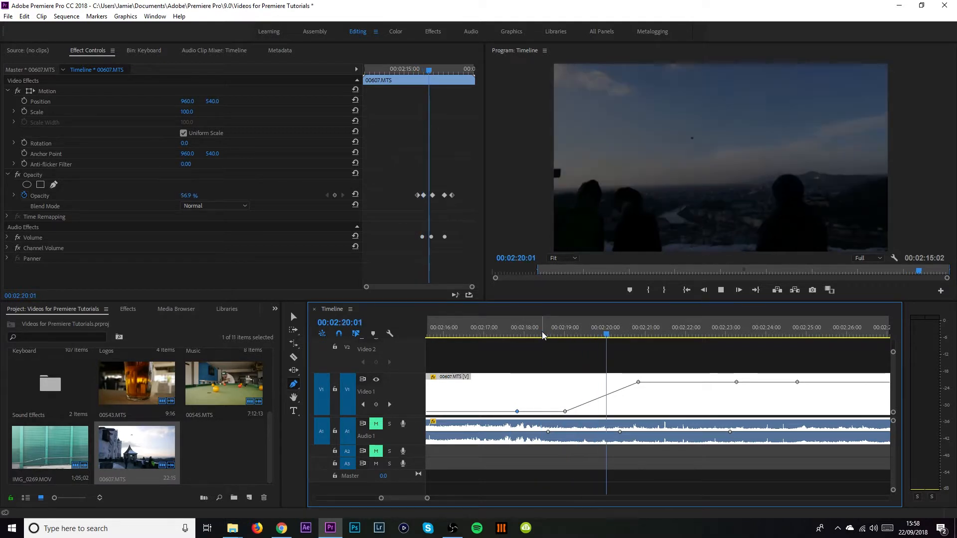
{"action": "key", "text": "space"}
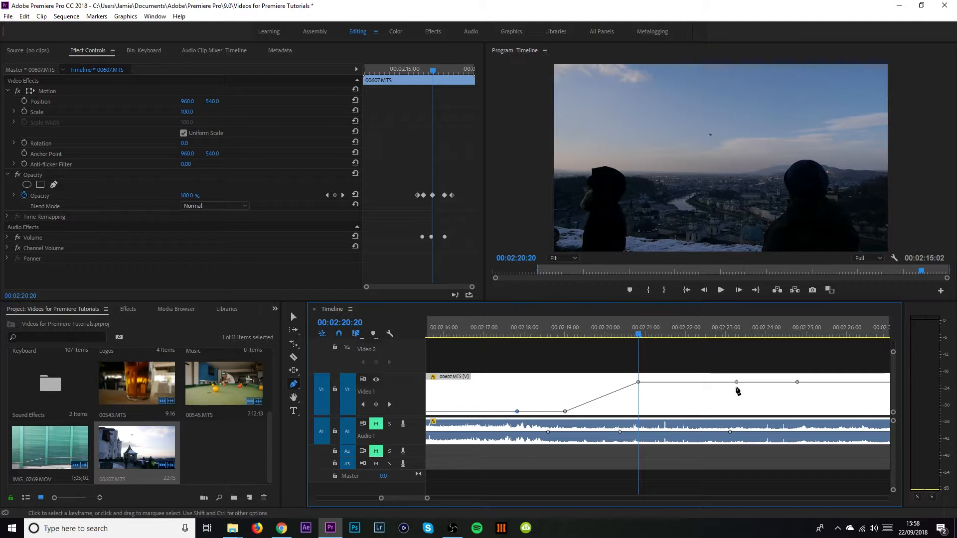
- Lower the opacity keyframe near 00:02:23 about halfway, add one at the lowest level near 00:02:25:15, and play from 00:02:20:09 to 00:02:25:22
{"action": "left_click_drag", "start_coordinate": [736, 382], "coordinate": [736, 400]}
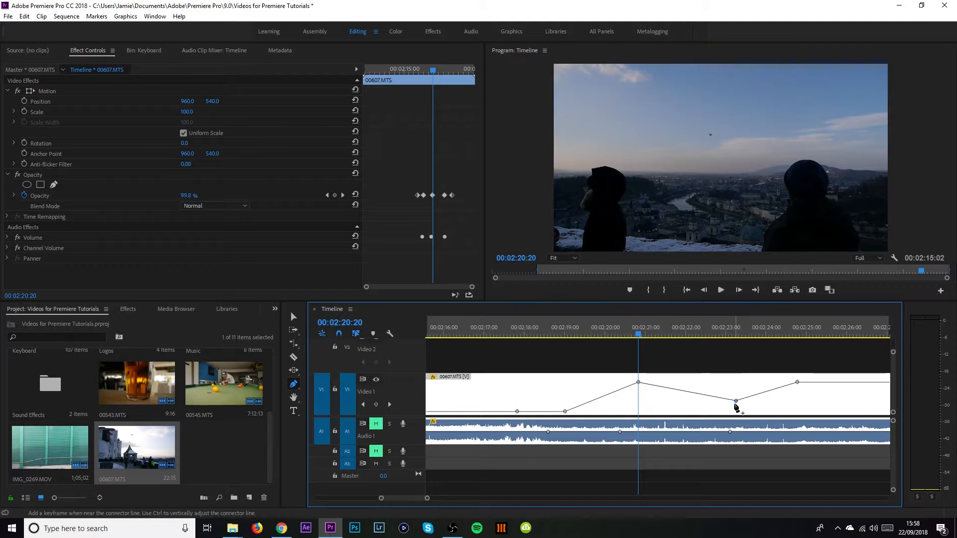
{"action": "left_click_drag", "start_coordinate": [829, 383], "coordinate": [831, 412]}
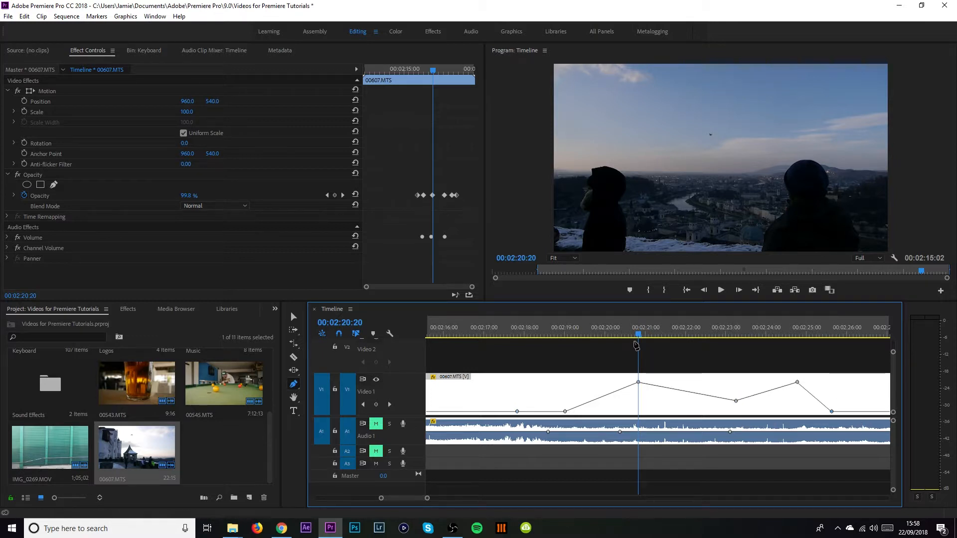
{"action": "left_click", "coordinate": [620, 334]}
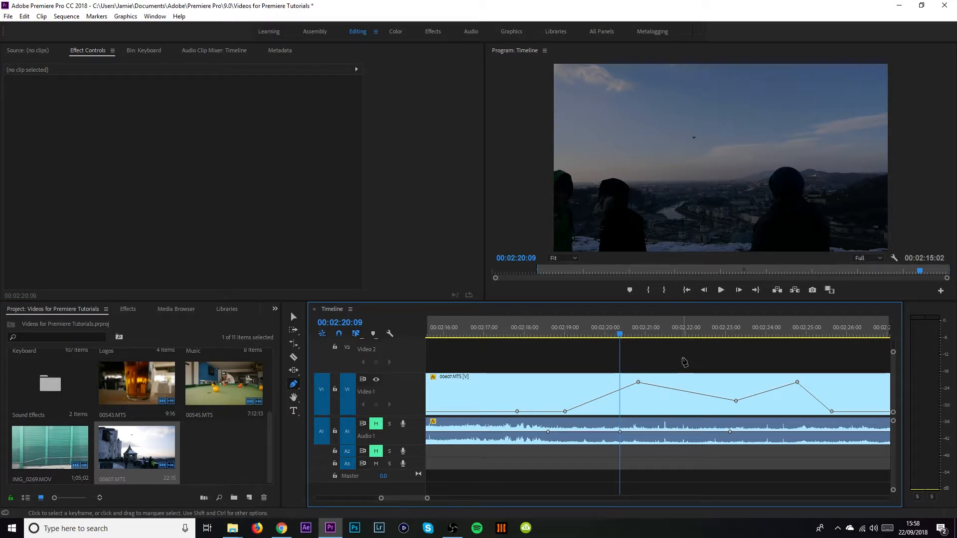
{"action": "key", "text": "space"}
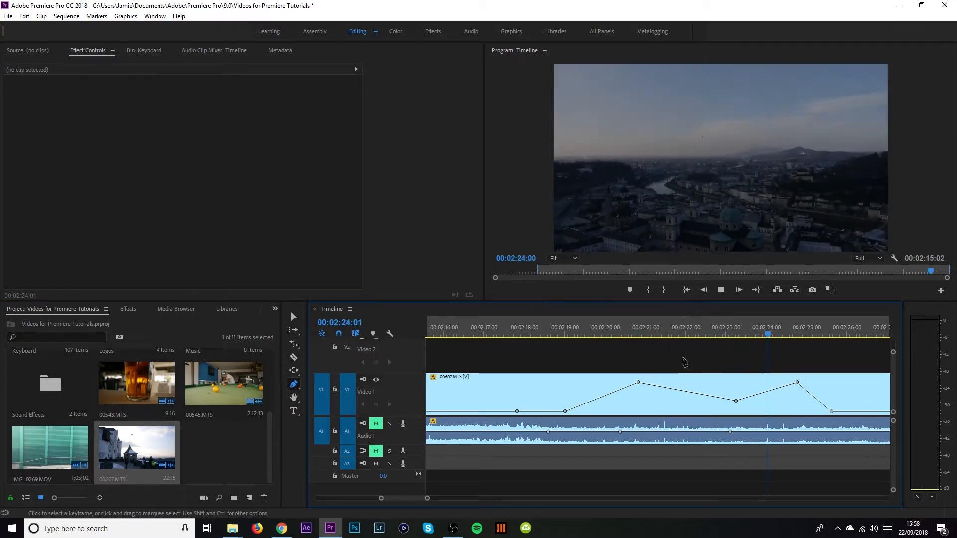
{"action": "key", "text": "space"}
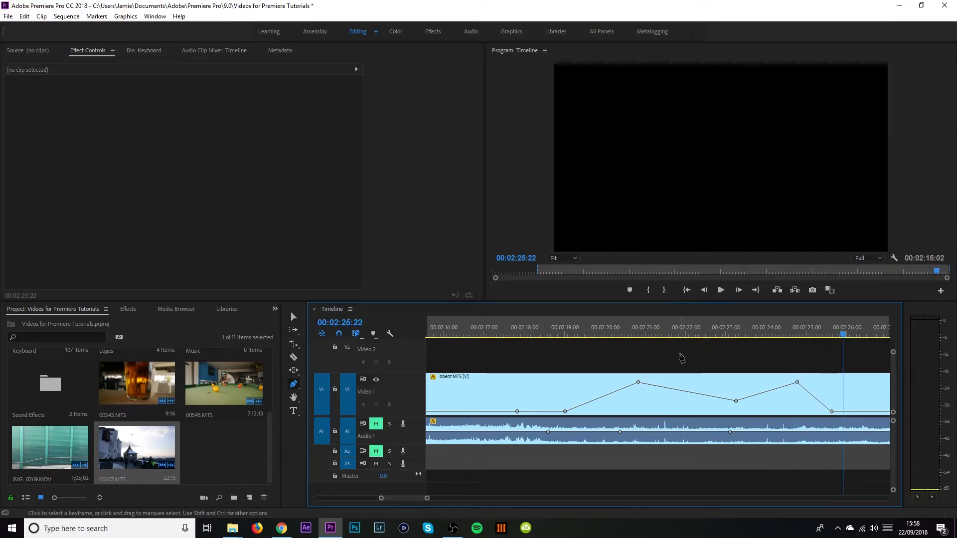
- Undo all the opacity and volume keyframe edits on the 00607.MTS clip
{"action": "key", "text": "ctrl+z"}
{"action": "key", "text": "ctrl+z"}
{"action": "key", "text": "ctrl+z"}
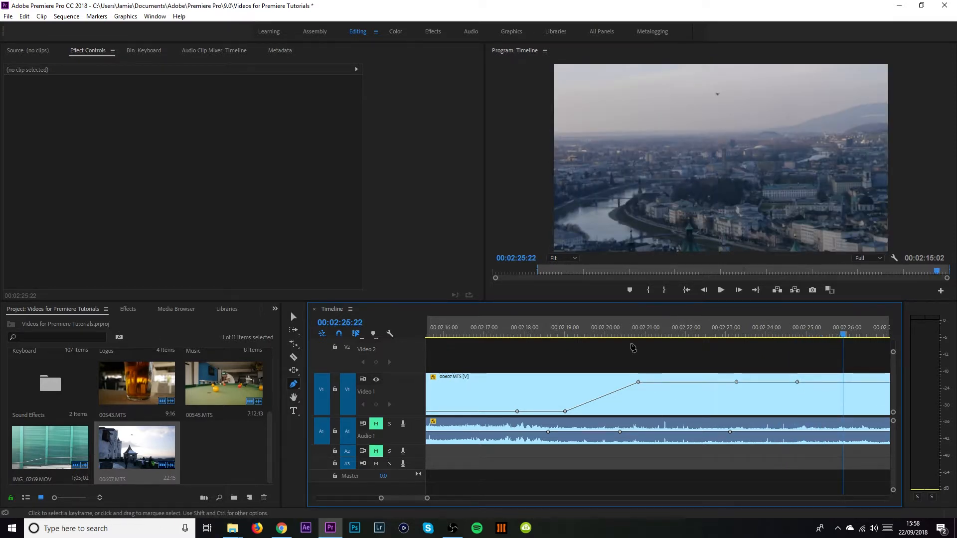
{"action": "key", "text": "ctrl+z"}
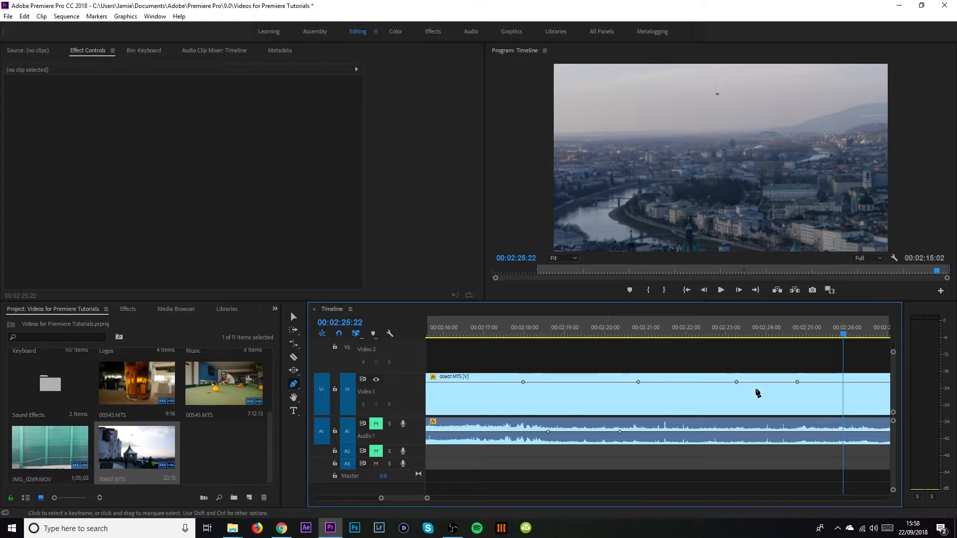
- Add four volume keyframes to the audio of 00607.MTS with the Pen tool, between about 00:02:18 and 00:02:24
{"action": "left_click", "coordinate": [540, 431]}
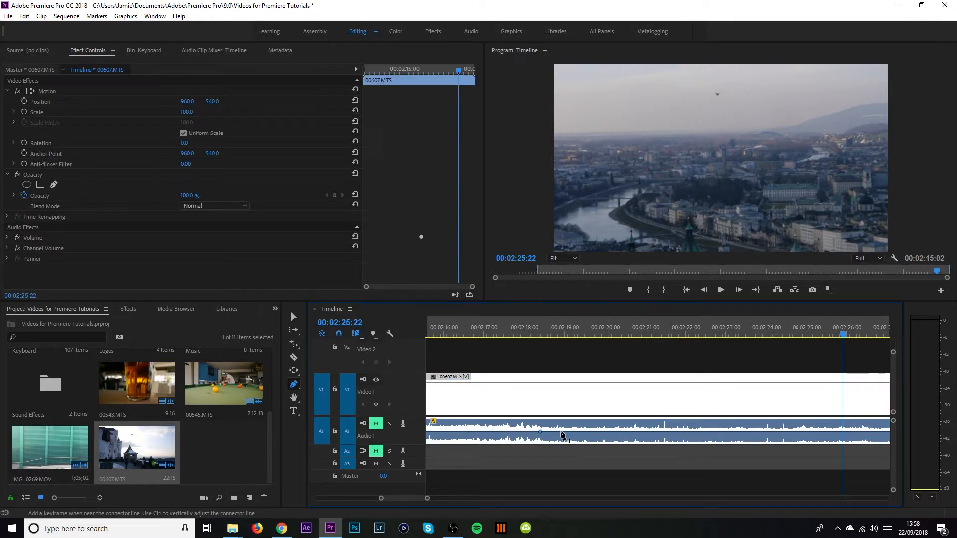
{"action": "left_click", "coordinate": [692, 432]}
{"action": "left_click", "coordinate": [753, 431]}
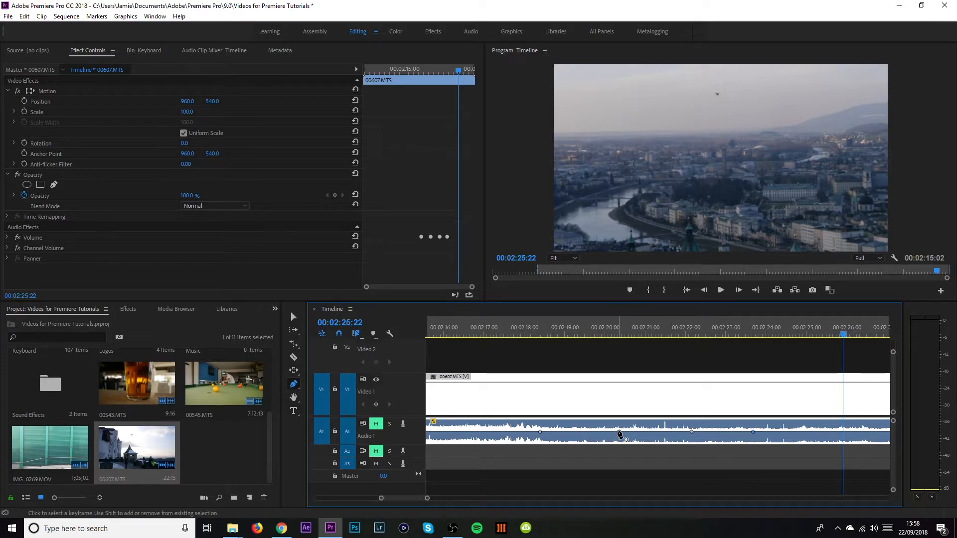
- Lower the second and fourth volume keyframes of 00607.MTS, and raise the first one near the top of the audio track
{"action": "left_click_drag", "start_coordinate": [619, 431], "coordinate": [612, 457]}
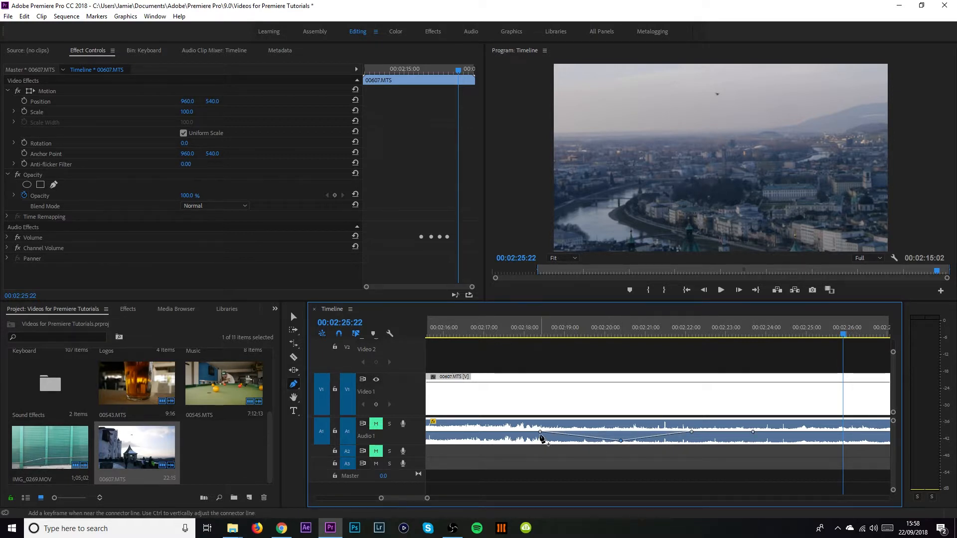
{"action": "left_click_drag", "start_coordinate": [539, 432], "coordinate": [538, 422]}
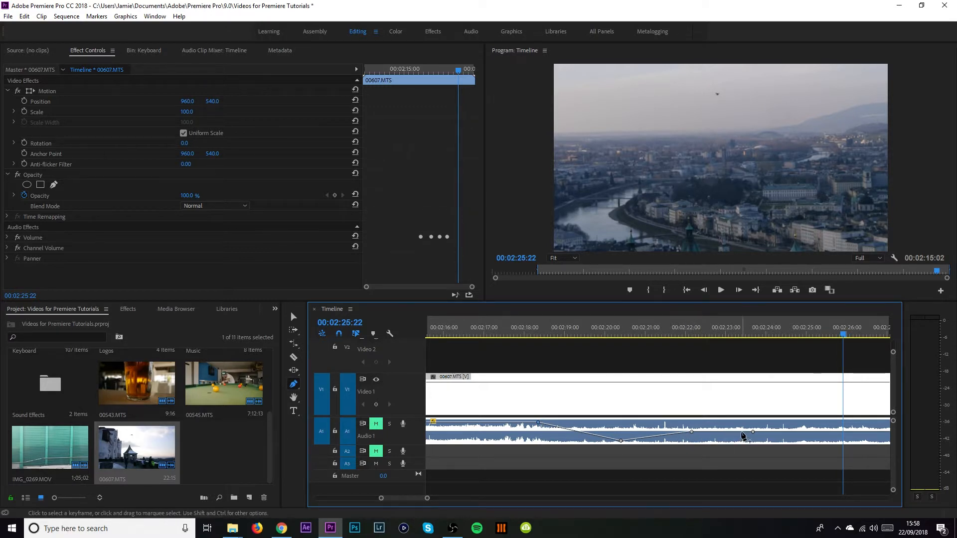
{"action": "left_click_drag", "start_coordinate": [753, 431], "coordinate": [754, 440]}
- Move the playhead to 00:02:17:05, and lower the first volume keyframe of 00607.MTS to slightly below the original level
{"action": "scroll", "coordinate": [692, 441], "scroll_direction": "up", "scroll_amount": 3}
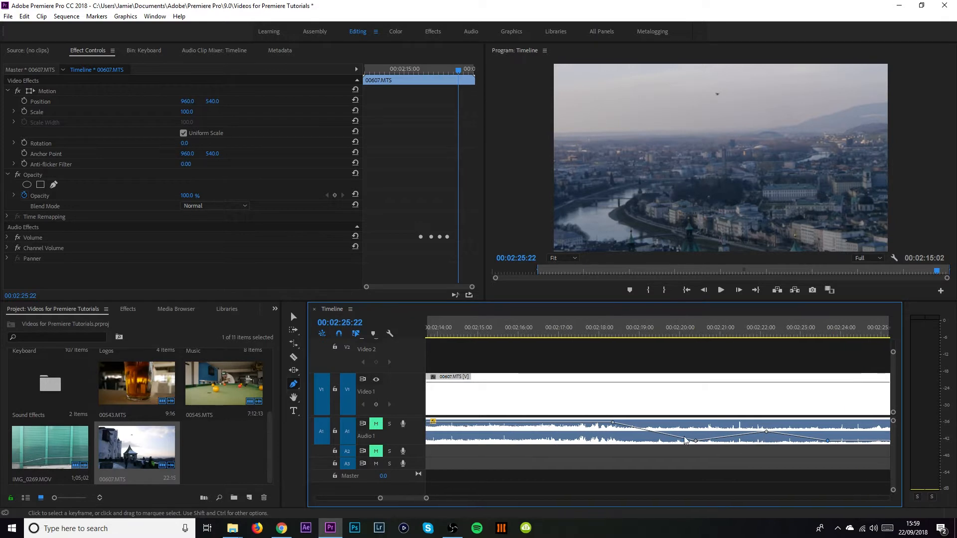
{"action": "left_click", "coordinate": [566, 333]}
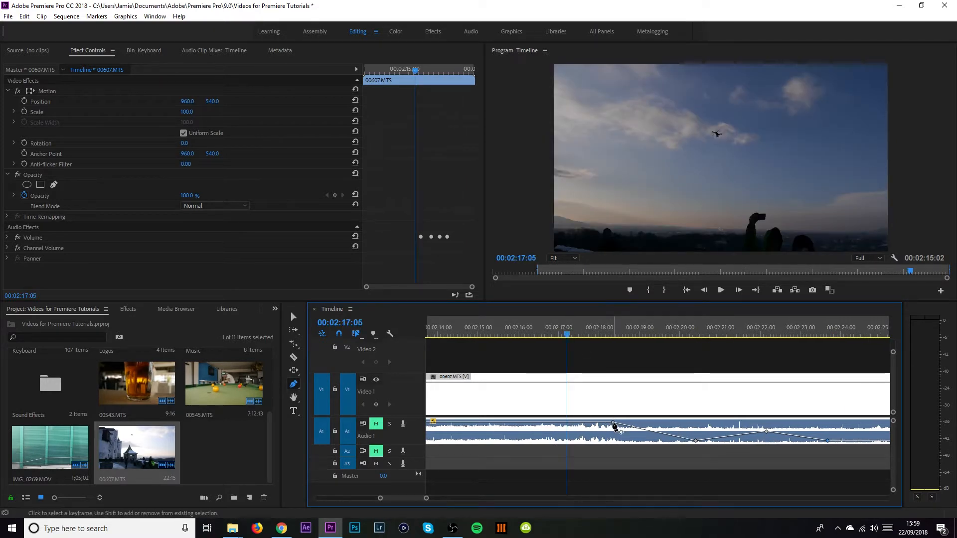
{"action": "left_click_drag", "start_coordinate": [612, 424], "coordinate": [609, 437]}
{"action": "scroll", "coordinate": [604, 435], "scroll_direction": "down", "scroll_amount": 3}
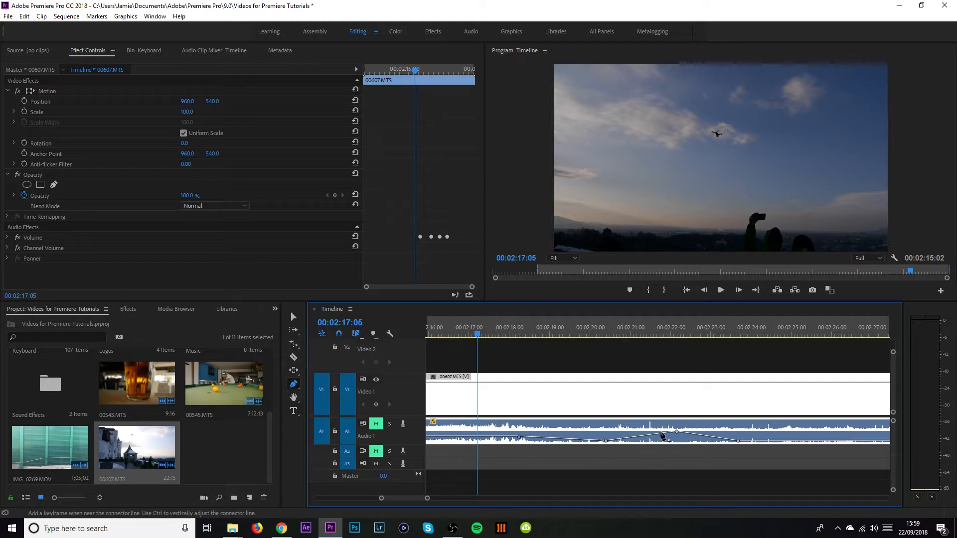
- Undo all the volume keyframe edits on the 00607.MTS clip
{"action": "key", "text": "ctrl+z"}
{"action": "key", "text": "ctrl+z"}
{"action": "key", "text": "ctrl+z"}
{"action": "key", "text": "ctrl+z"}
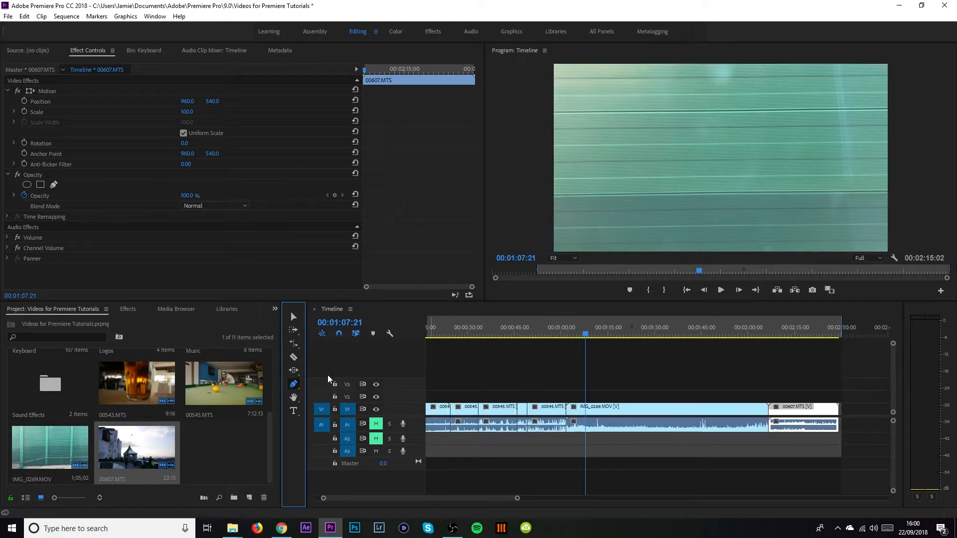
- Draw a wide rectangle over the centre of the frame at 00:01:07:21 with the Rectangle tool
{"action": "left_click", "coordinate": [293, 386]}
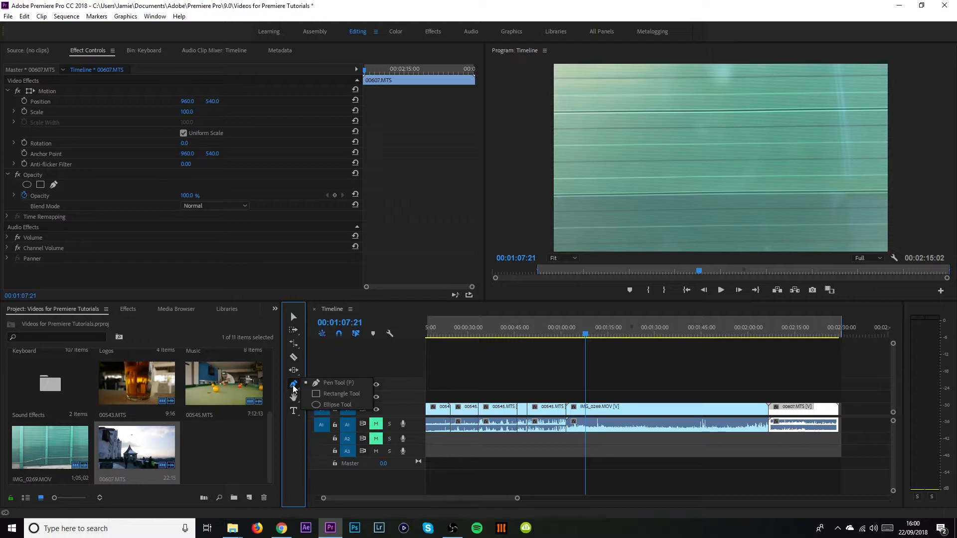
{"action": "left_click", "coordinate": [335, 394]}
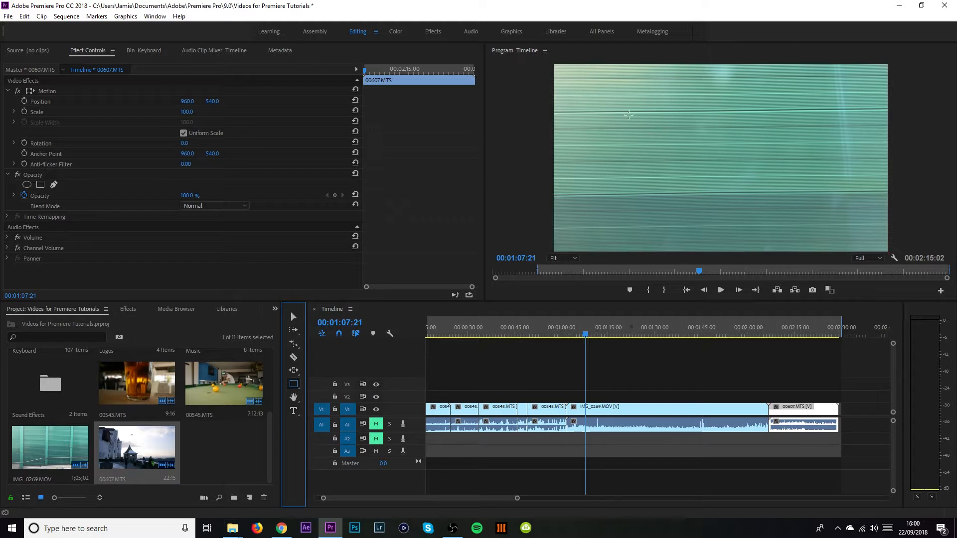
{"action": "mouse_move", "coordinate": [628, 115]}
{"action": "left_mouse_down"}
{"action": "mouse_move", "coordinate": [698, 157]}
{"action": "mouse_move", "coordinate": [818, 199]}
{"action": "left_mouse_up"}
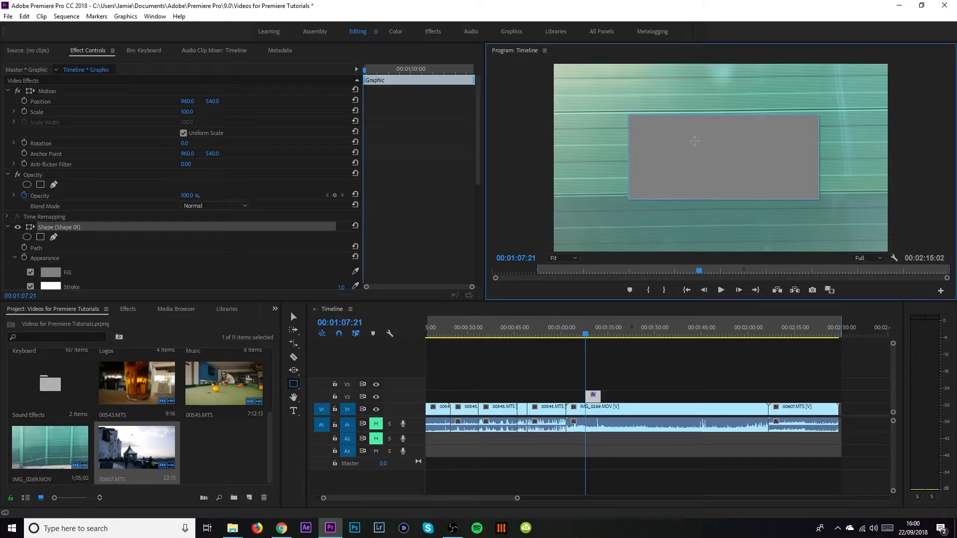
- Turn off the rectangle's fill and shadow, and set its stroke colour to red FF0000
{"action": "scroll", "coordinate": [42, 246], "scroll_direction": "down", "scroll_amount": 1}
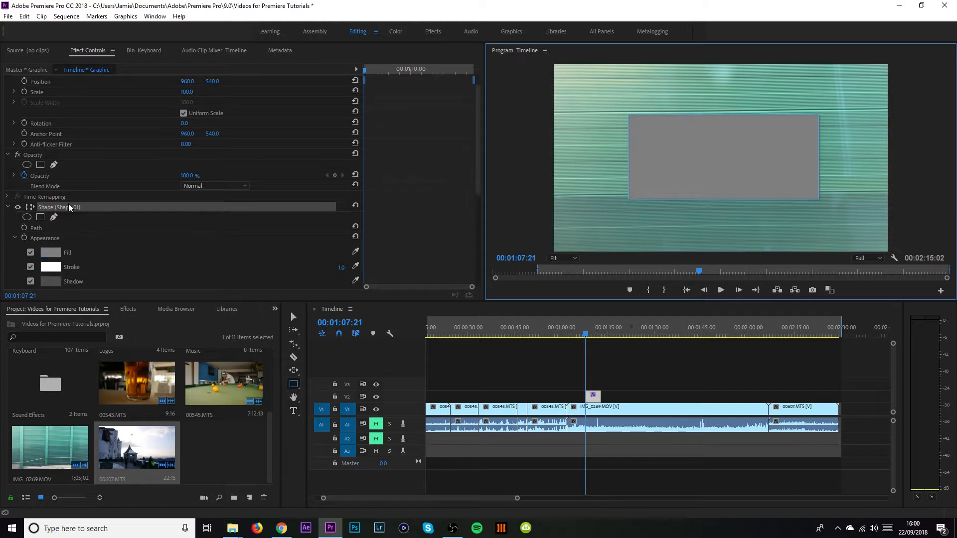
{"action": "left_click", "coordinate": [30, 252]}
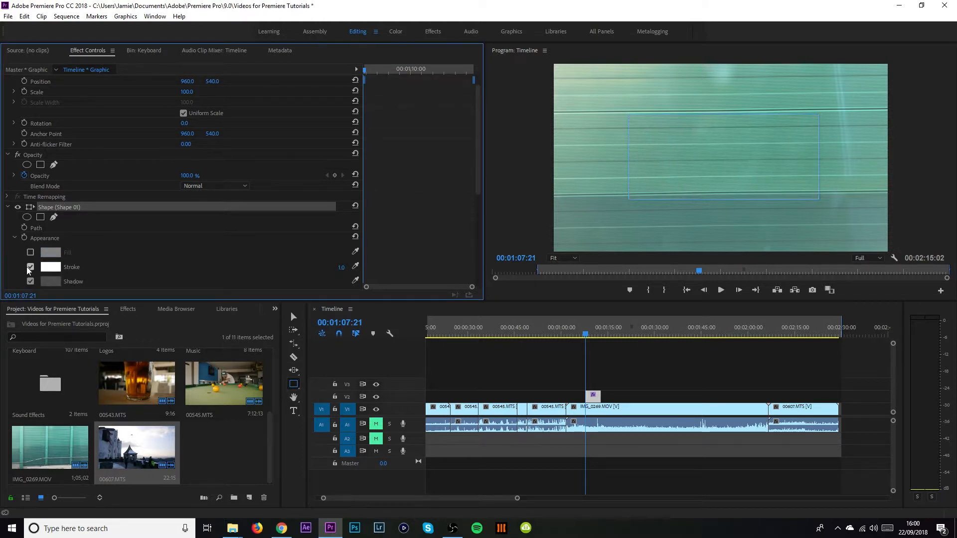
{"action": "left_click", "coordinate": [31, 281]}
{"action": "left_click", "coordinate": [52, 267]}
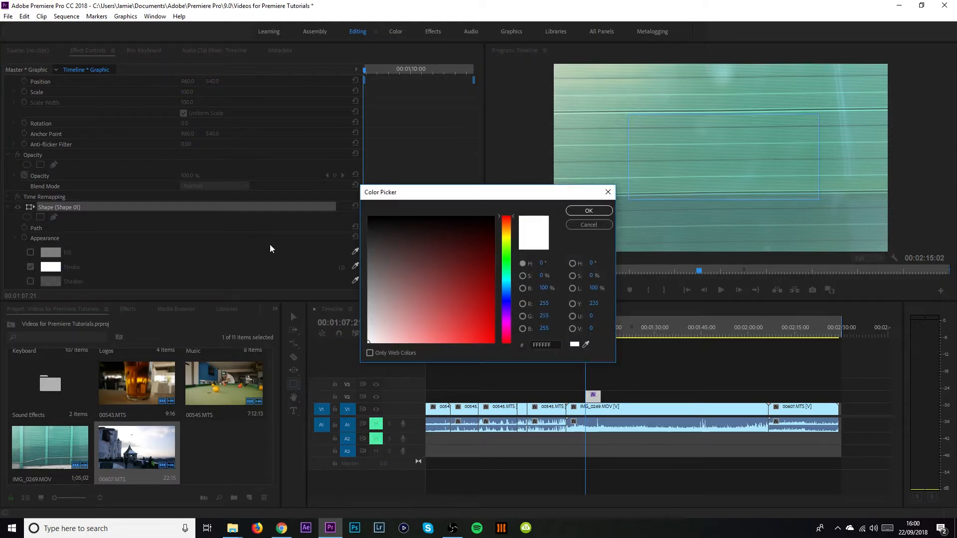
{"action": "left_click_drag", "start_coordinate": [397, 263], "coordinate": [557, 361]}
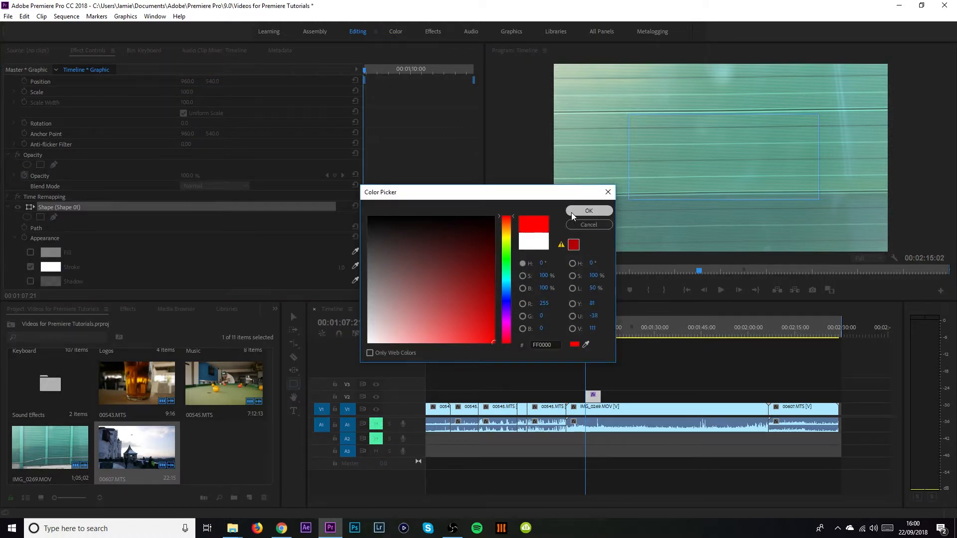
{"action": "left_click", "coordinate": [588, 210]}
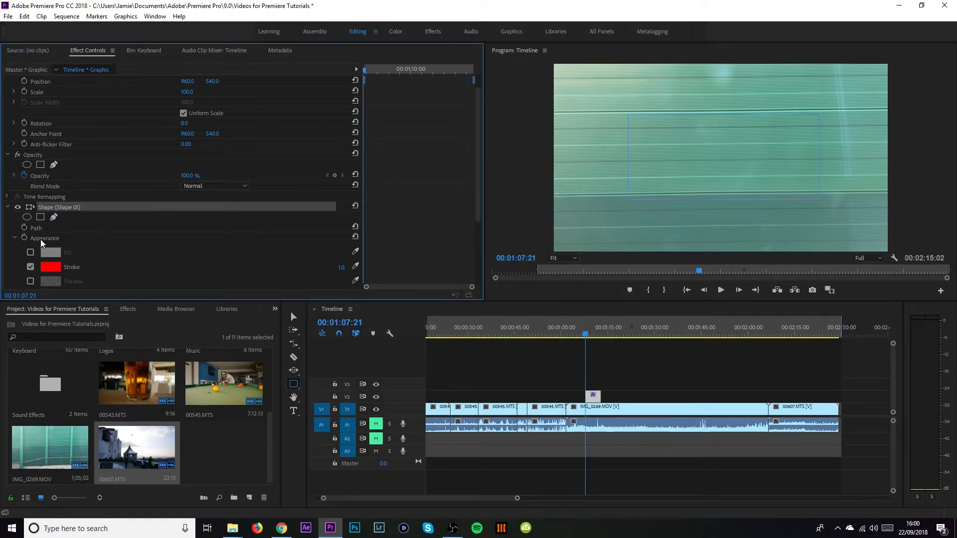
- Look through the rectangle's transform settings and delete the shape from the graphic
{"action": "scroll", "coordinate": [70, 243], "scroll_direction": "down", "scroll_amount": 3}
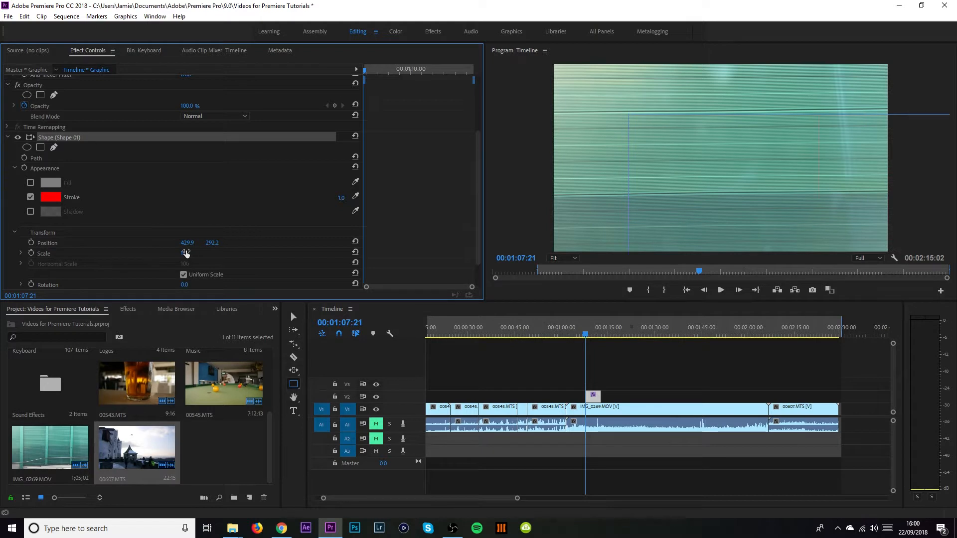
{"action": "scroll", "coordinate": [164, 269], "scroll_direction": "down", "scroll_amount": 2}
{"action": "scroll", "coordinate": [160, 269], "scroll_direction": "up", "scroll_amount": 3}
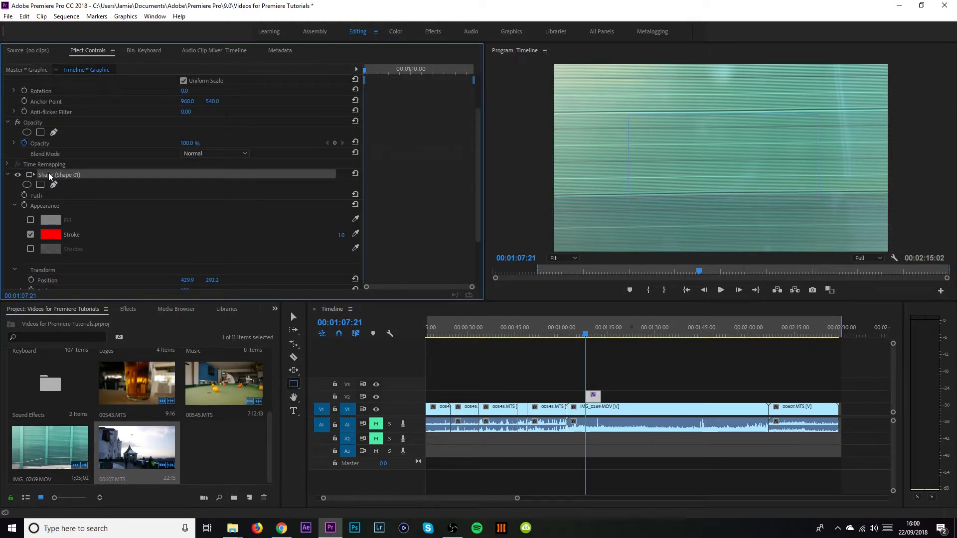
{"action": "key", "text": "Delete"}
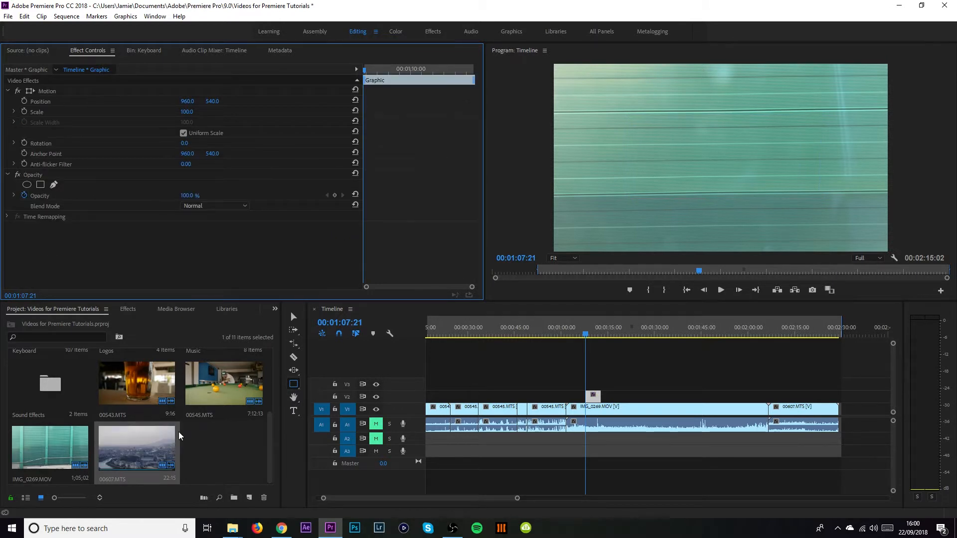
- Draw a wide ellipse across the frame at 00:01:07:21 with the Ellipse tool
{"action": "left_click", "coordinate": [294, 383]}
{"action": "left_click", "coordinate": [325, 405]}
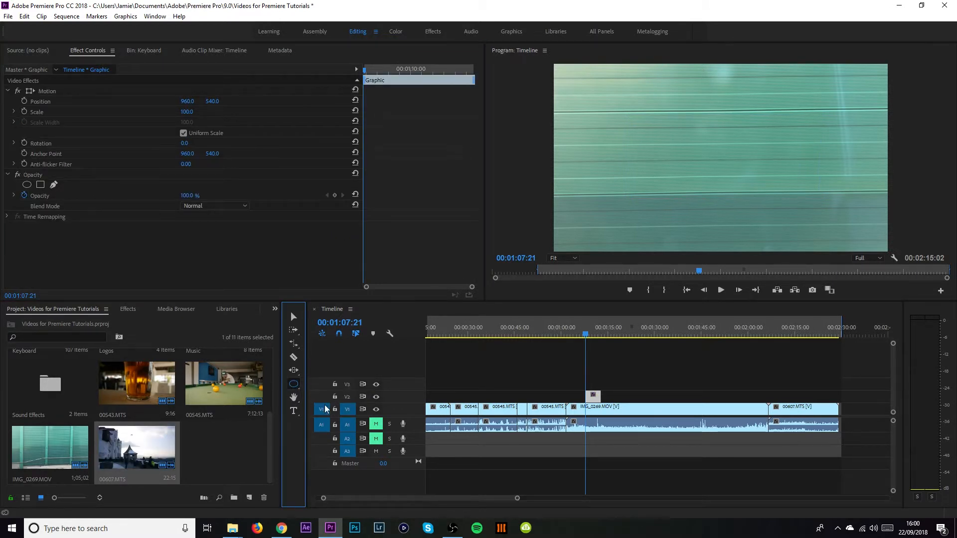
{"action": "left_click_drag", "start_coordinate": [577, 106], "coordinate": [632, 160]}
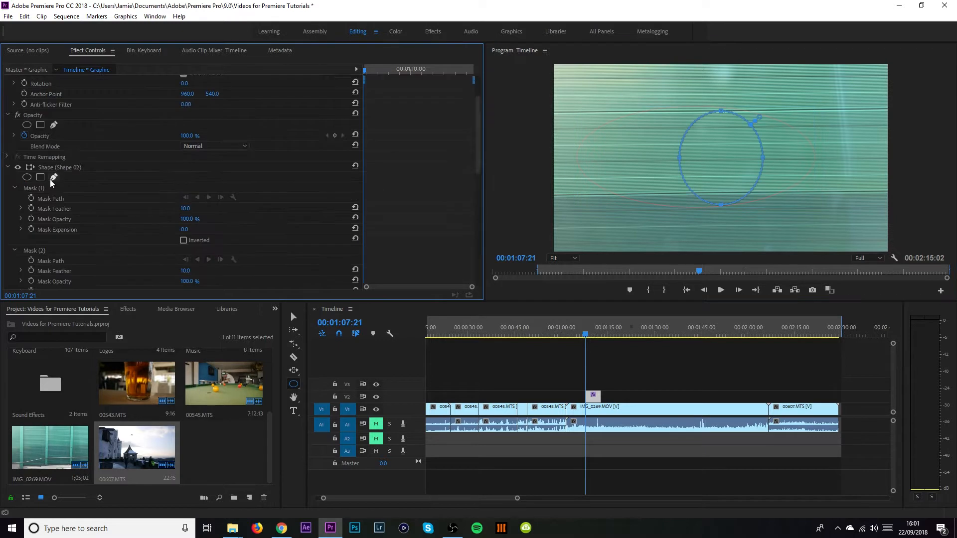
- Look through the ellipse's mask settings and delete the shape from the graphic
{"action": "scroll", "coordinate": [58, 177], "scroll_direction": "down", "scroll_amount": 5}
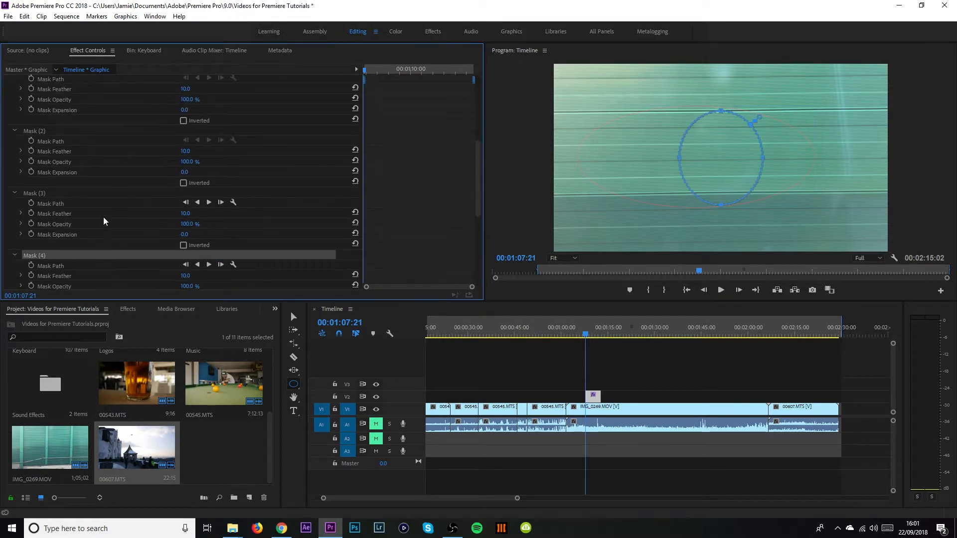
{"action": "scroll", "coordinate": [103, 219], "scroll_direction": "up", "scroll_amount": 5}
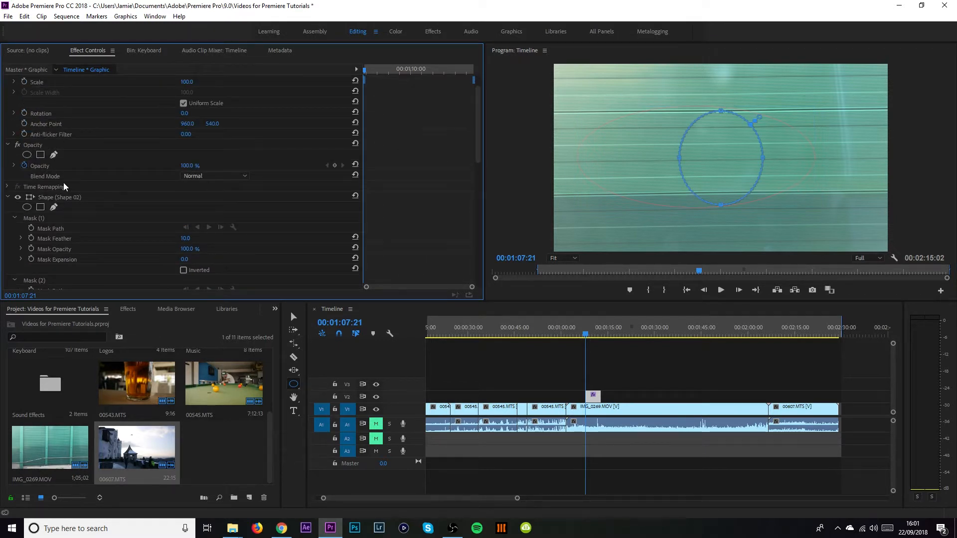
{"action": "left_click", "coordinate": [59, 144]}
{"action": "left_click", "coordinate": [53, 187]}
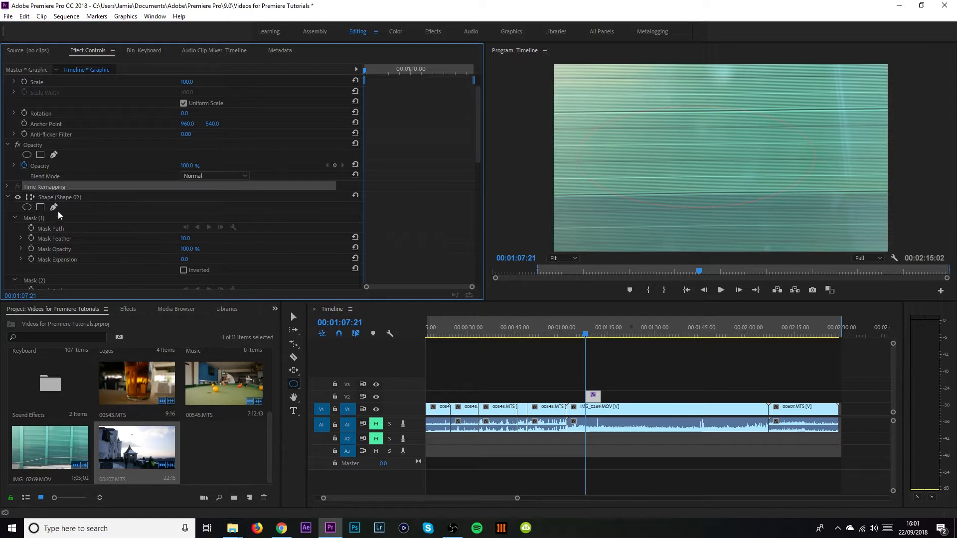
{"action": "left_click", "coordinate": [58, 199]}
{"action": "key", "text": "Delete"}
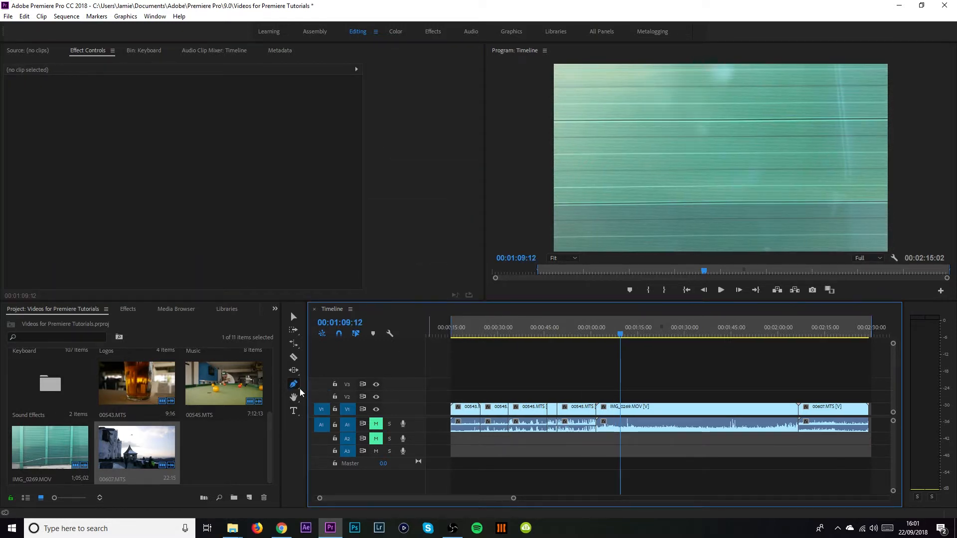
- Pan the timeline with the Hand tool until the view lies in the empty area past the sequence's end
{"action": "left_click", "coordinate": [294, 397]}
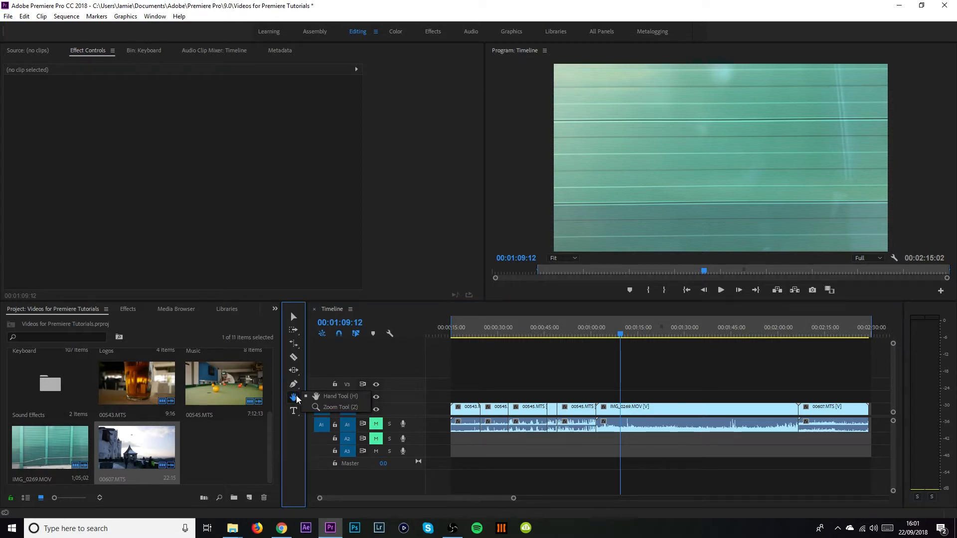
{"action": "left_click", "coordinate": [320, 399]}
{"action": "left_click_drag", "start_coordinate": [656, 382], "coordinate": [611, 382]}
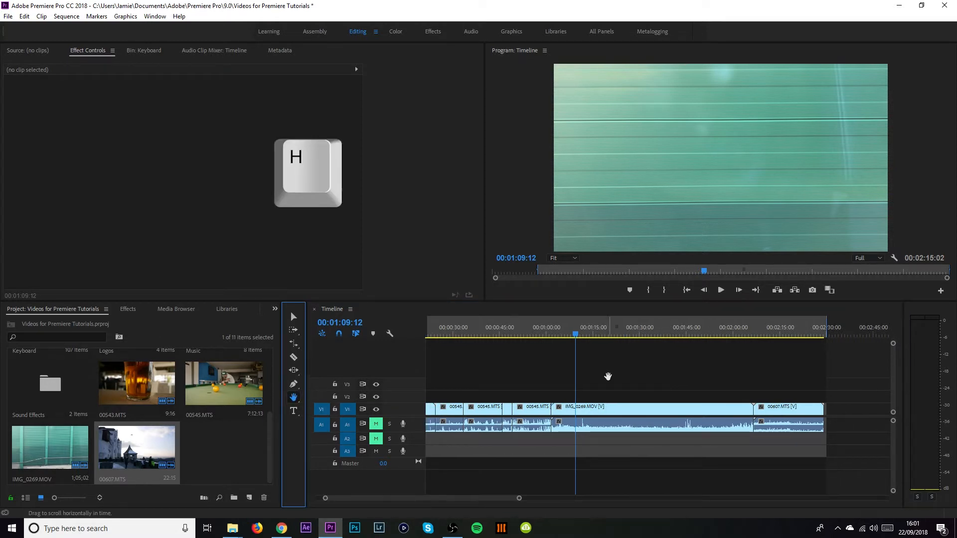
{"action": "left_click_drag", "start_coordinate": [519, 498], "coordinate": [498, 497]}
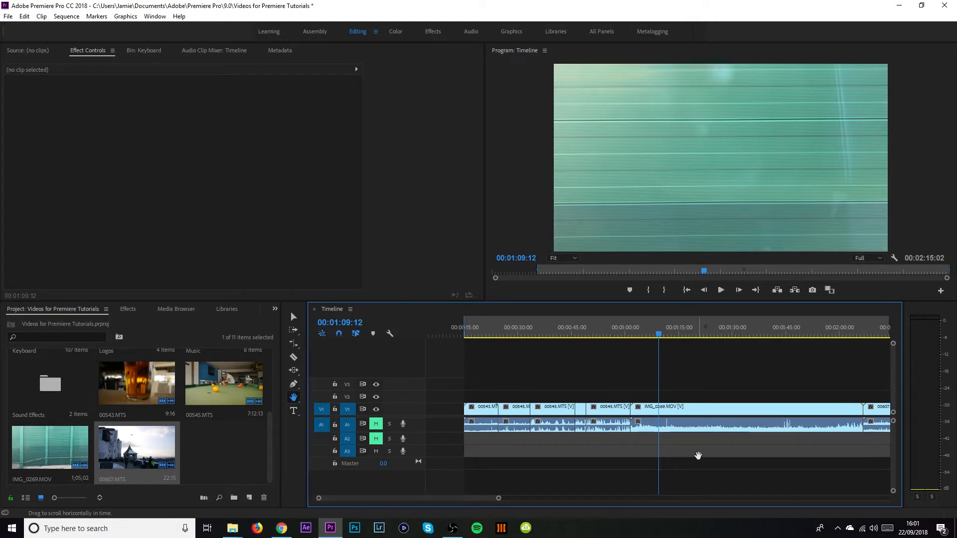
{"action": "left_click_drag", "start_coordinate": [694, 444], "coordinate": [503, 448]}
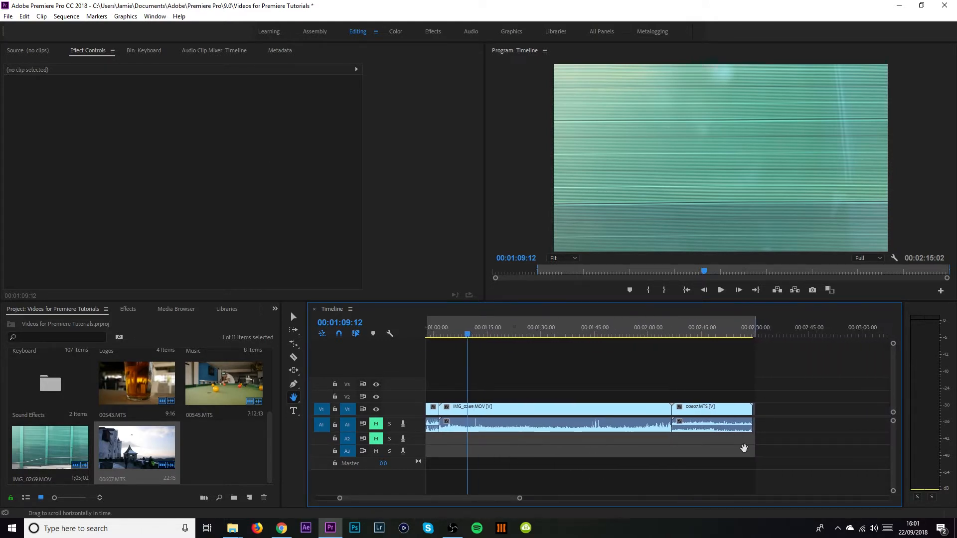
{"action": "left_click_drag", "start_coordinate": [743, 448], "coordinate": [570, 451]}
{"action": "left_click_drag", "start_coordinate": [794, 433], "coordinate": [617, 433]}
{"action": "left_click_drag", "start_coordinate": [712, 432], "coordinate": [632, 433]}
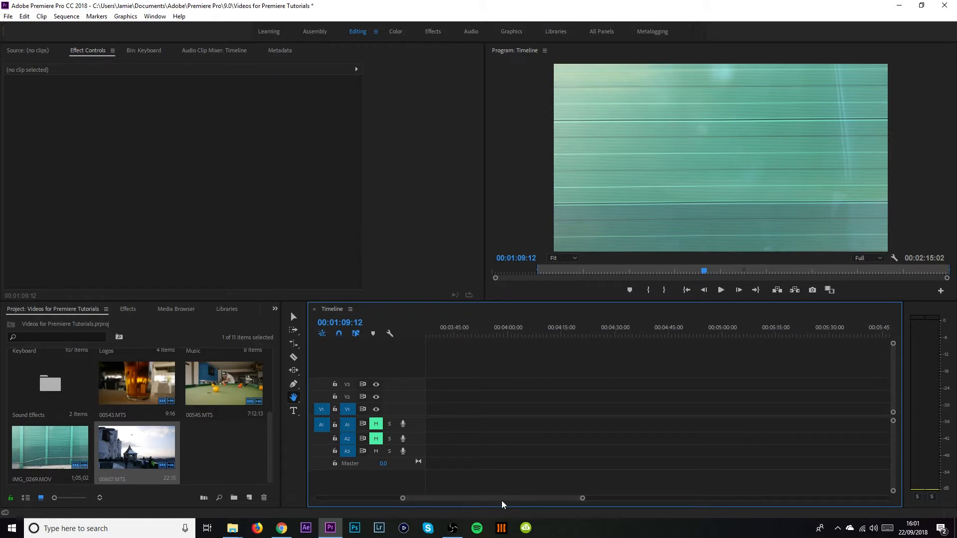
- Bring the clips back into view and pan back and forth across the sequence with the Hand tool
{"action": "left_click_drag", "start_coordinate": [501, 498], "coordinate": [414, 496]}
{"action": "left_click_drag", "start_coordinate": [655, 394], "coordinate": [498, 395]}
{"action": "left_click_drag", "start_coordinate": [662, 377], "coordinate": [502, 378]}
{"action": "left_click_drag", "start_coordinate": [707, 392], "coordinate": [951, 393]}
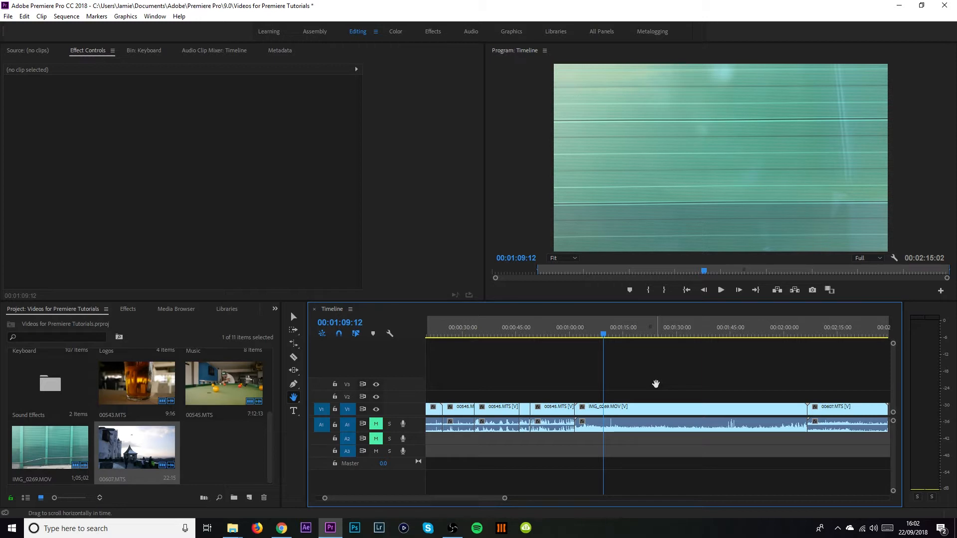
- Zoom the timeline in and out repeatedly around the playhead at 00:01:09:12, finishing with the whole sequence in view
{"action": "key", "text": "minus"}
{"action": "key", "text": "minus"}
{"action": "key", "text": "minus"}
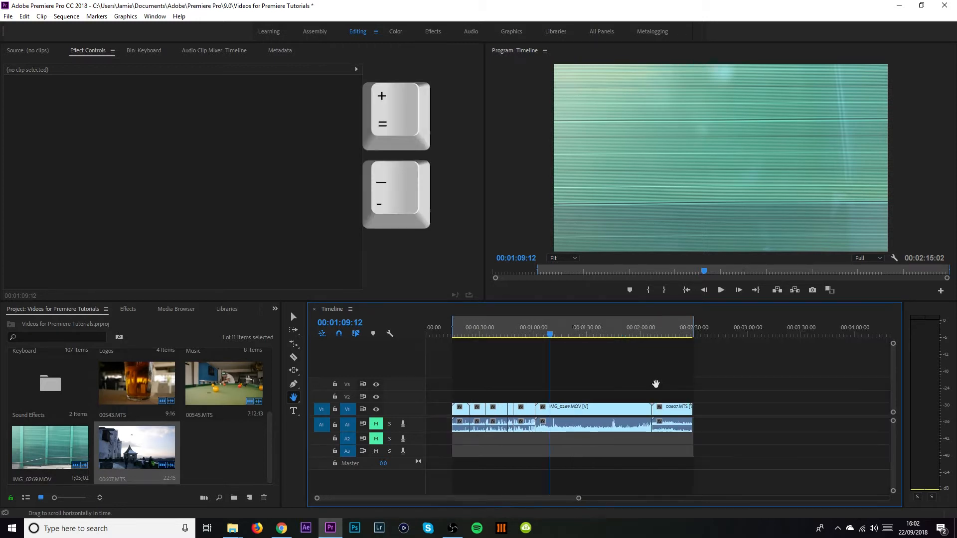
{"action": "key", "text": "equal"}
{"action": "key", "text": "equal"}
{"action": "key", "text": "equal"}
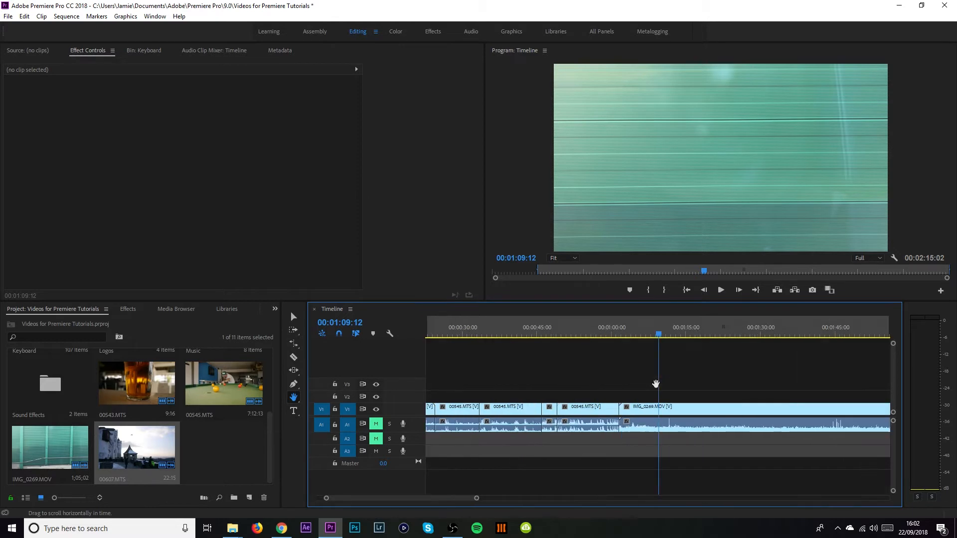
{"action": "key", "text": "equal"}
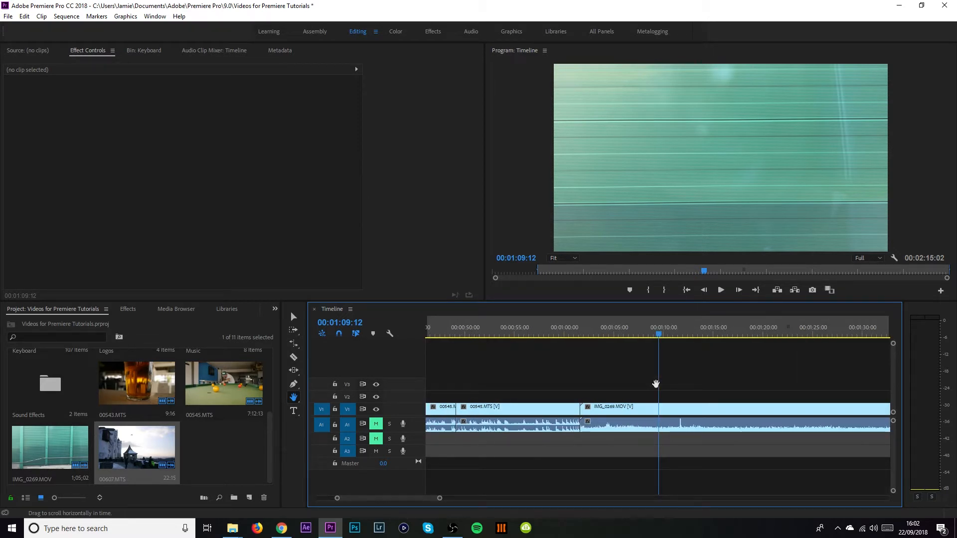
{"action": "key", "text": "minus"}
{"action": "key", "text": "minus"}
{"action": "key", "text": "minus"}
{"action": "key", "text": "minus"}
{"action": "key", "text": "equal"}
{"action": "key", "text": "equal"}
{"action": "key", "text": "equal"}
{"action": "key", "text": "equal"}
{"action": "key", "text": "equal"}
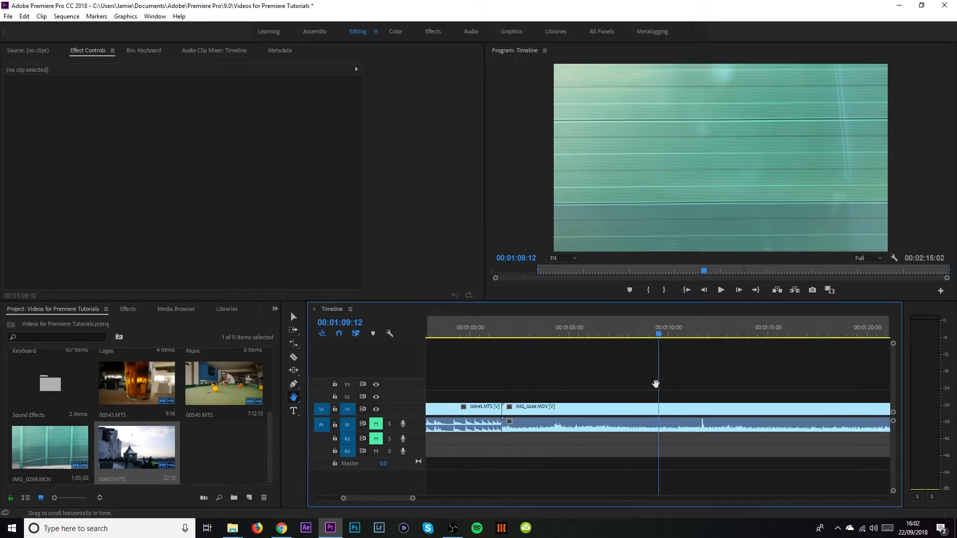
{"action": "left_click_drag", "start_coordinate": [675, 390], "coordinate": [491, 391]}
{"action": "key", "text": "minus"}
{"action": "key", "text": "minus"}
{"action": "key", "text": "minus"}
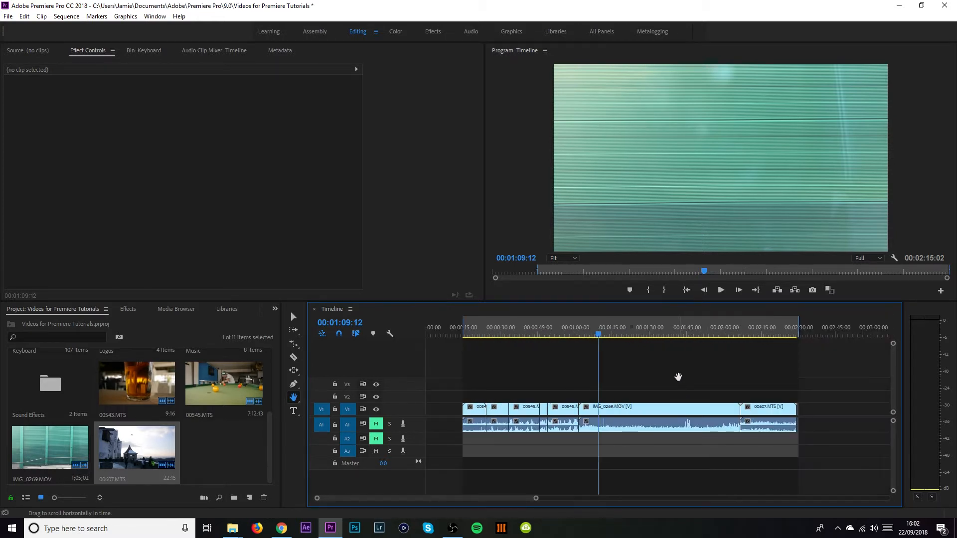
- Move the playhead to 00:02:06:08, near the start of 00607.MTS, and zoom the timeline in and out around it
{"action": "left_click", "coordinate": [739, 337]}
{"action": "key", "text": "equal"}
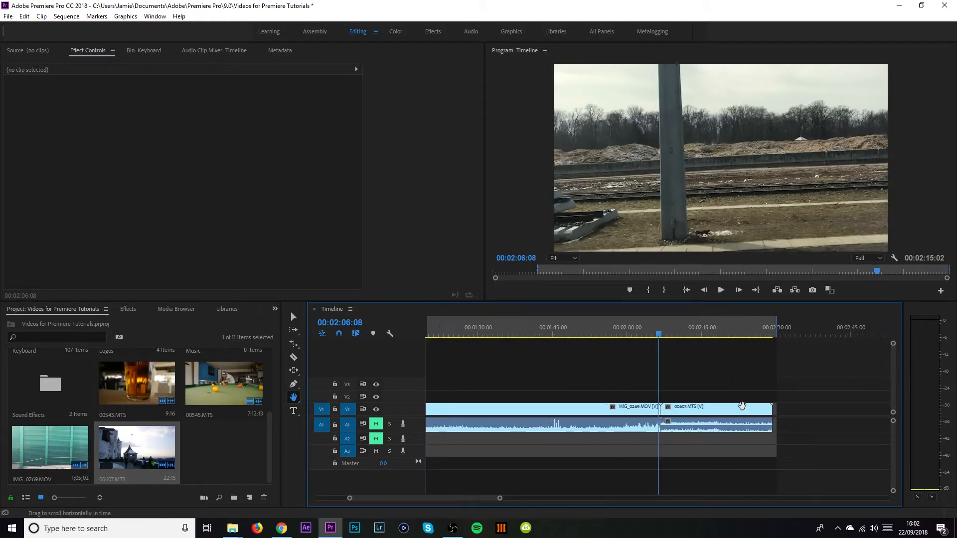
{"action": "key", "text": "equal"}
{"action": "key", "text": "minus"}
{"action": "key", "text": "minus"}
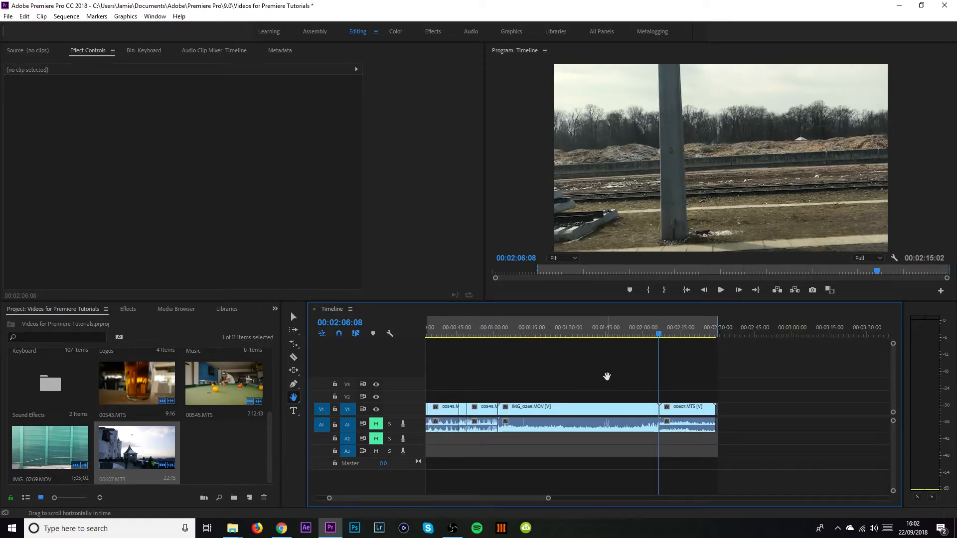
- Fit the whole sequence to the timeline, repeat this from a closer zoom, and zoom in on the 00545.MTS clips
{"action": "key", "text": "backslash"}
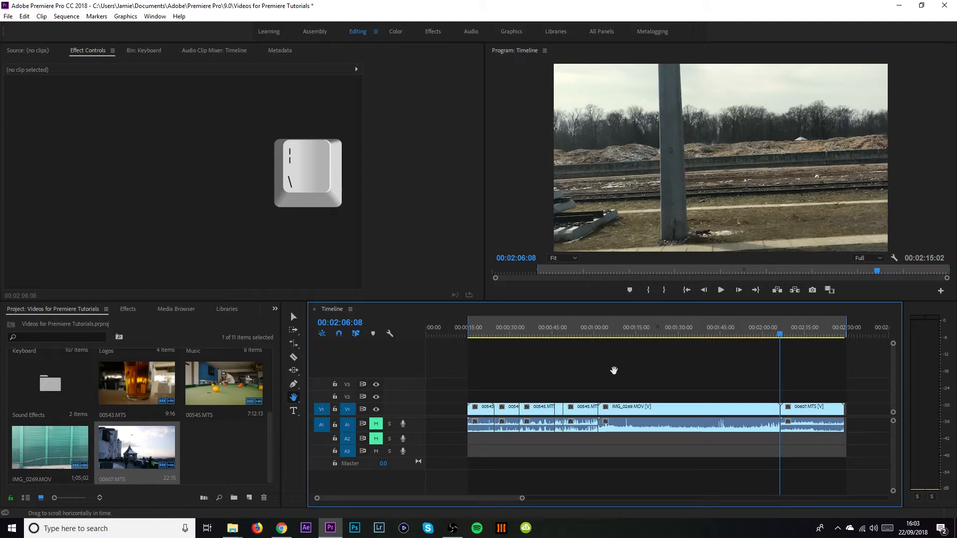
{"action": "left_click_drag", "start_coordinate": [522, 498], "coordinate": [431, 465]}
{"action": "key", "text": "backslash"}
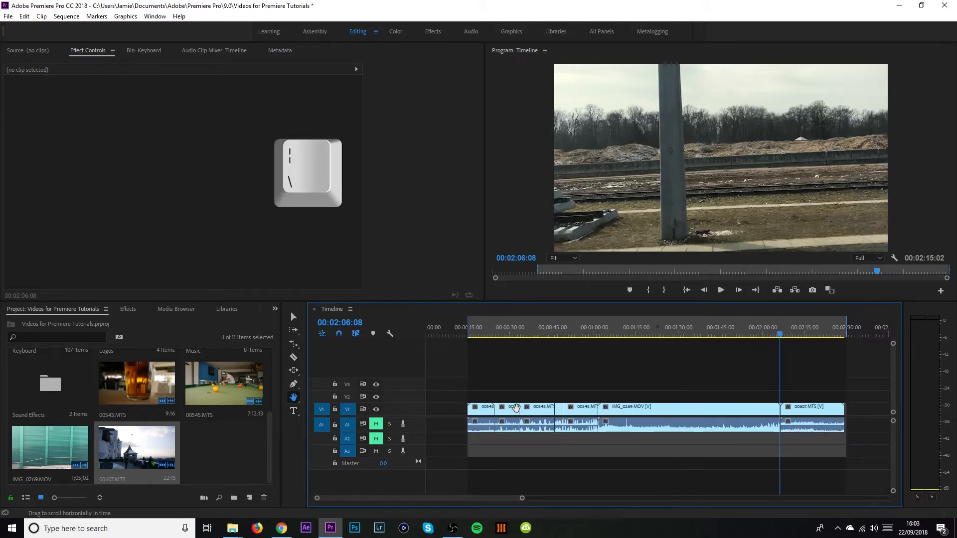
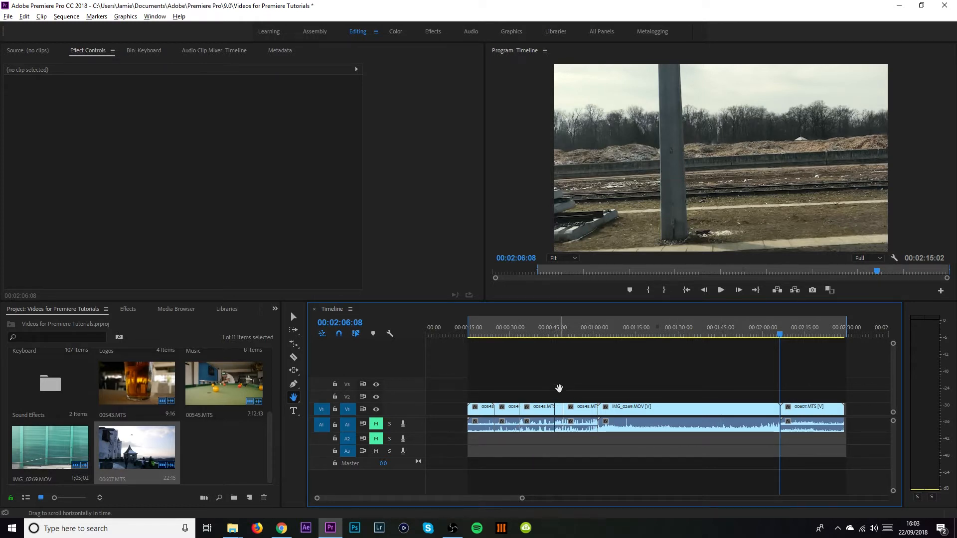
{"action": "scroll", "coordinate": [540, 411], "scroll_direction": "up", "scroll_amount": 6}
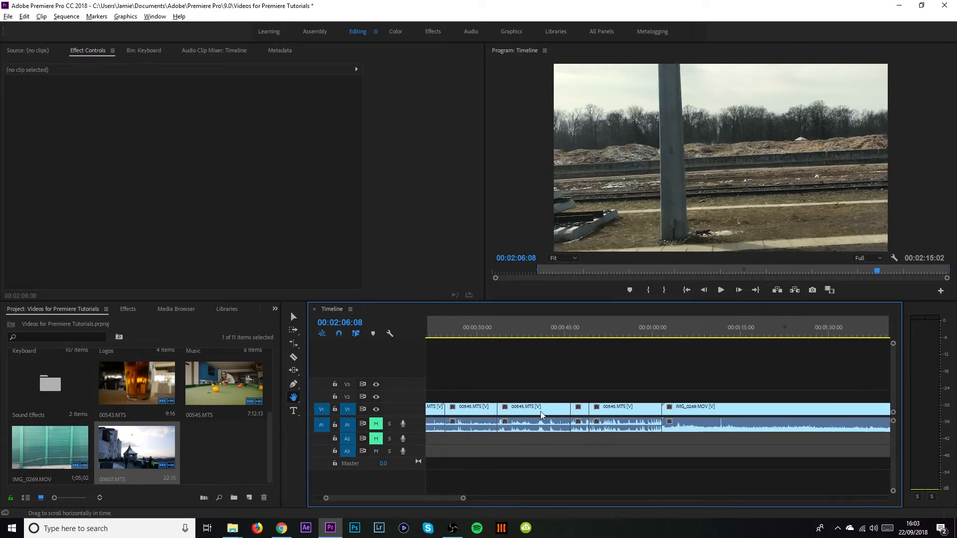
- Zoom the timeline in and out around the 00545.MTS clips, finishing with most of the sequence in view
{"action": "scroll", "coordinate": [536, 408], "scroll_direction": "down", "scroll_amount": 6}
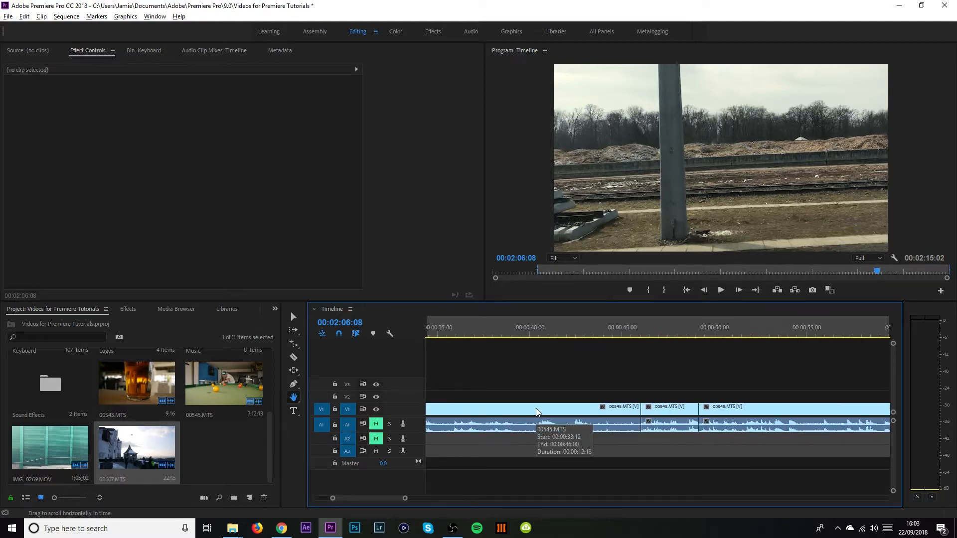
{"action": "scroll", "coordinate": [537, 409], "scroll_direction": "up", "scroll_amount": 5}
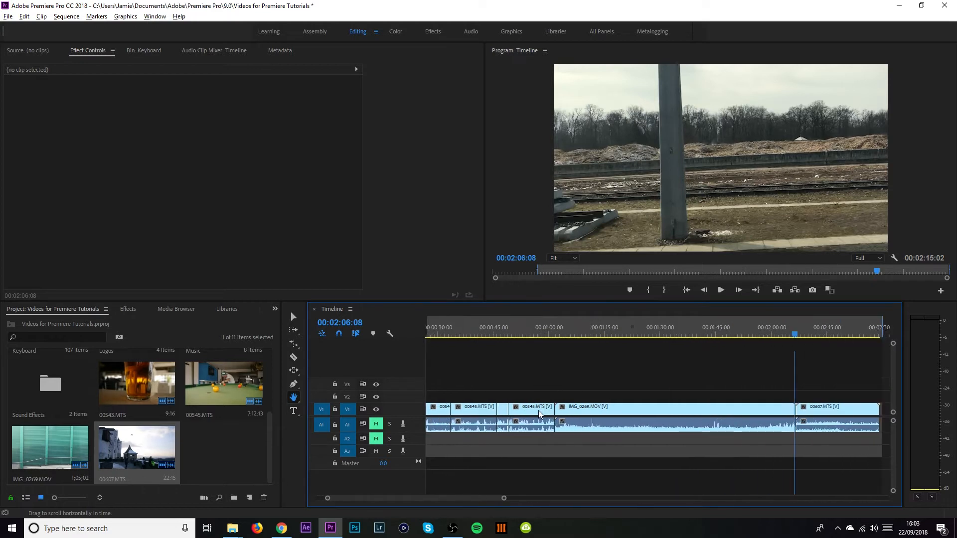
{"action": "scroll", "coordinate": [538, 410], "scroll_direction": "down", "scroll_amount": 6}
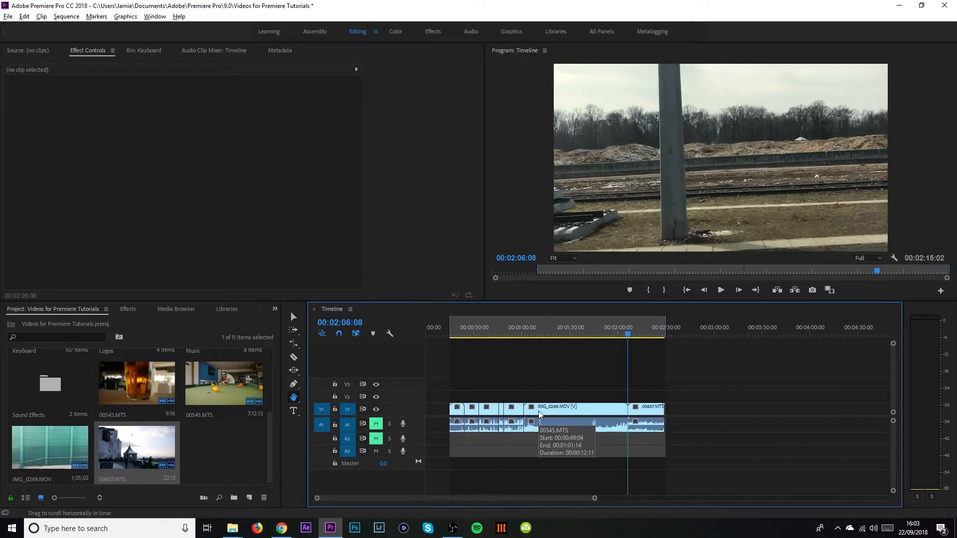
{"action": "left_click_drag", "start_coordinate": [594, 499], "coordinate": [659, 485]}
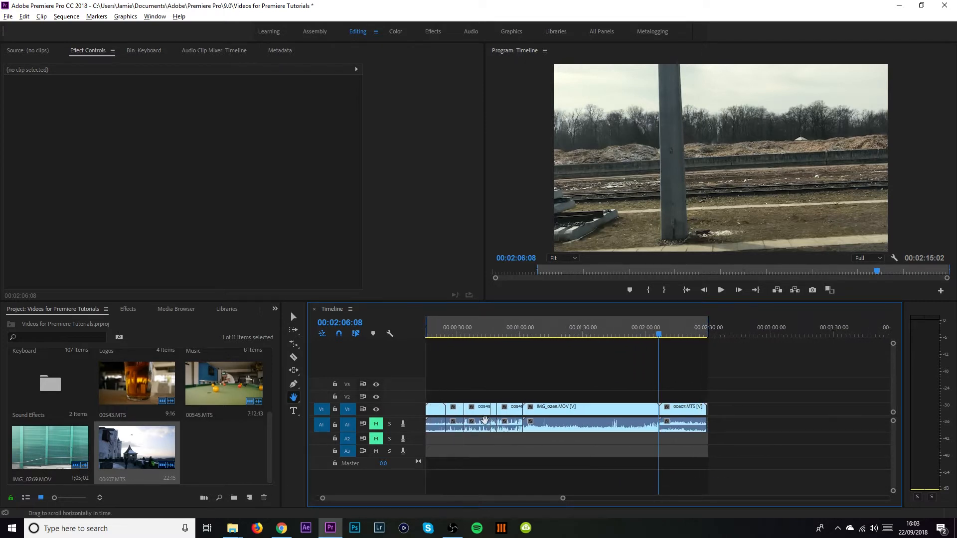
{"action": "scroll", "coordinate": [481, 415], "scroll_direction": "up", "scroll_amount": 3}
{"action": "scroll", "coordinate": [488, 417], "scroll_direction": "down", "scroll_amount": 2}
{"action": "scroll", "coordinate": [489, 416], "scroll_direction": "down", "scroll_amount": 2}
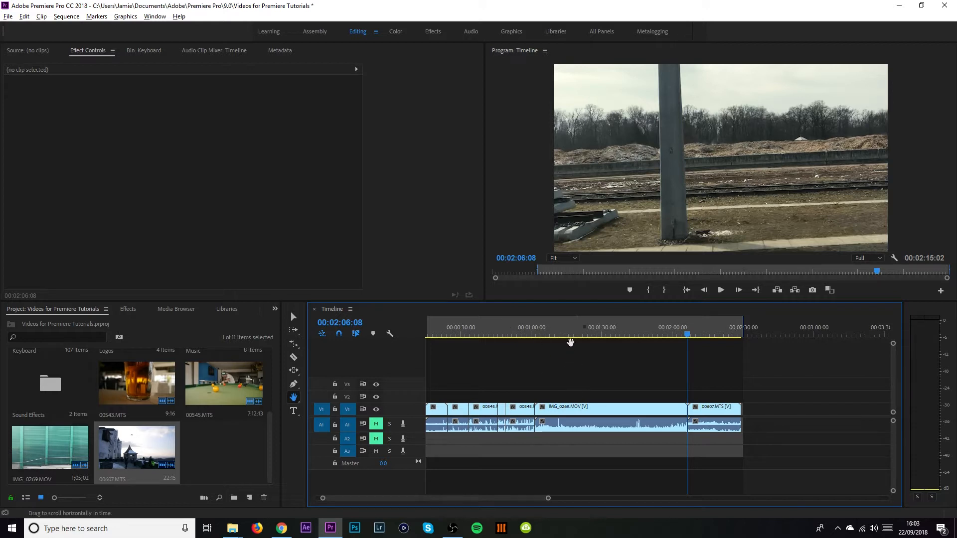
- Magnify the Program monitor to 400%, and reduce the magnification to 200%
{"action": "left_click", "coordinate": [571, 257]}
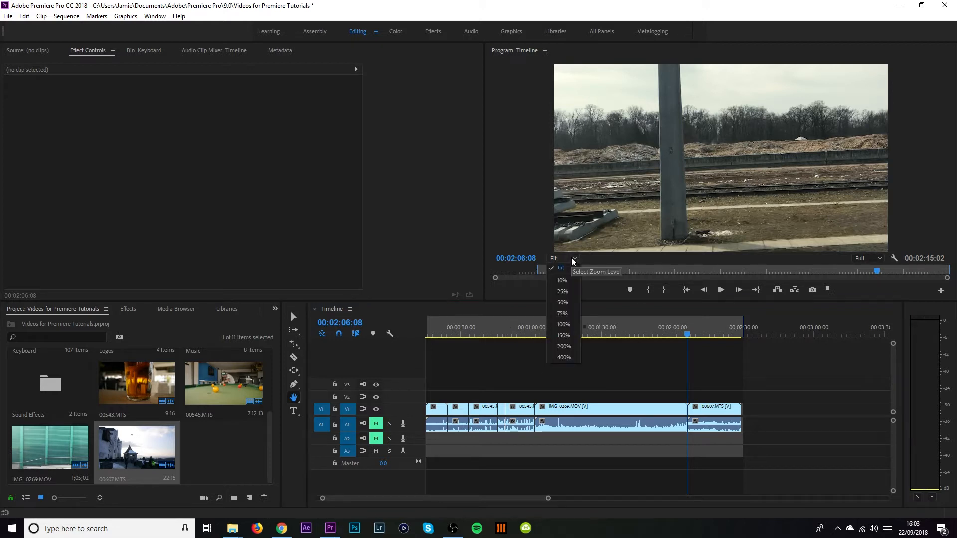
{"action": "left_click", "coordinate": [563, 358]}
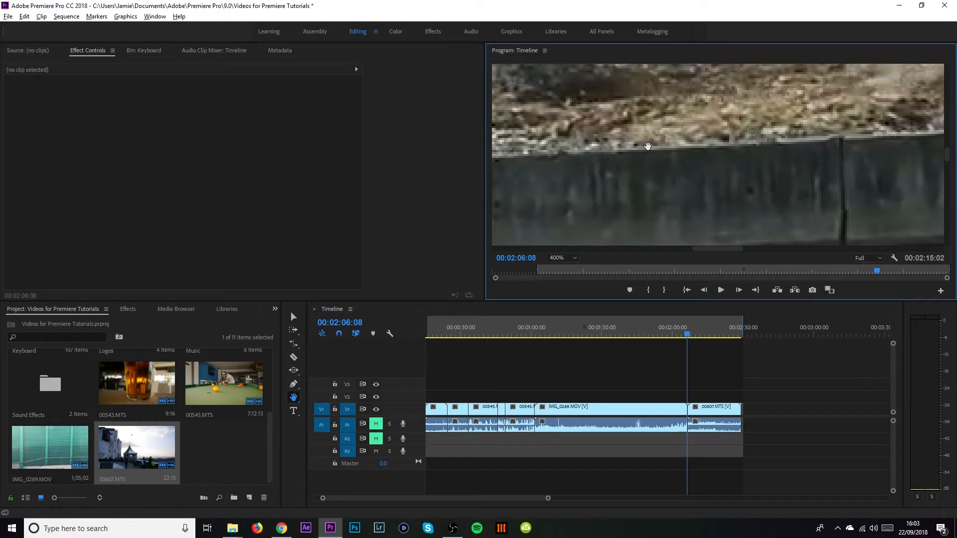
{"action": "left_click", "coordinate": [574, 257]}
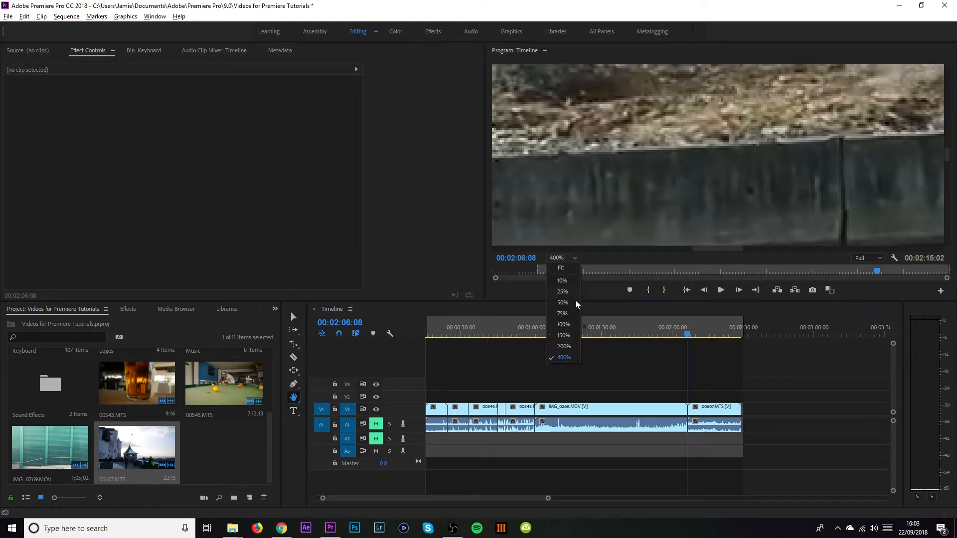
{"action": "left_click", "coordinate": [564, 347]}
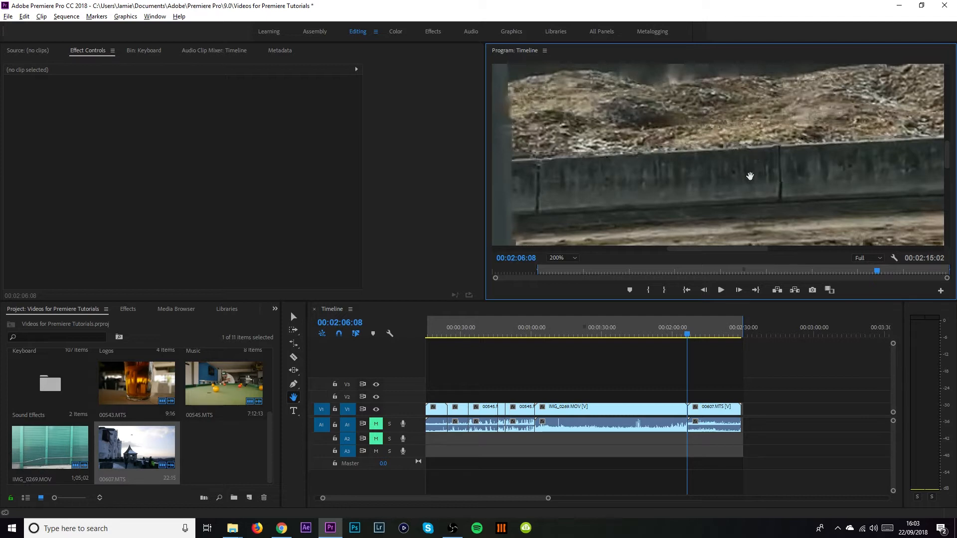
- Pan around the magnified Program monitor picture with the Hand tool and return the zoom level to Fit
{"action": "left_click_drag", "start_coordinate": [773, 155], "coordinate": [744, 162]}
{"action": "left_click_drag", "start_coordinate": [690, 249], "coordinate": [597, 248]}
{"action": "left_click_drag", "start_coordinate": [950, 168], "coordinate": [952, 138]}
{"action": "left_click_drag", "start_coordinate": [625, 236], "coordinate": [808, 86]}
{"action": "left_click_drag", "start_coordinate": [548, 192], "coordinate": [597, 222]}
{"action": "left_click", "coordinate": [575, 257]}
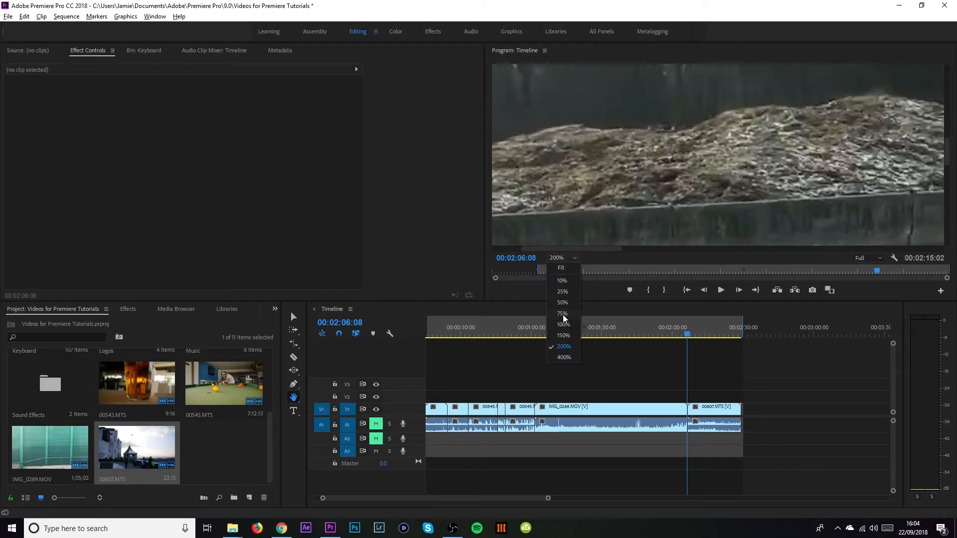
{"action": "left_click", "coordinate": [563, 269]}
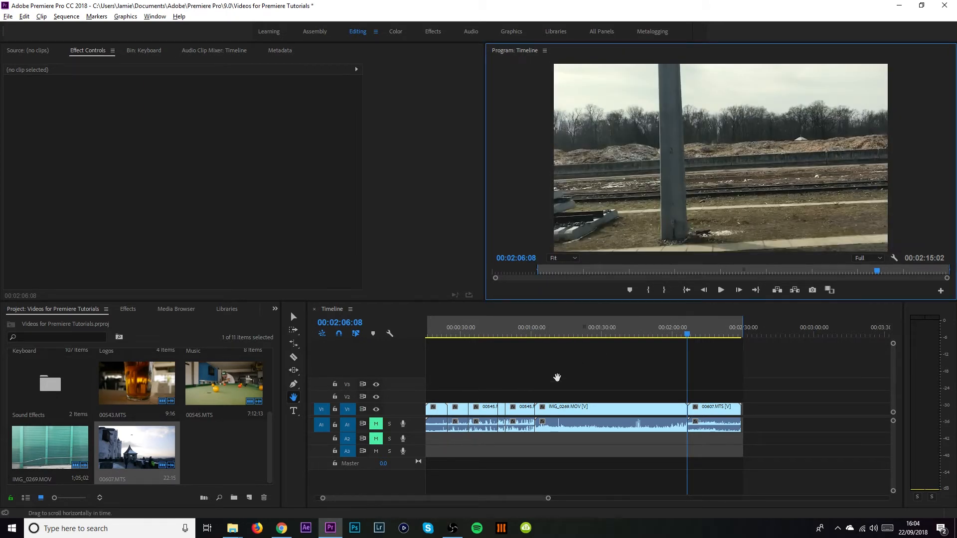
- Zoom in step by step on the 00545.MTS clips in the timeline with the Zoom tool
{"action": "left_click", "coordinate": [293, 397]}
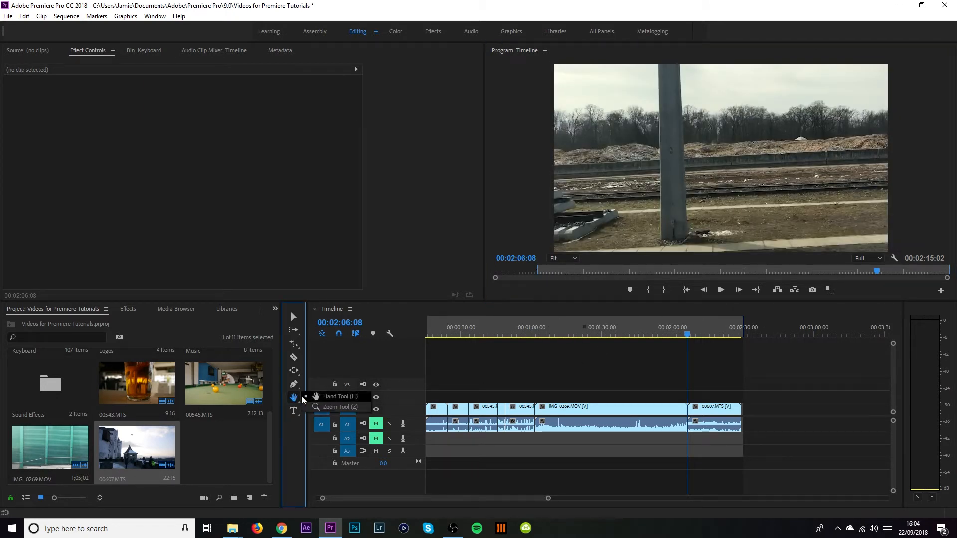
{"action": "left_click", "coordinate": [337, 407]}
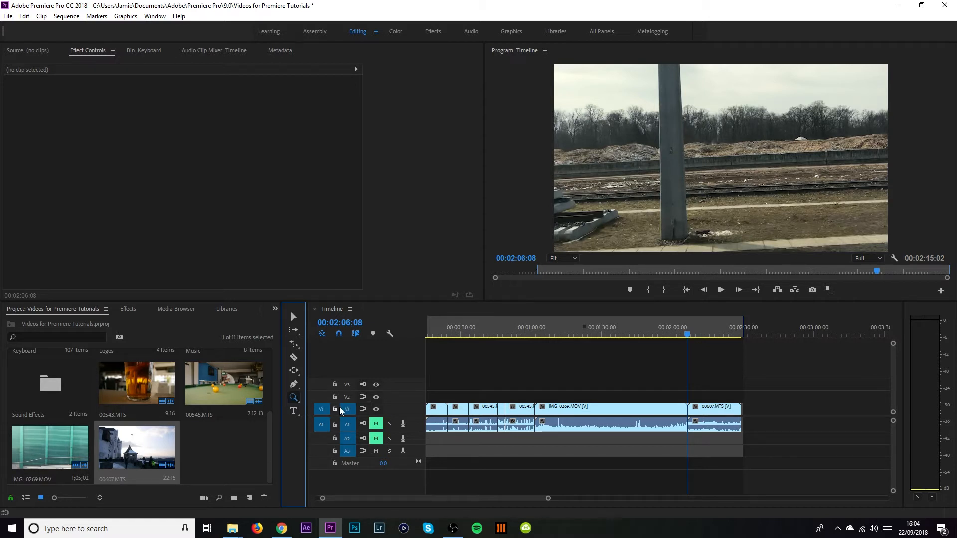
{"action": "left_click", "coordinate": [570, 411]}
{"action": "left_click", "coordinate": [570, 411]}
{"action": "left_click", "coordinate": [603, 411]}
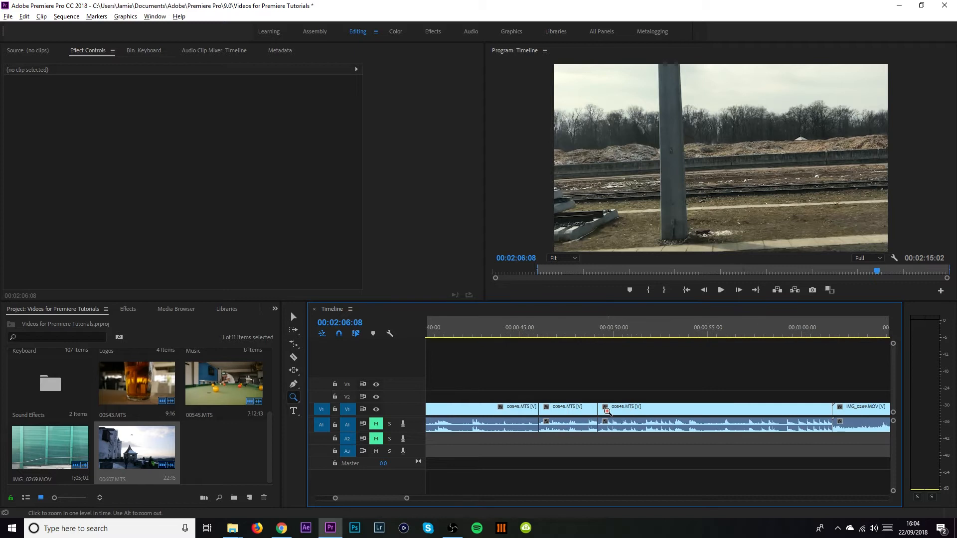
{"action": "left_click", "coordinate": [620, 411]}
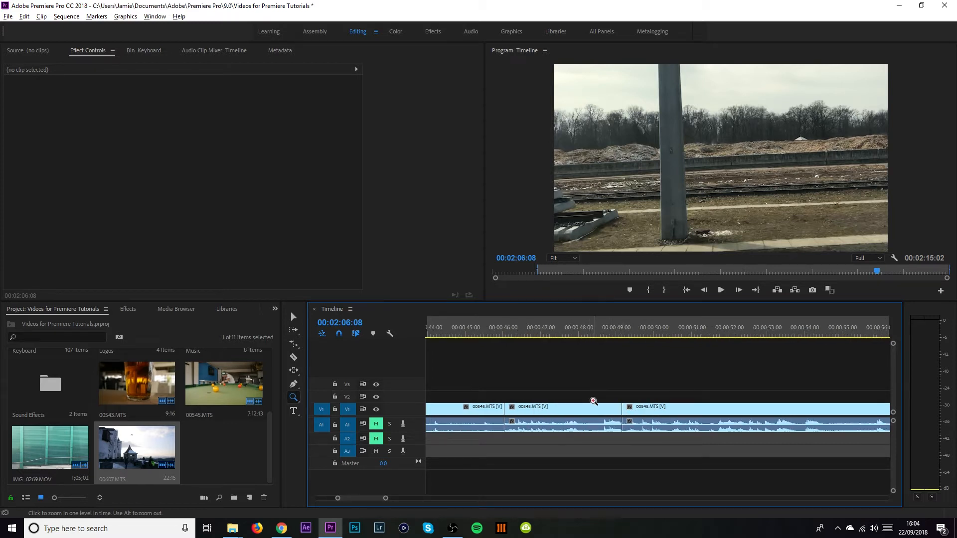
- Zoom back out with the Zoom tool until the whole sequence is in view
{"action": "key", "text": "alt"}
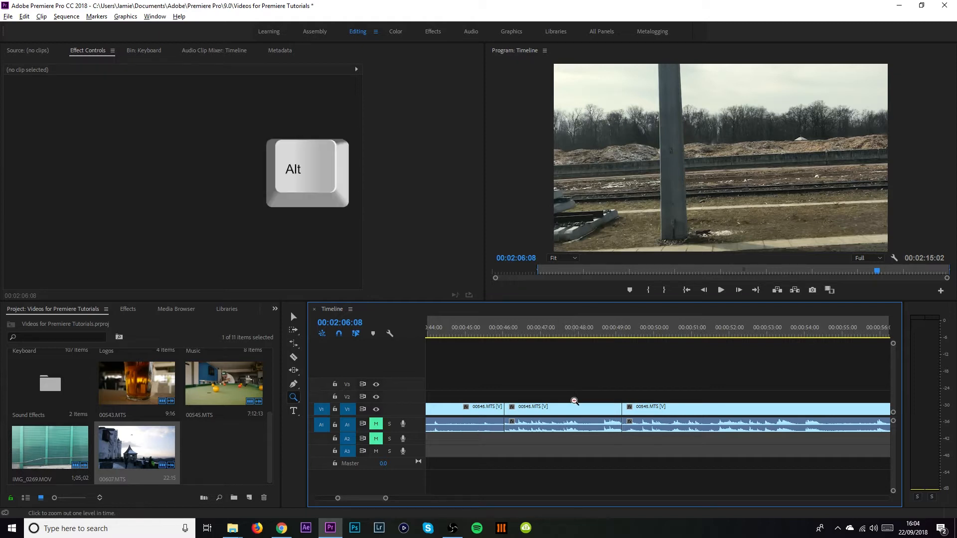
{"action": "left_click", "coordinate": [591, 409], "text": "alt"}
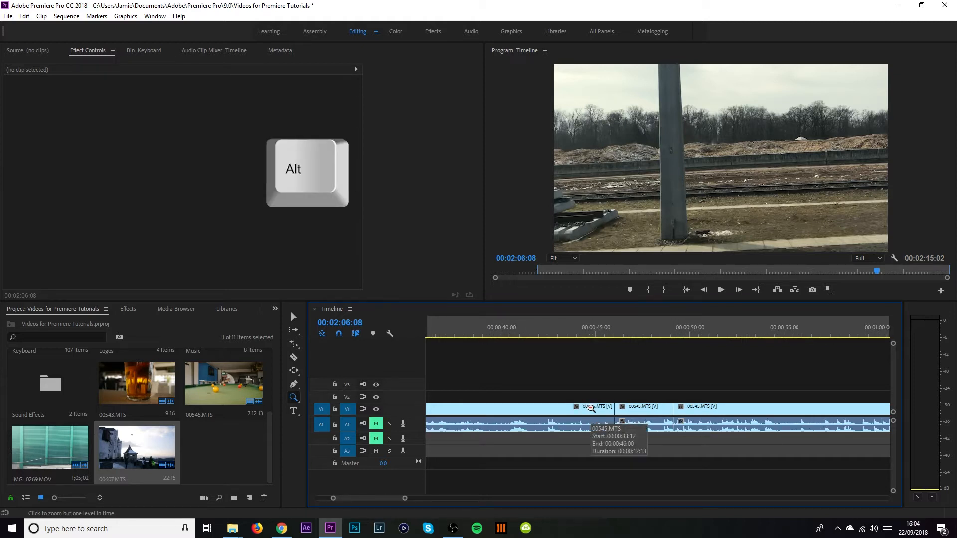
{"action": "left_click", "coordinate": [591, 408], "text": "alt"}
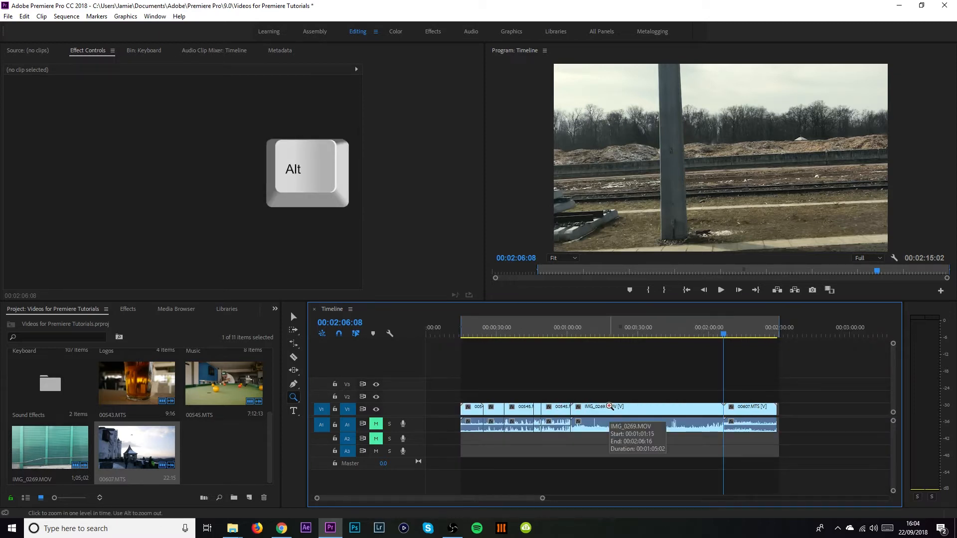
- Zoom in near the start of IMG_0269.MOV and fit the whole sequence to the timeline, leaving the Hand tool active
{"action": "key", "text": "v"}
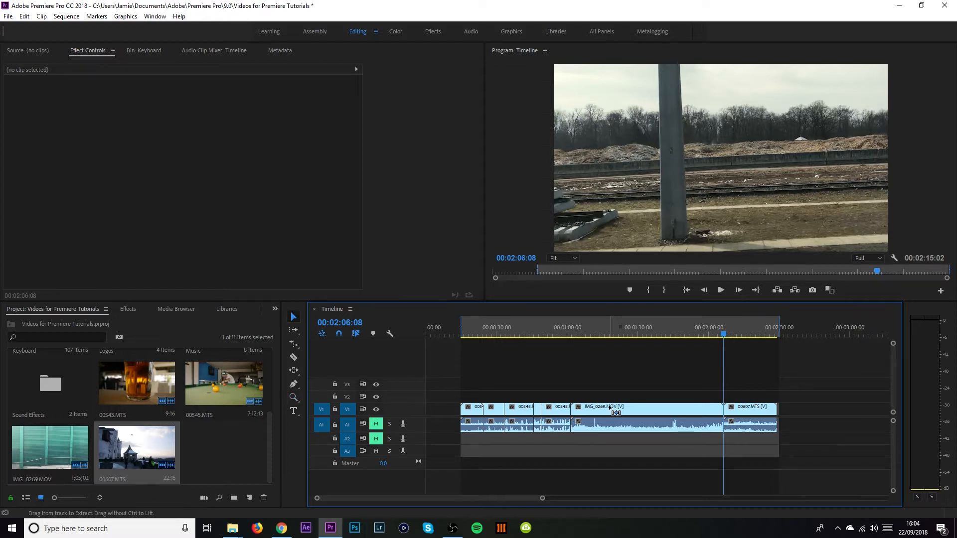
{"action": "scroll", "coordinate": [608, 405], "scroll_direction": "up", "scroll_amount": 6}
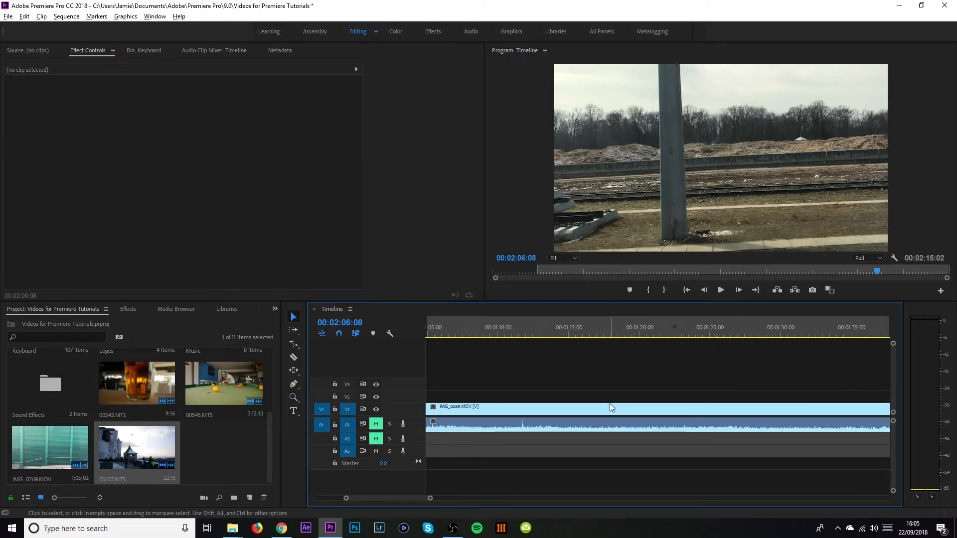
{"action": "scroll", "coordinate": [611, 406], "scroll_direction": "up", "scroll_amount": 2}
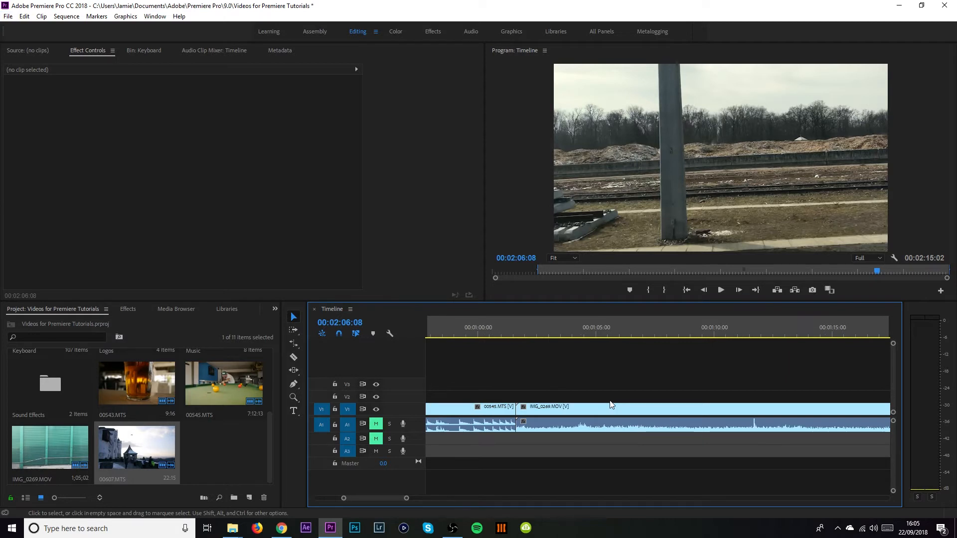
{"action": "key", "text": "backslash"}
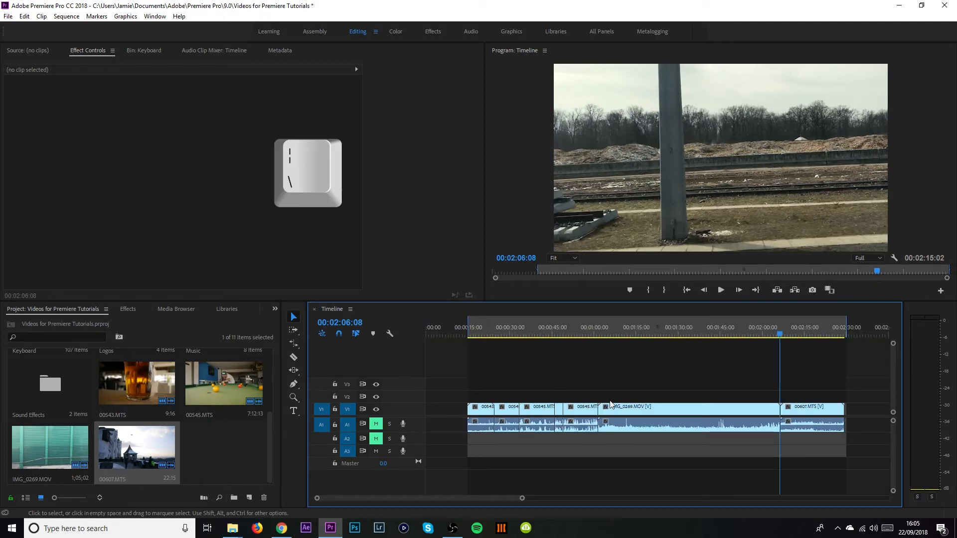
{"action": "left_click", "coordinate": [297, 399]}
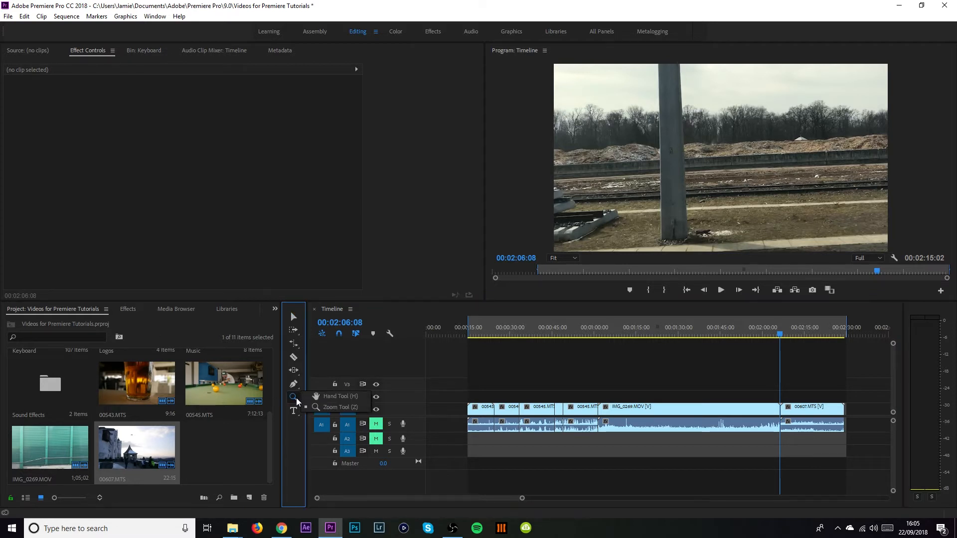
{"action": "left_click", "coordinate": [329, 396]}
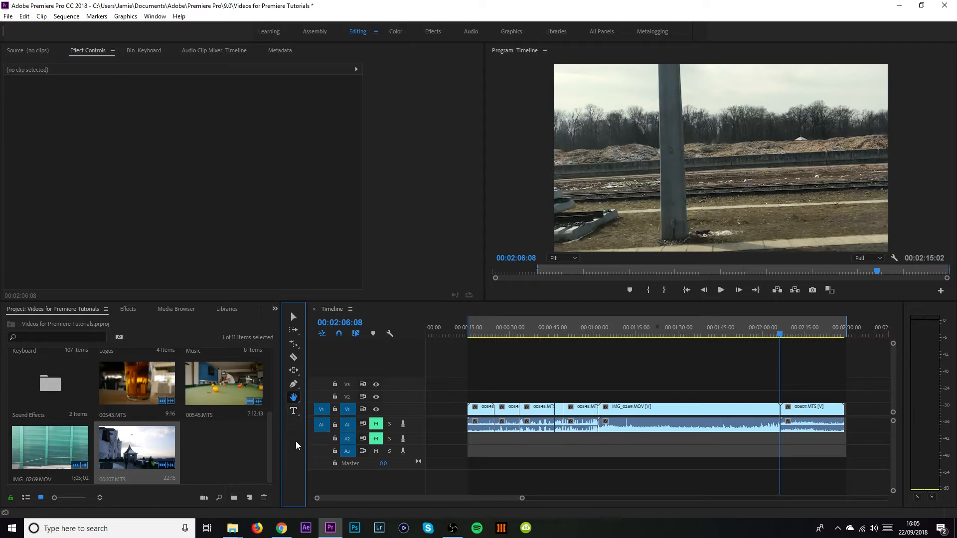
- Draw a wide text box across the upper part of the picture with the Type tool and enter a first name
{"action": "left_click", "coordinate": [294, 411]}
{"action": "left_click", "coordinate": [336, 411]}
{"action": "left_click_drag", "start_coordinate": [576, 89], "coordinate": [825, 151]}
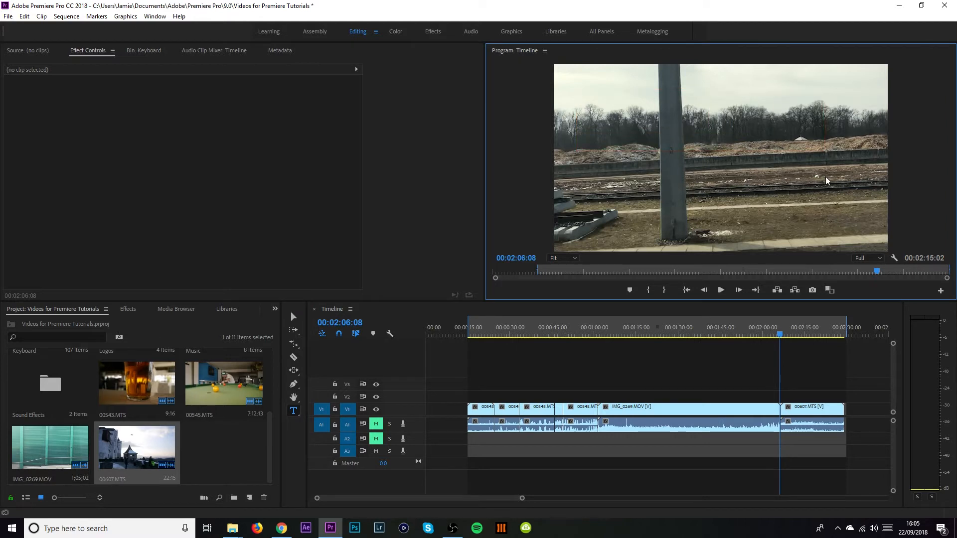
{"action": "type", "text": "Jamie"}
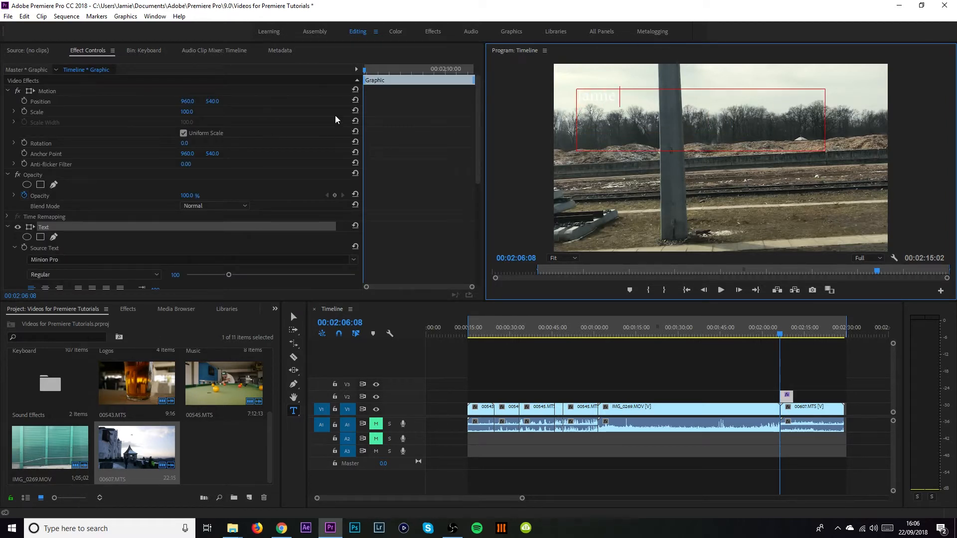
- Center-align the name text within its box and change its fill colour to bright green
{"action": "scroll", "coordinate": [79, 225], "scroll_direction": "down", "scroll_amount": 4}
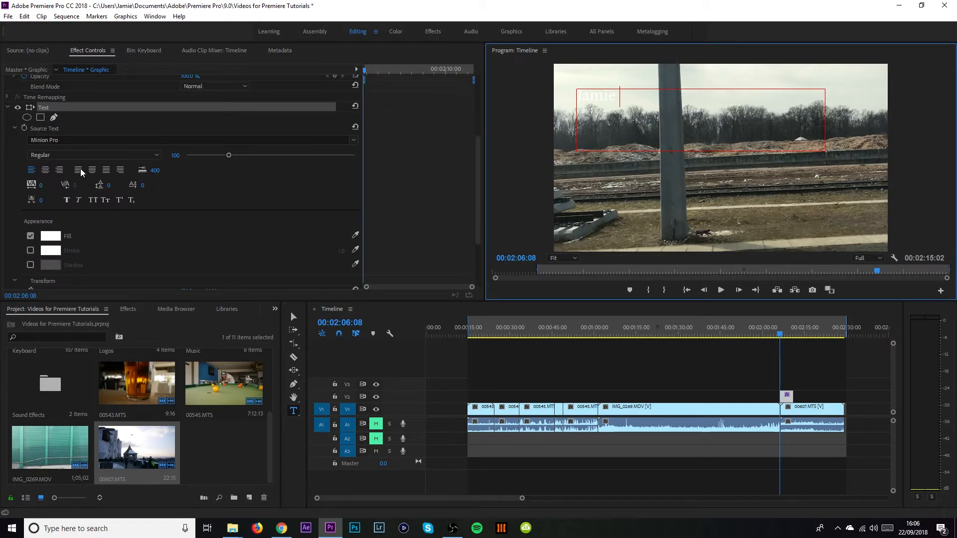
{"action": "left_click", "coordinate": [45, 169]}
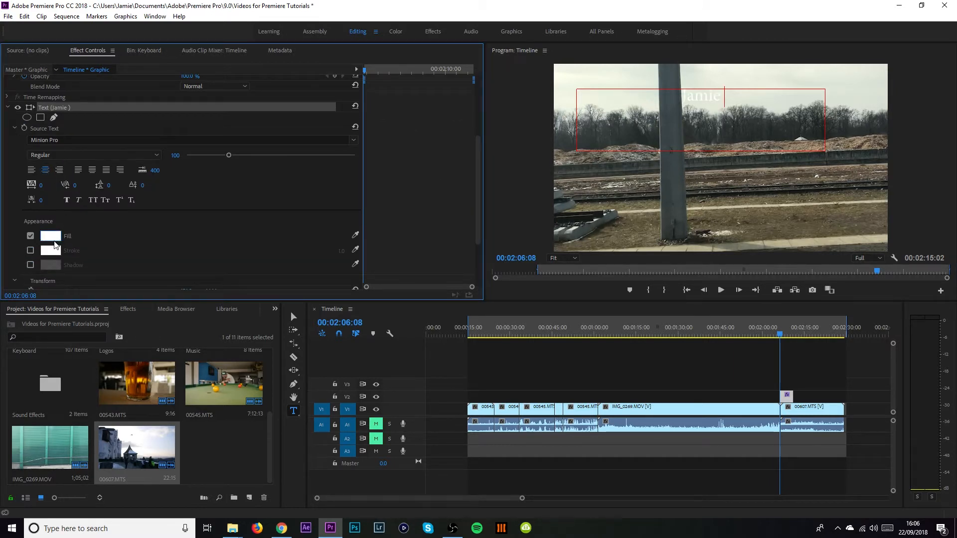
{"action": "left_click_drag", "start_coordinate": [732, 100], "coordinate": [662, 104]}
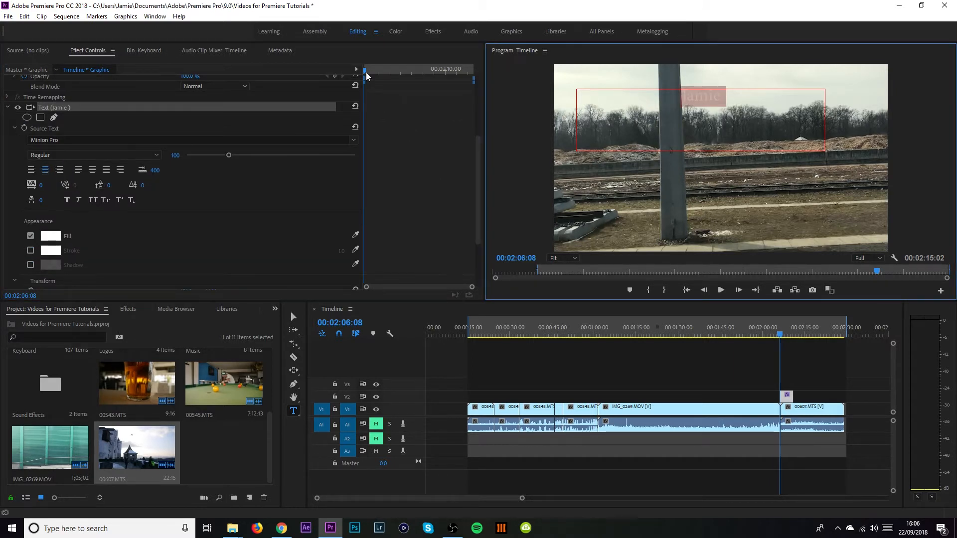
{"action": "left_click", "coordinate": [50, 236]}
{"action": "left_click", "coordinate": [508, 264]}
{"action": "left_click_drag", "start_coordinate": [481, 269], "coordinate": [511, 359]}
{"action": "left_click", "coordinate": [586, 211]}
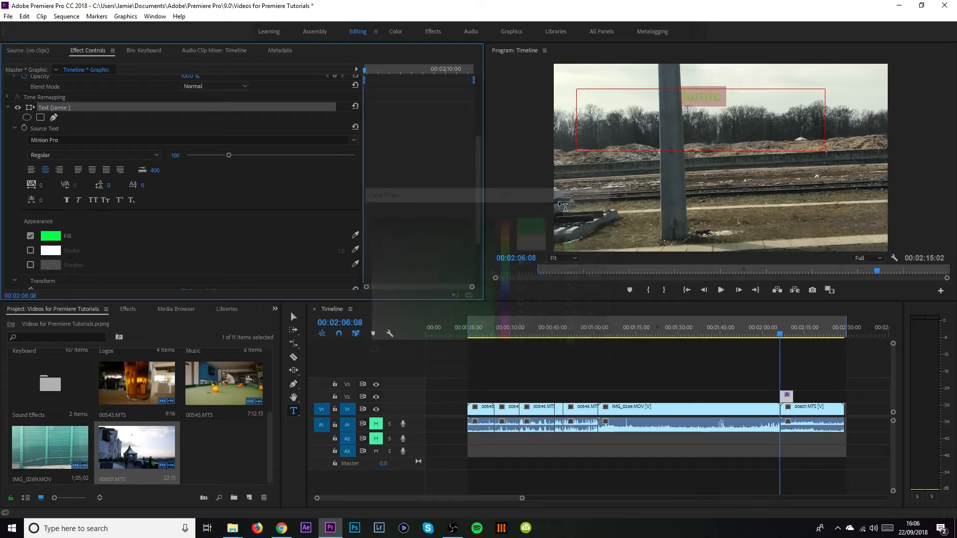
{"action": "scroll", "coordinate": [167, 242], "scroll_direction": "down", "scroll_amount": 1}
{"action": "scroll", "coordinate": [168, 237], "scroll_direction": "up", "scroll_amount": 3}
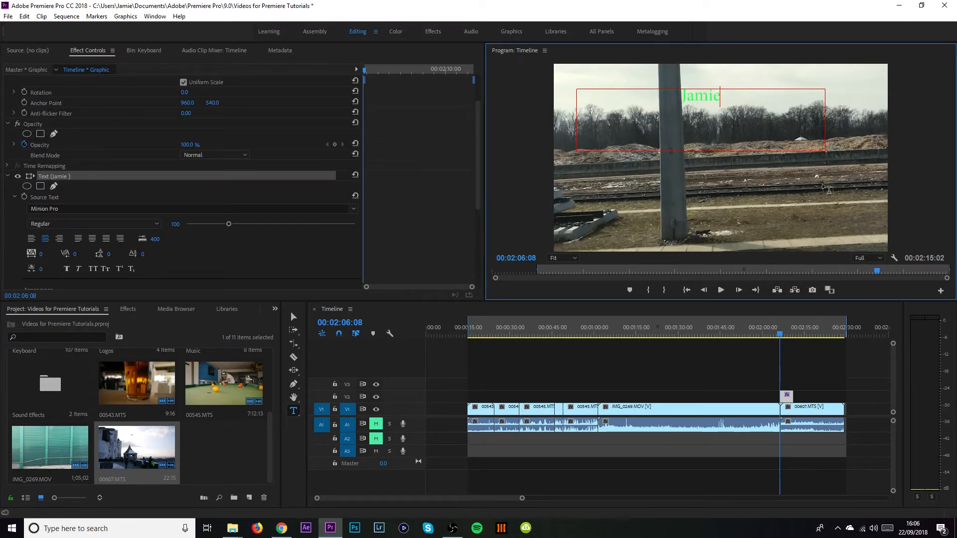
- Delete the name text layer and draw a tall, narrow box beside the post with the Vertical Type tool, entering "Premiere"
{"action": "left_click", "coordinate": [121, 174]}
{"action": "key", "text": "Delete"}
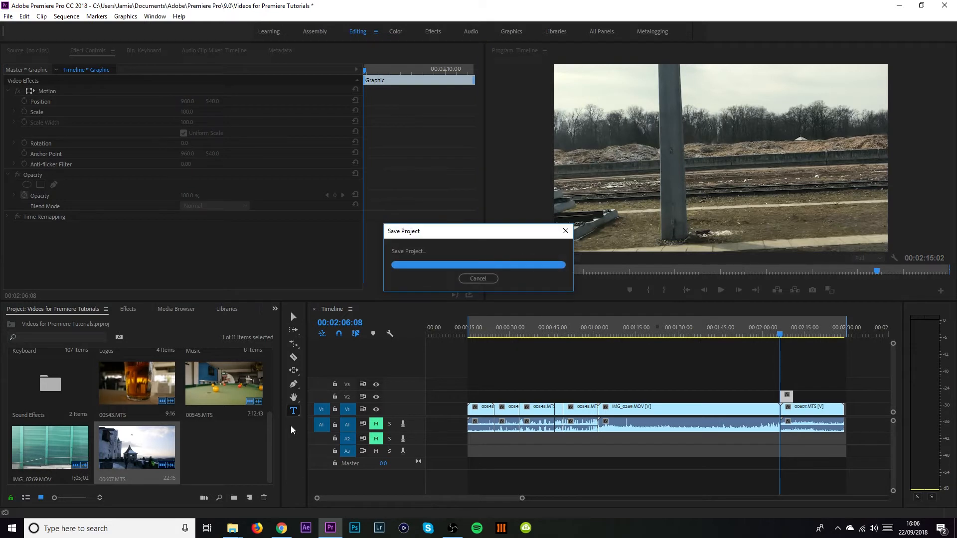
{"action": "left_click", "coordinate": [294, 411]}
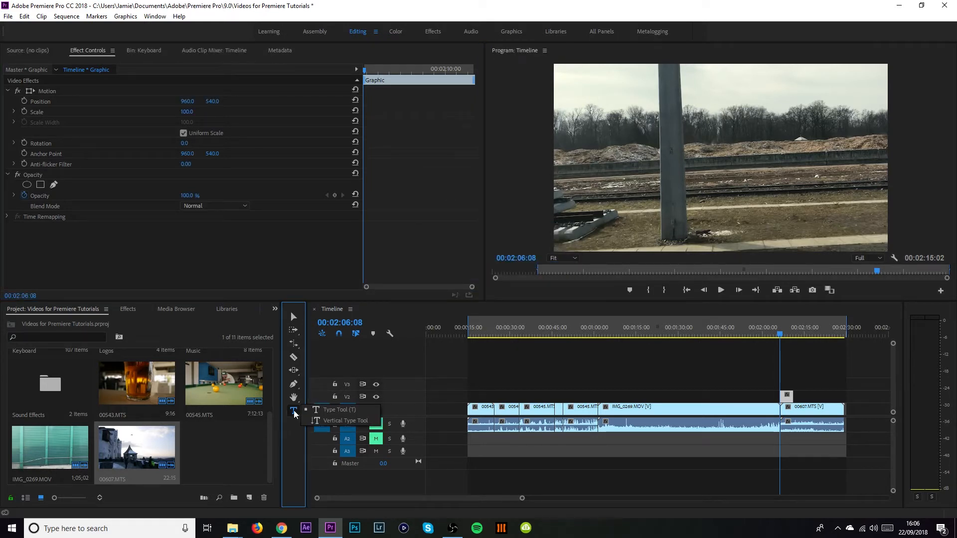
{"action": "left_click", "coordinate": [318, 420]}
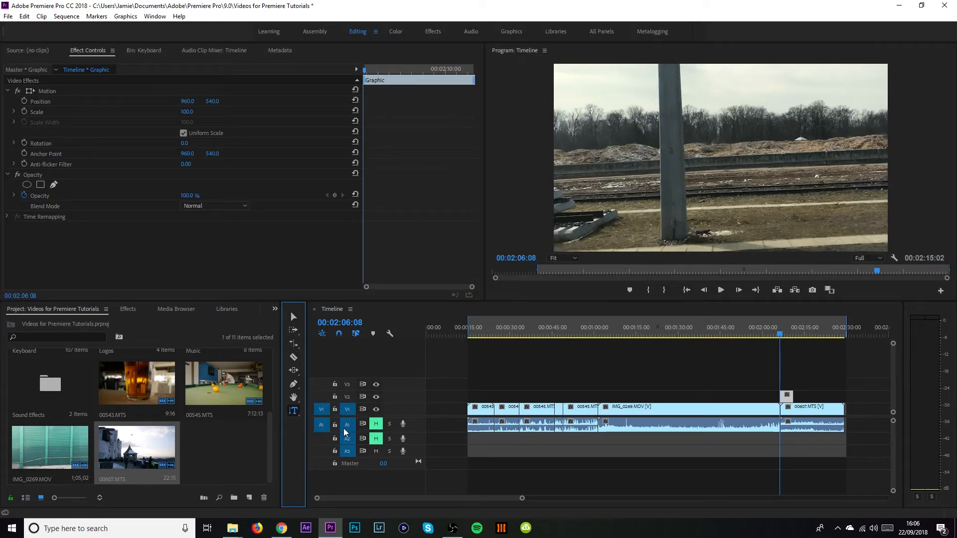
{"action": "left_click_drag", "start_coordinate": [580, 71], "coordinate": [648, 241]}
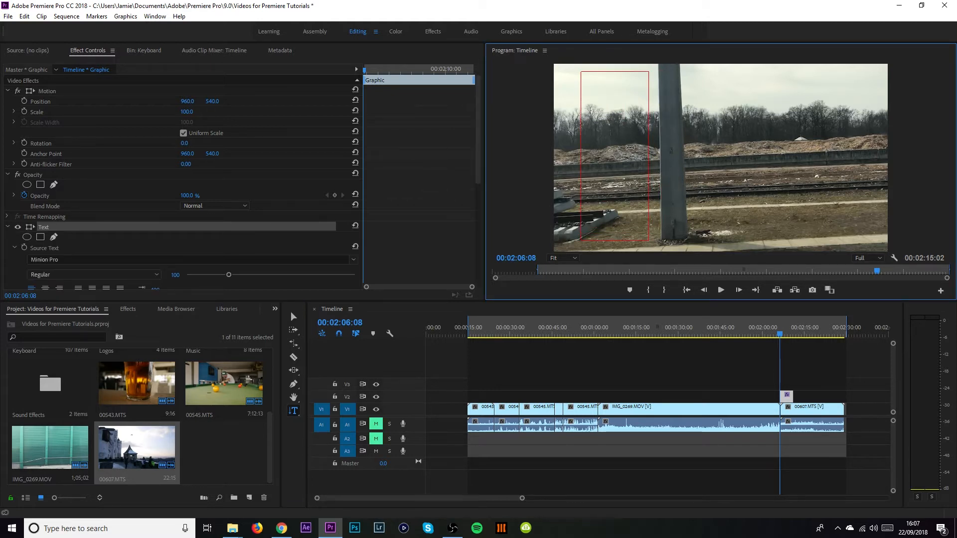
{"action": "type", "text": "Premiere"}
- Try center and right alignment on the vertical text, and justify its letters over the full height of the box
{"action": "scroll", "coordinate": [331, 187], "scroll_direction": "down", "scroll_amount": 6}
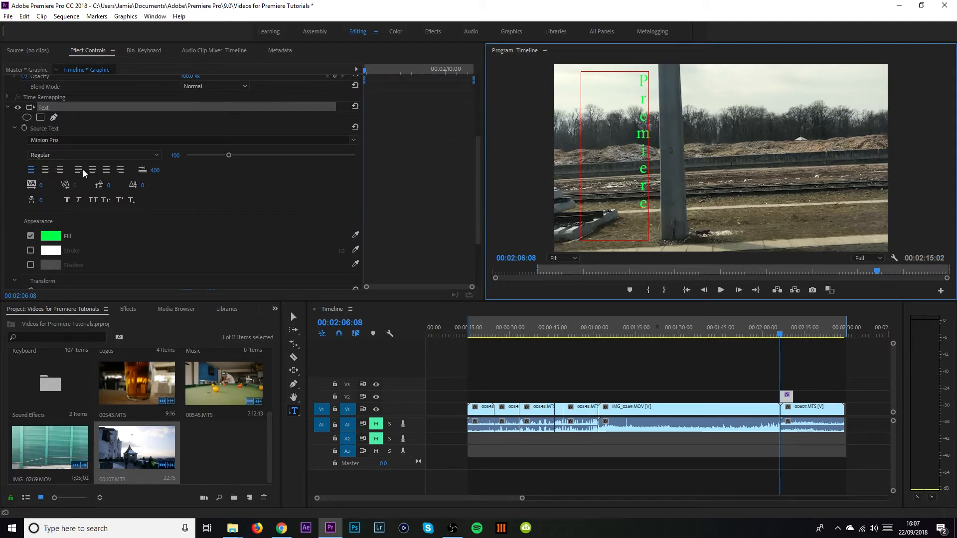
{"action": "left_click", "coordinate": [48, 169]}
{"action": "left_click", "coordinate": [58, 171]}
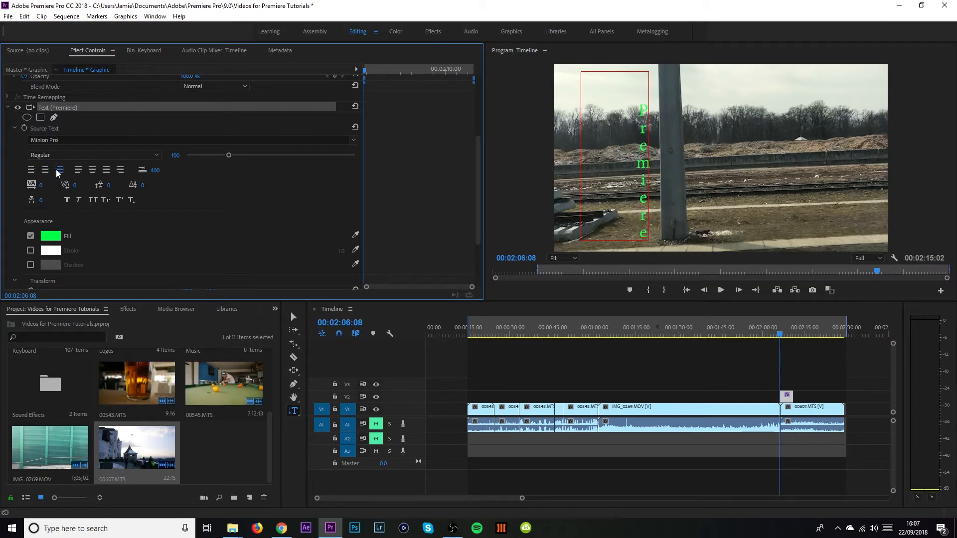
{"action": "left_click", "coordinate": [106, 171]}
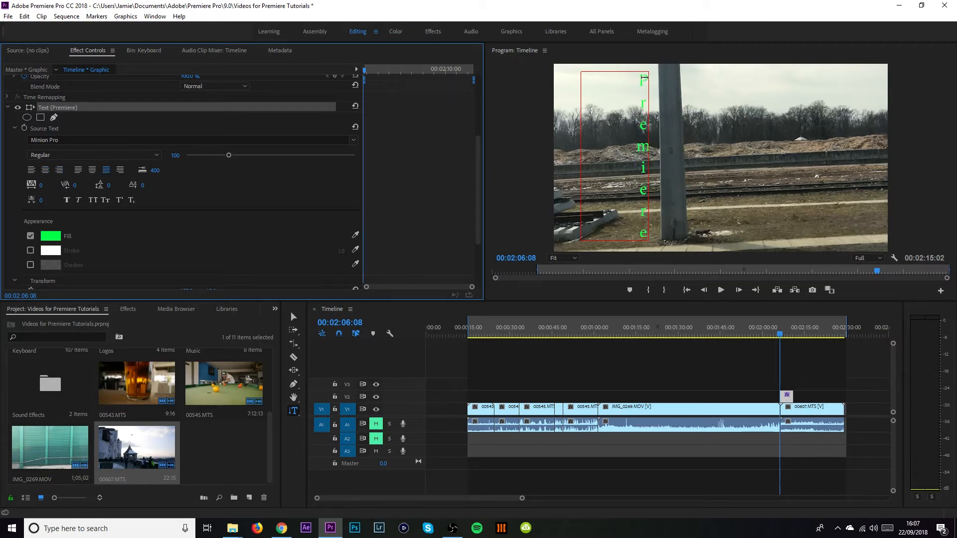
{"action": "left_click_drag", "start_coordinate": [644, 77], "coordinate": [650, 240]}
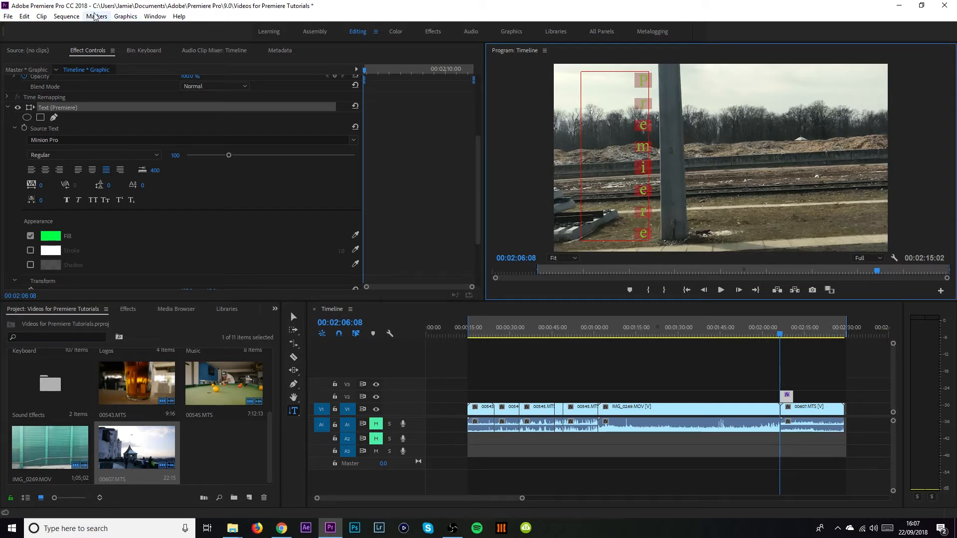
{"action": "left_click", "coordinate": [639, 349]}
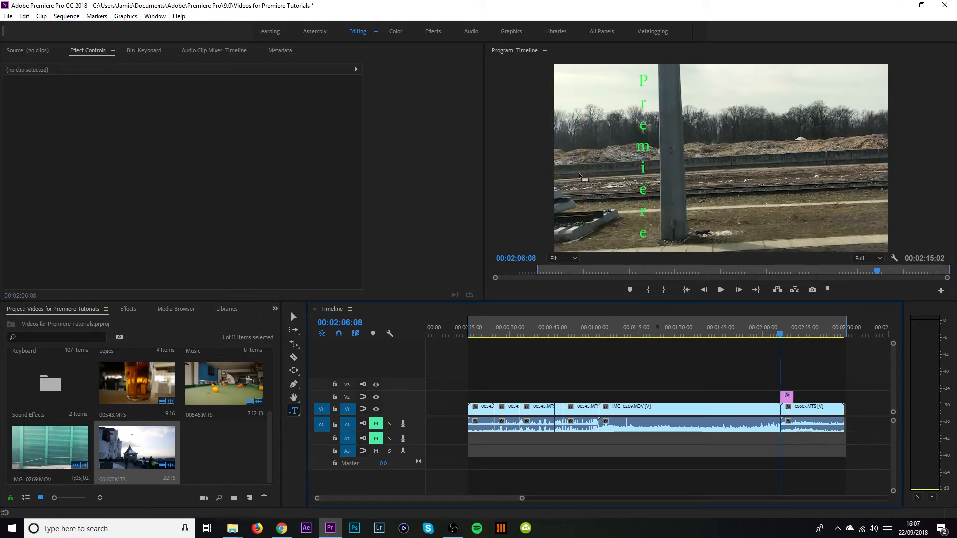
- Add a new default text layer to the sequence and switch back to the horizontal Type tool
{"action": "left_click", "coordinate": [126, 17]}
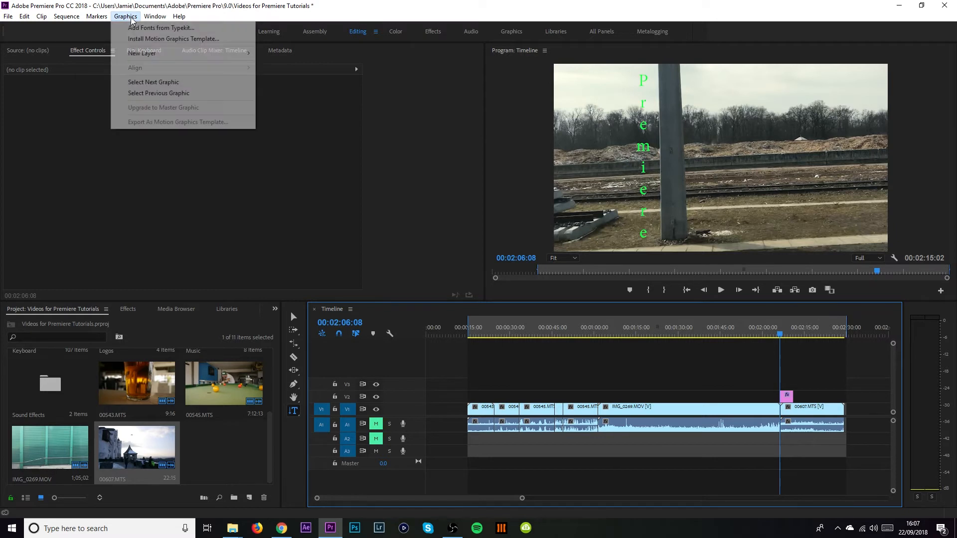
{"action": "mouse_move", "coordinate": [167, 54]}
{"action": "left_click", "coordinate": [318, 51]}
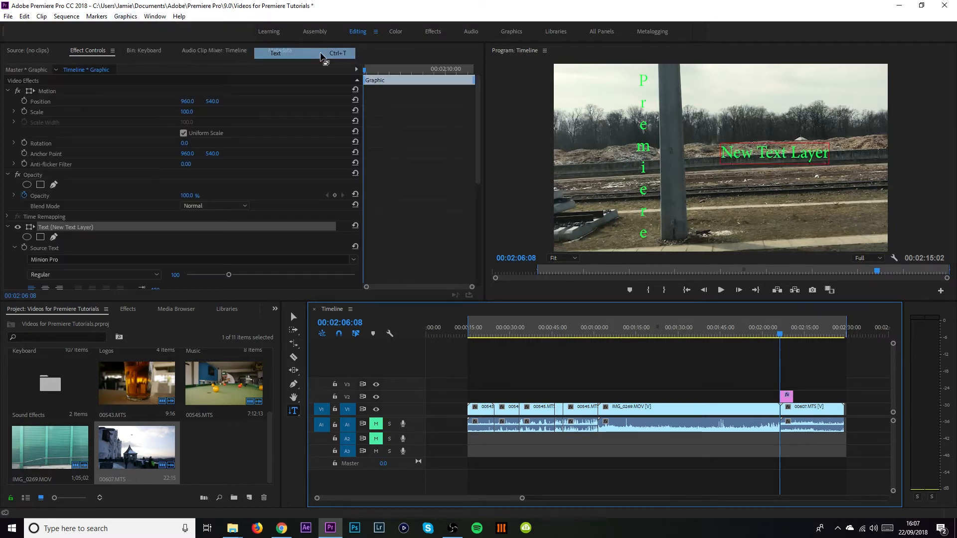
{"action": "left_click", "coordinate": [779, 155]}
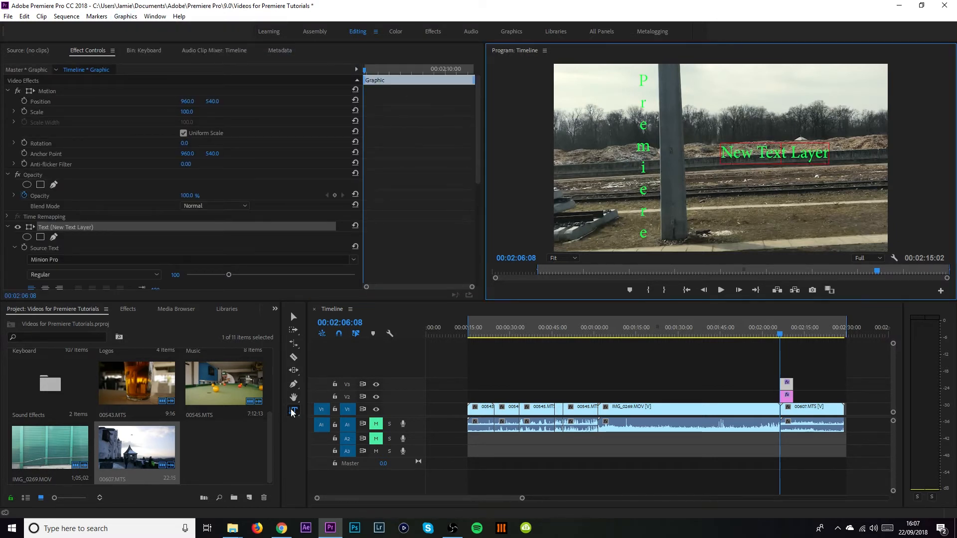
{"action": "left_click", "coordinate": [294, 411]}
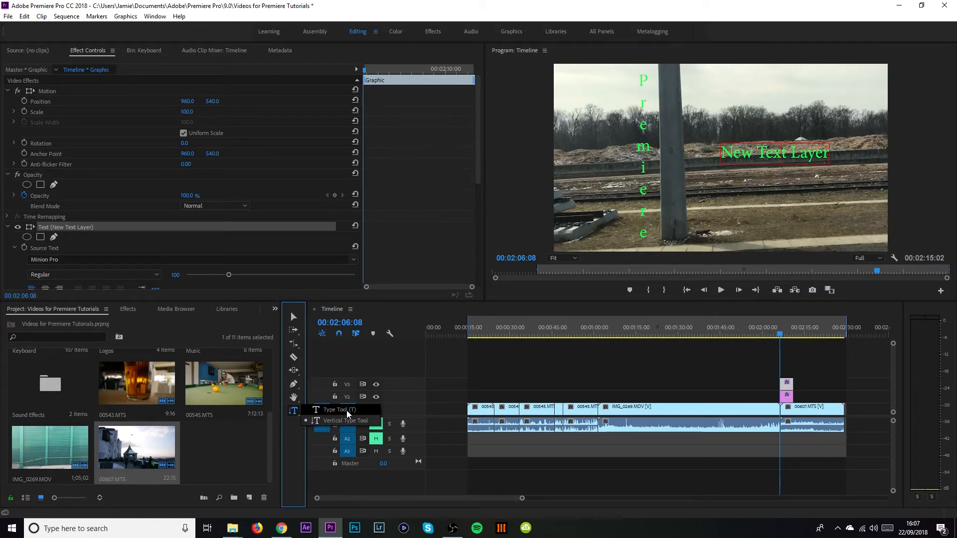
{"action": "key", "text": "t"}
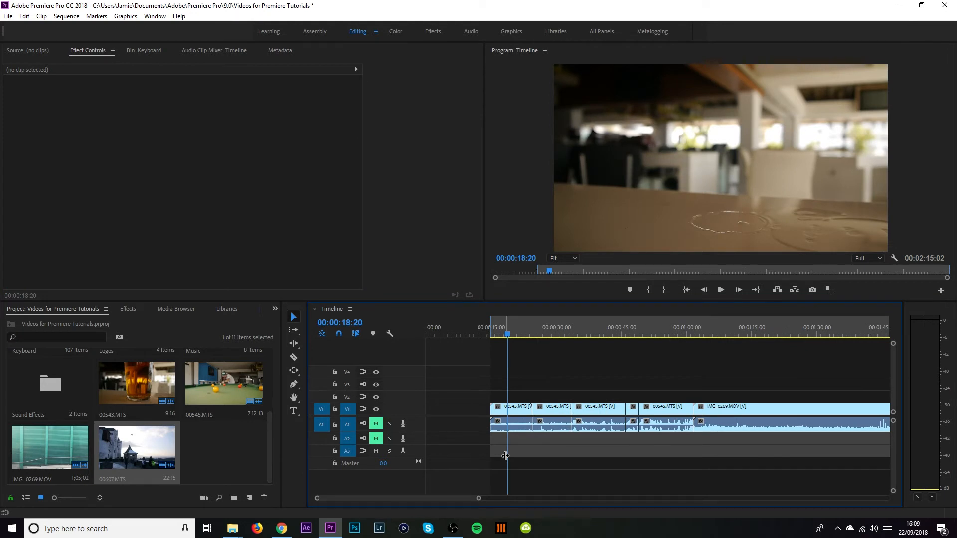
- With the playhead at 00:00:27:02, ripple-trim the start of the first pool-table clip up to it using Ripple Edit, and undo the trim
{"action": "left_click", "coordinate": [543, 333]}
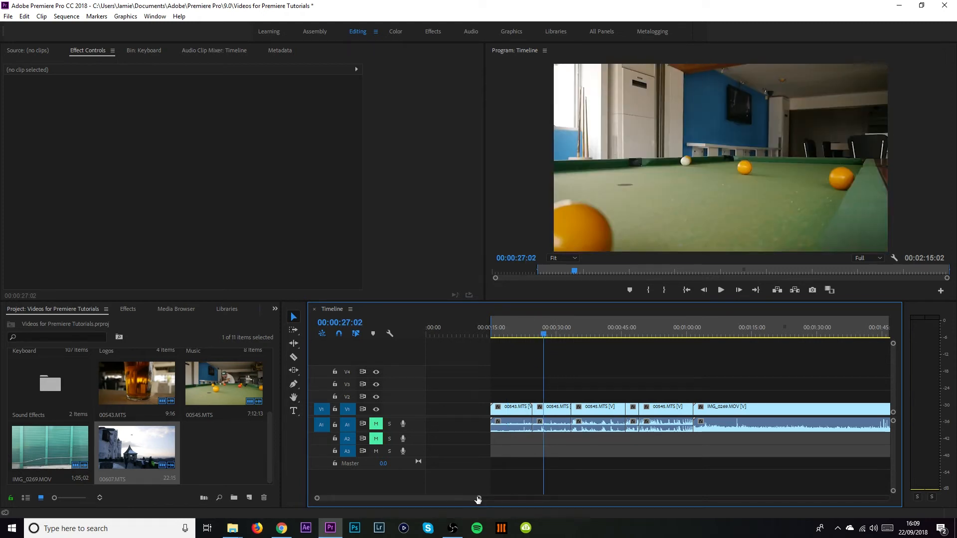
{"action": "left_click_drag", "start_coordinate": [477, 499], "coordinate": [391, 498]}
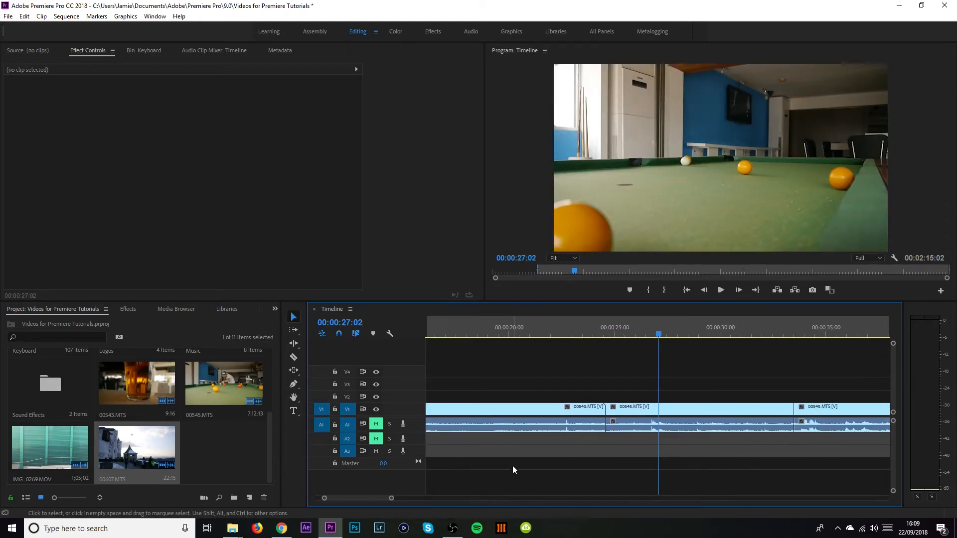
{"action": "key", "text": "b"}
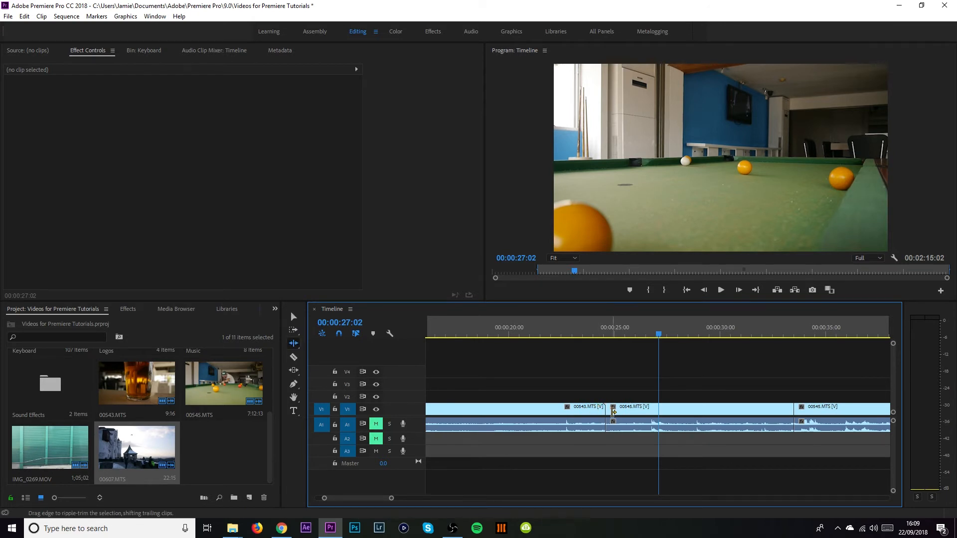
{"action": "left_click_drag", "start_coordinate": [613, 411], "coordinate": [666, 410]}
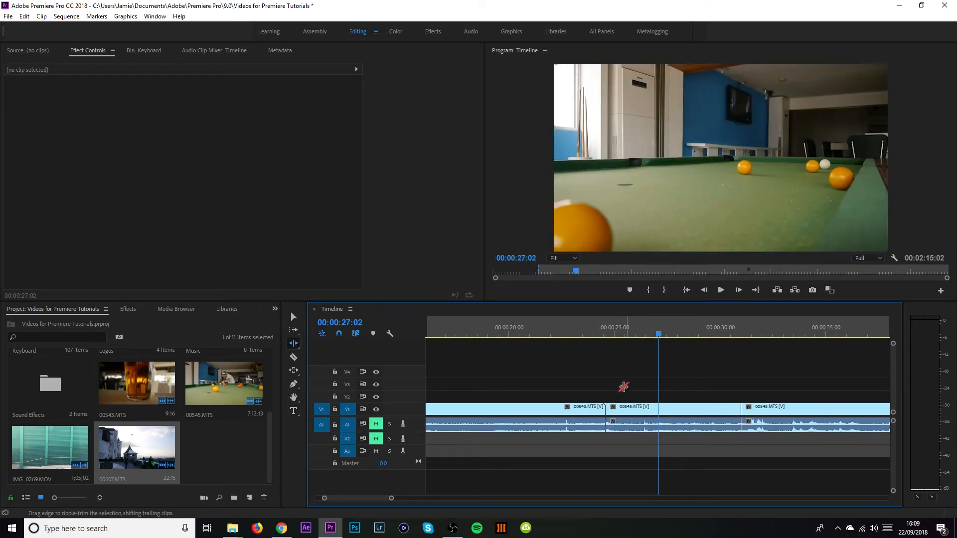
{"action": "key", "text": "ctrl+z"}
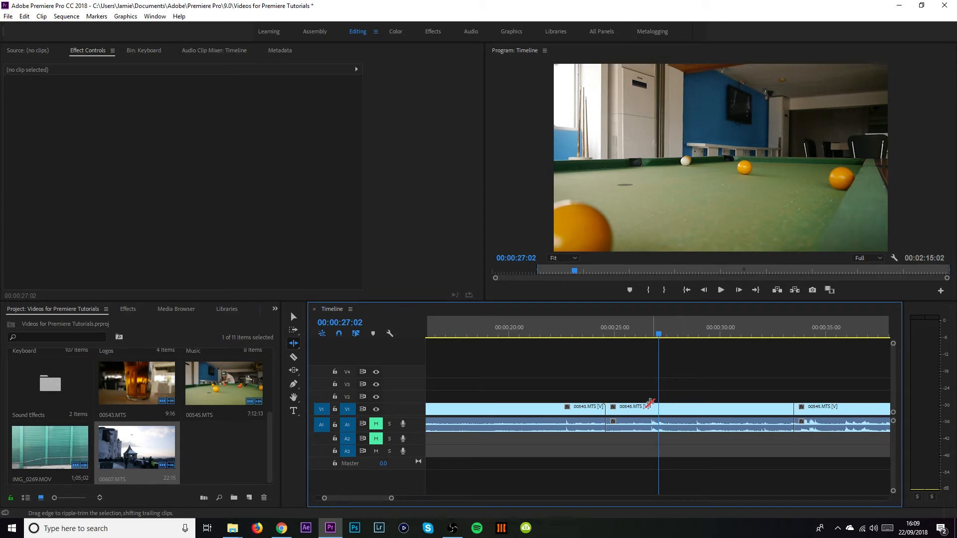
- Ripple-trim the pool-table clip's start to the playhead at 00:00:27:02 and again at 00:00:27:07, undoing each trim
{"action": "key", "text": "q"}
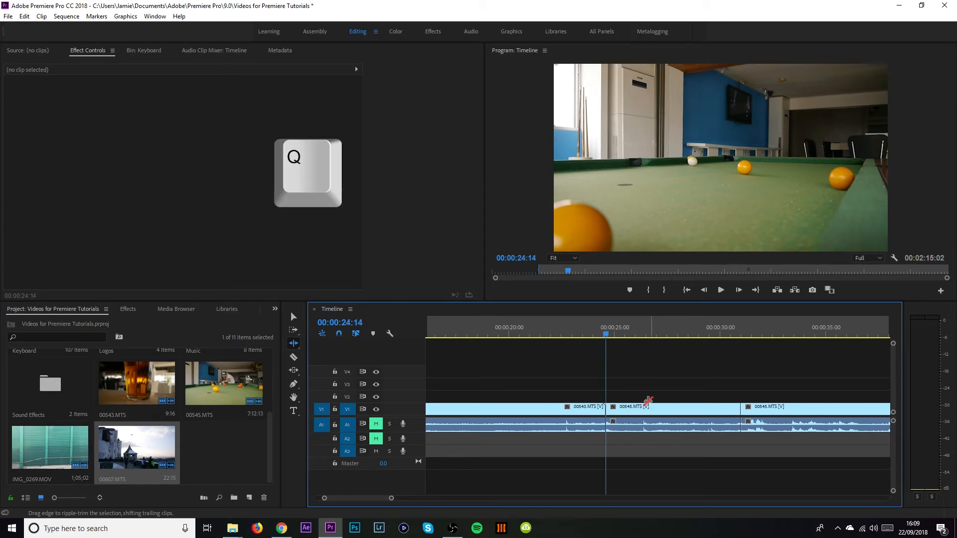
{"action": "key", "text": "ctrl+z"}
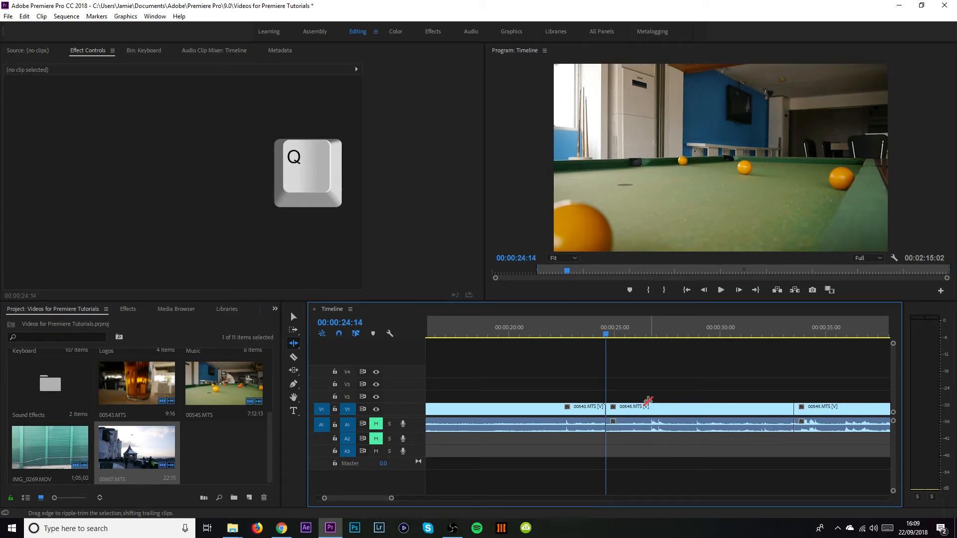
{"action": "left_click_drag", "start_coordinate": [655, 335], "coordinate": [662, 362]}
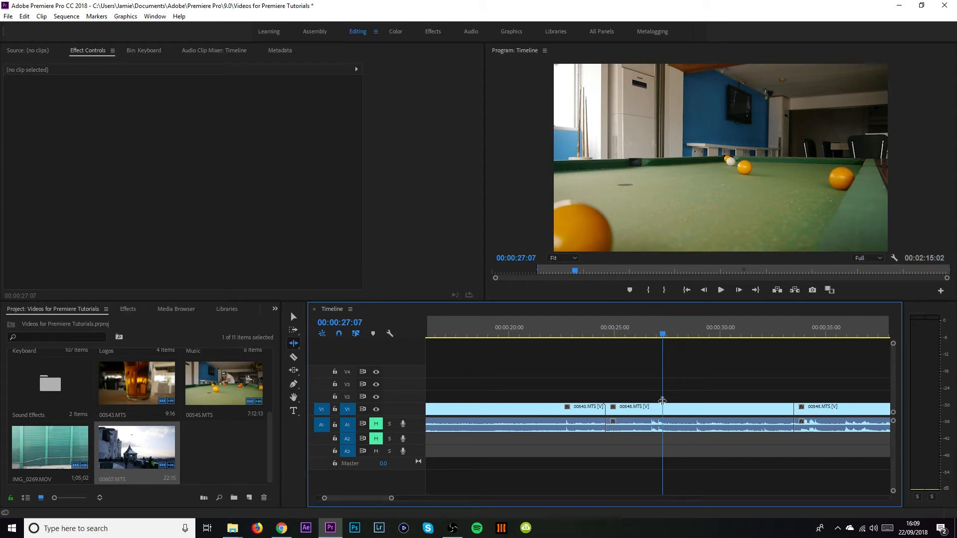
{"action": "key", "text": "q"}
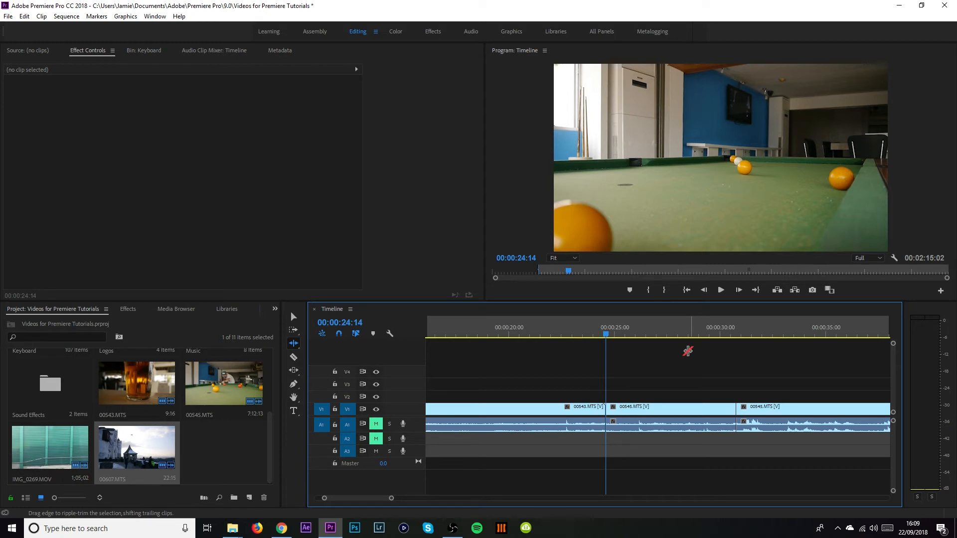
{"action": "key", "text": "ctrl+z"}
- Place the playhead at 00:00:27:18, ripple-trim the end of the pool-table clip back to it, and undo the trim
{"action": "left_click", "coordinate": [673, 336]}
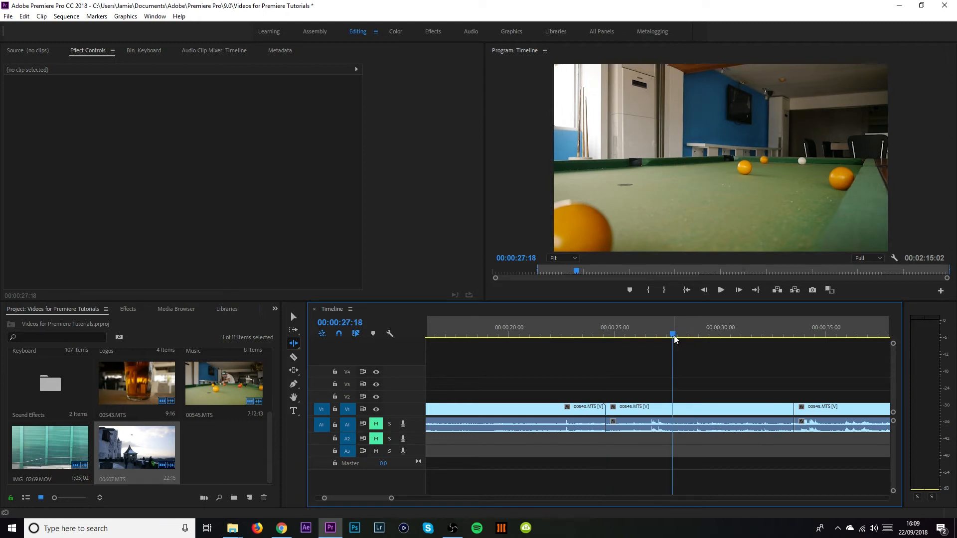
{"action": "key", "text": "w"}
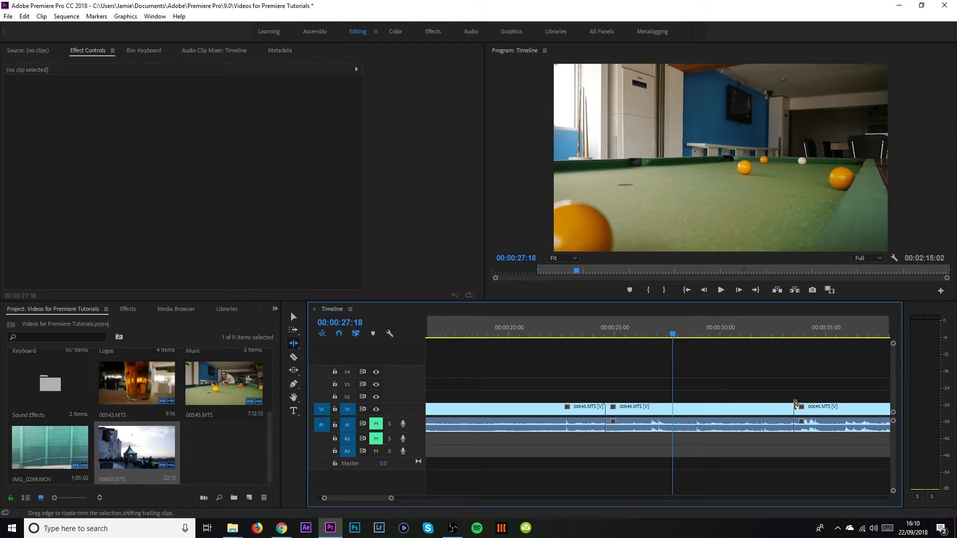
{"action": "key", "text": "w"}
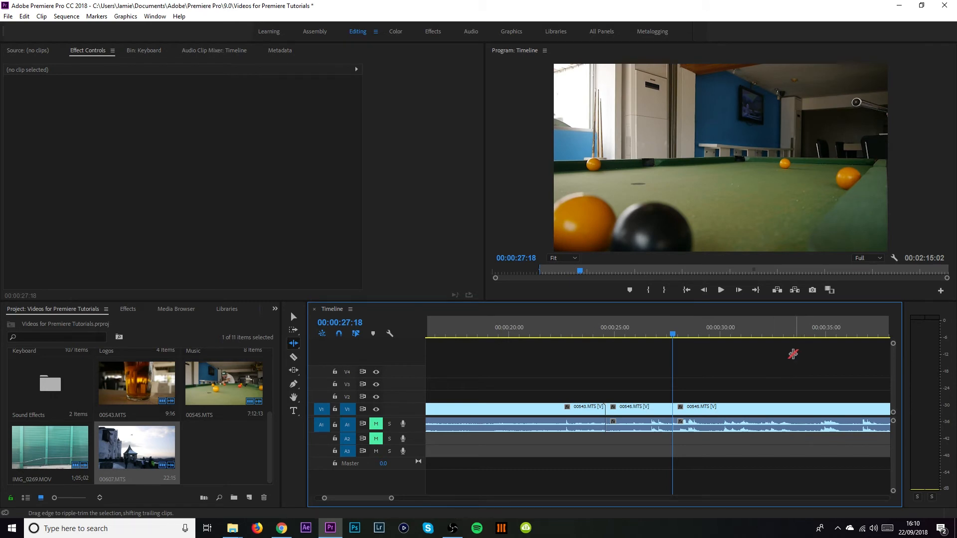
{"action": "key", "text": "ctrl+z"}
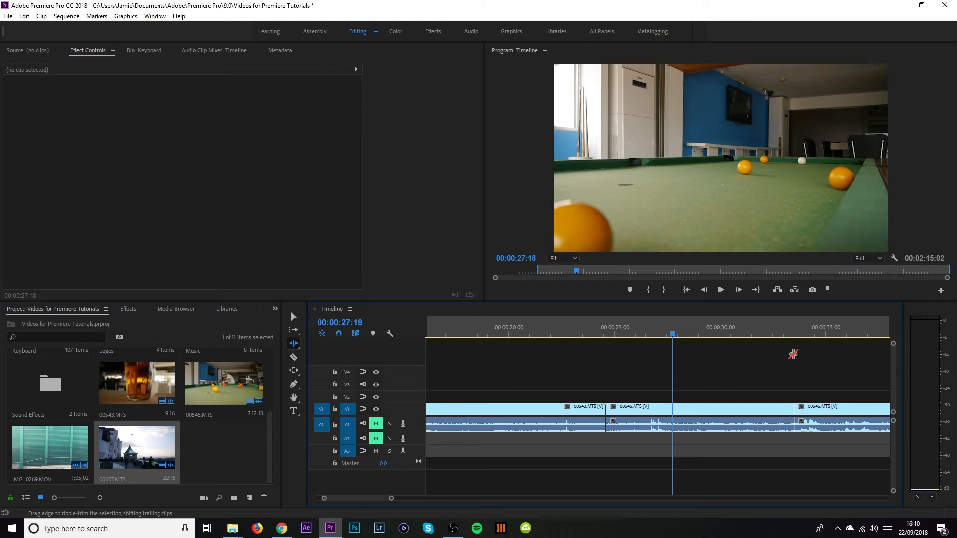
- Select the edit point at the pool-table clip's start, ripple-trim it to the playhead at 00:00:27:18, and undo the trim
{"action": "key", "text": "e"}
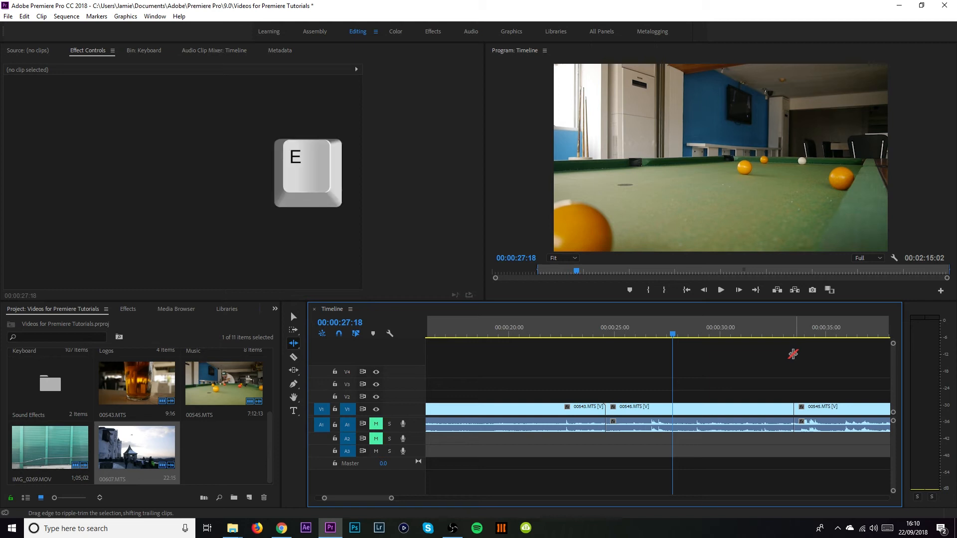
{"action": "scroll", "coordinate": [792, 354], "scroll_direction": "down", "scroll_amount": 3}
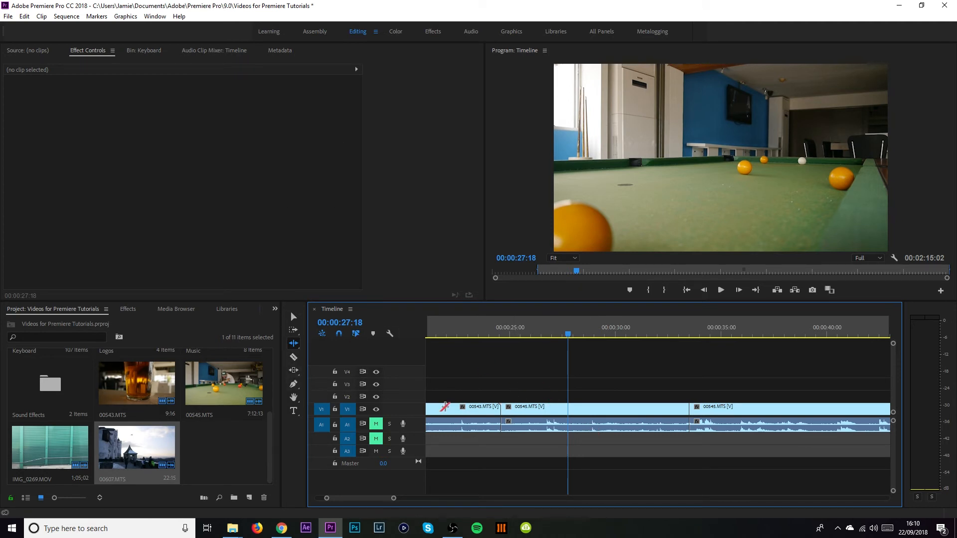
{"action": "left_click", "coordinate": [505, 408]}
{"action": "key", "text": "q"}
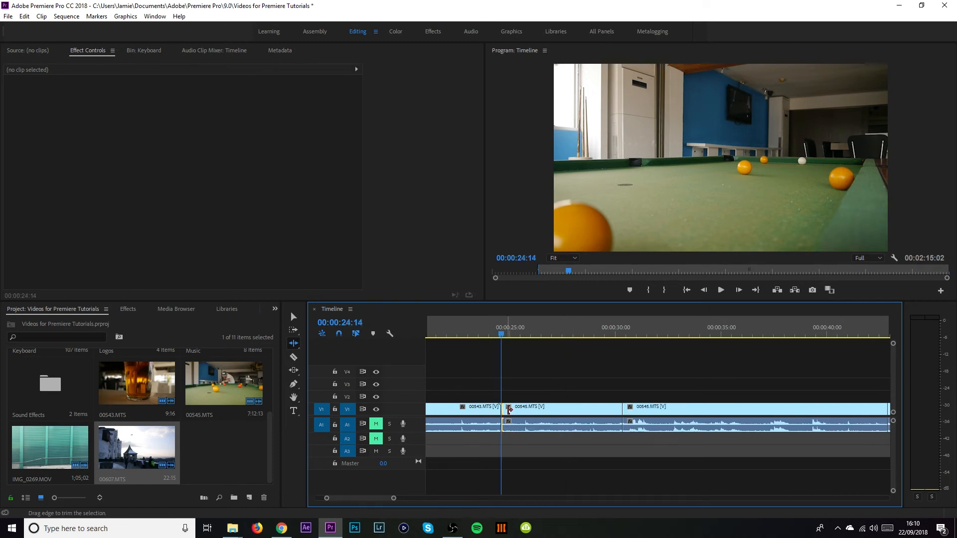
{"action": "key", "text": "ctrl+z"}
- Place the playhead at 00:00:29:04, ripple the edit point at the pool-table clip's end back to it, and undo the trim
{"action": "left_click", "coordinate": [598, 335]}
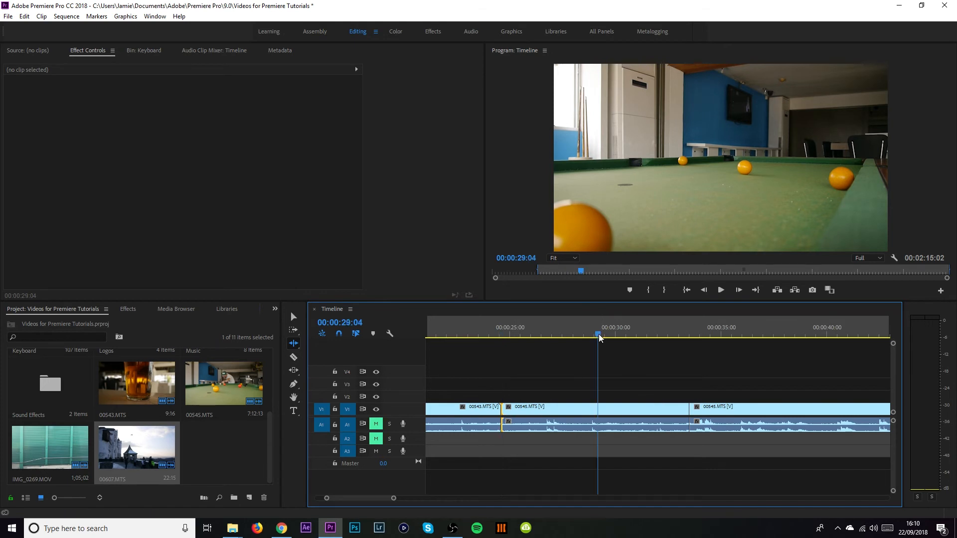
{"action": "left_click", "coordinate": [689, 414]}
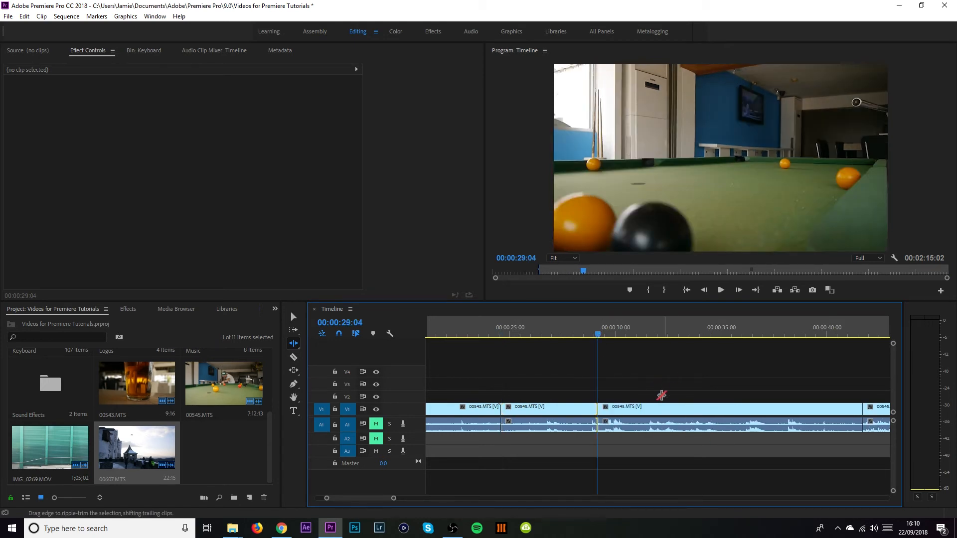
{"action": "left_click_drag", "start_coordinate": [674, 424], "coordinate": [675, 424]}
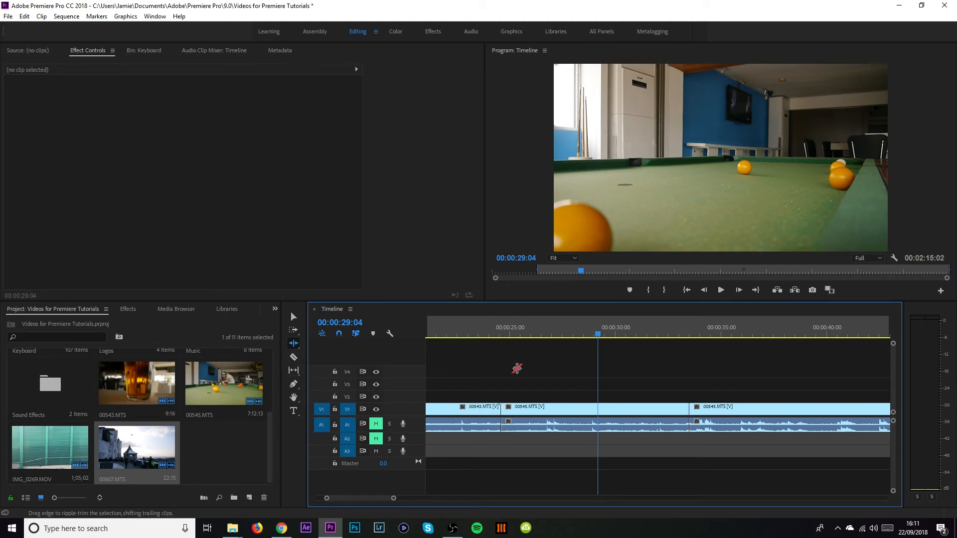
- With the Rolling Edit tool, select the edit point at the pool-table clip's end and roll it back to the playhead at 00:00:29:04
{"action": "left_click", "coordinate": [293, 343]}
{"action": "left_click", "coordinate": [330, 353]}
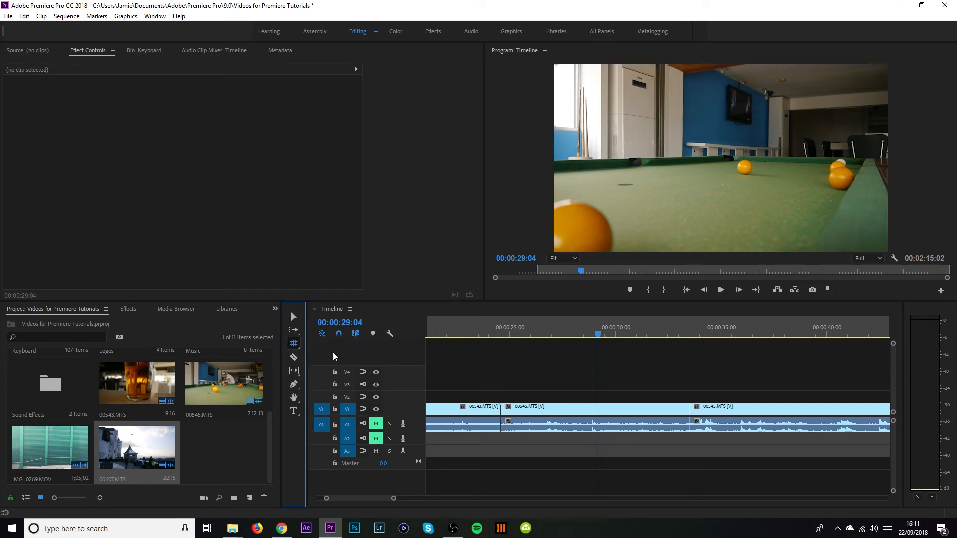
{"action": "left_click", "coordinate": [688, 416]}
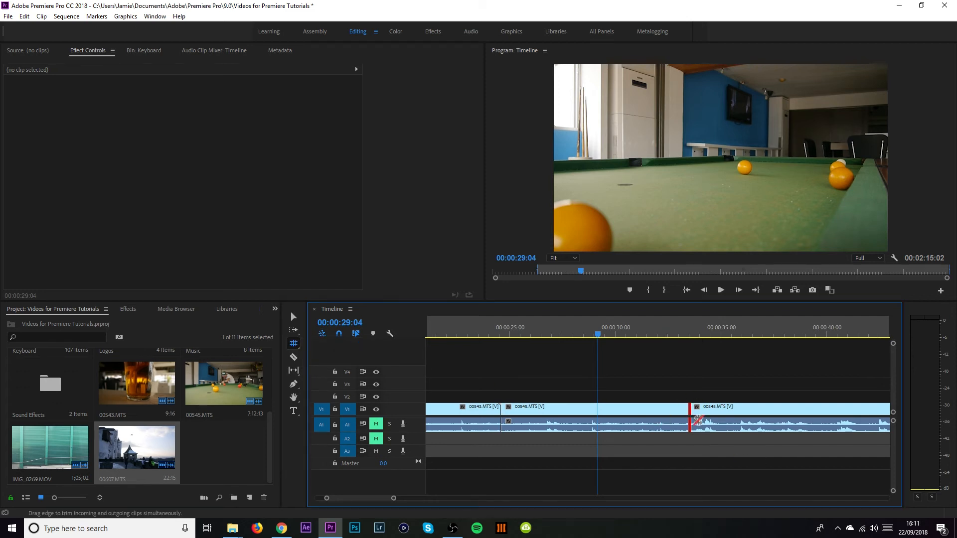
{"action": "key", "text": "e"}
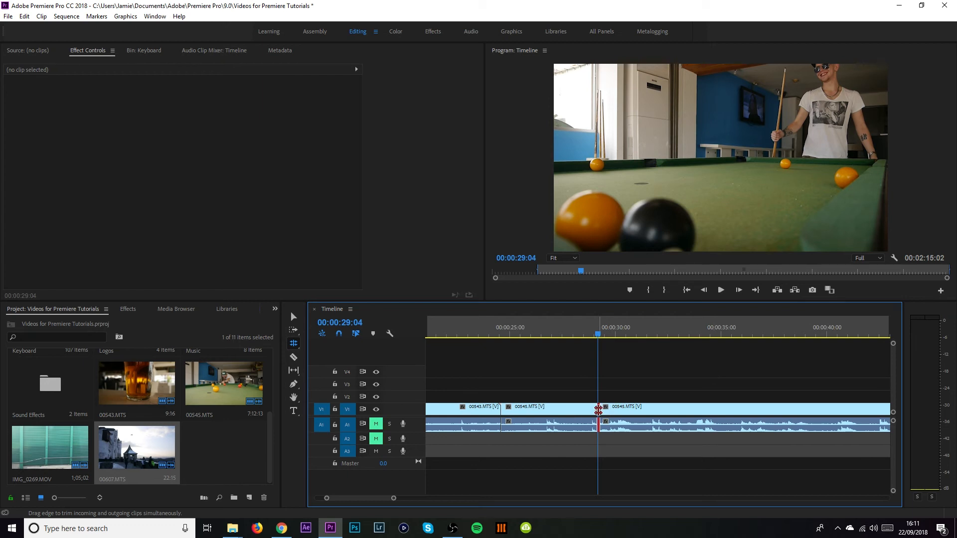
- Roll the same edit point forward to about 00:00:34, undo that roll, and roll it to about 00:00:33 instead
{"action": "left_click_drag", "start_coordinate": [597, 410], "coordinate": [703, 421]}
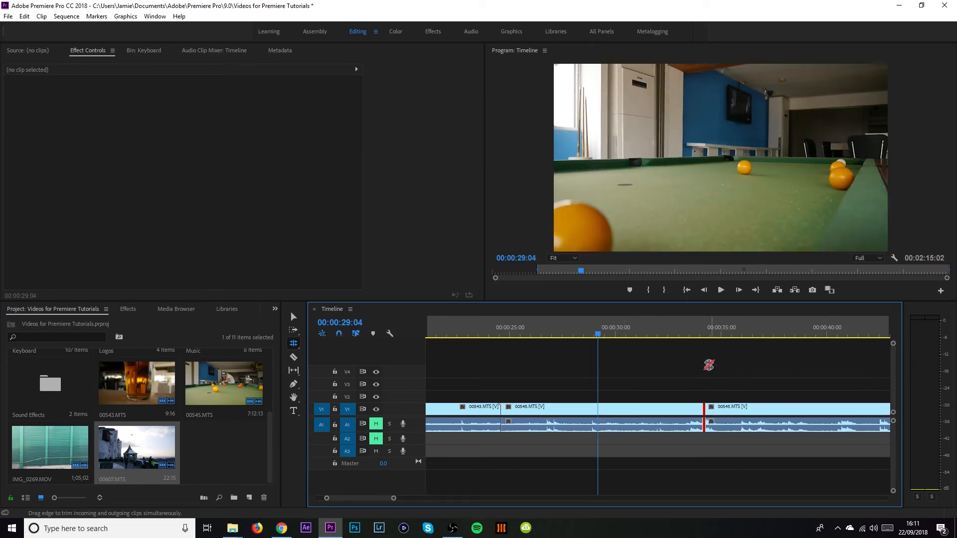
{"action": "key", "text": "ctrl+z"}
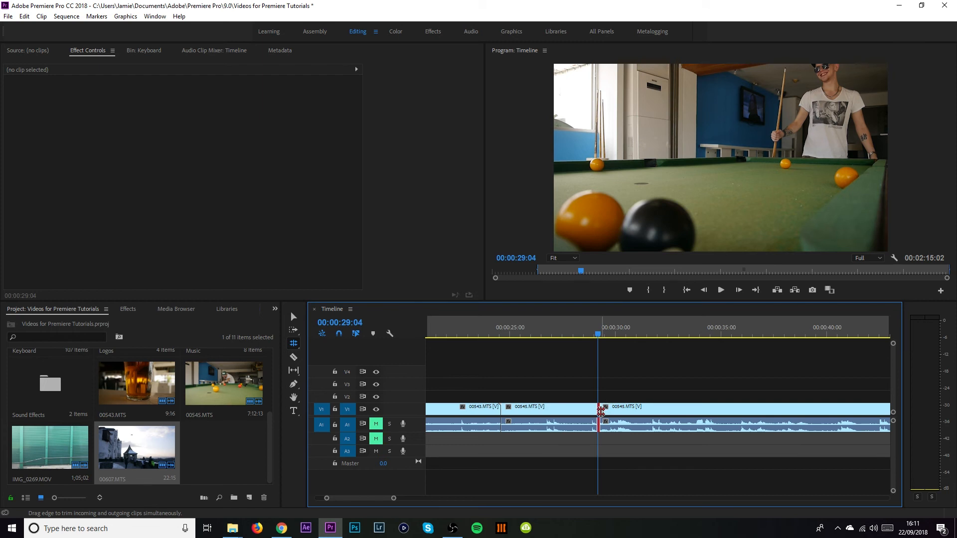
{"action": "left_click_drag", "start_coordinate": [601, 412], "coordinate": [680, 415]}
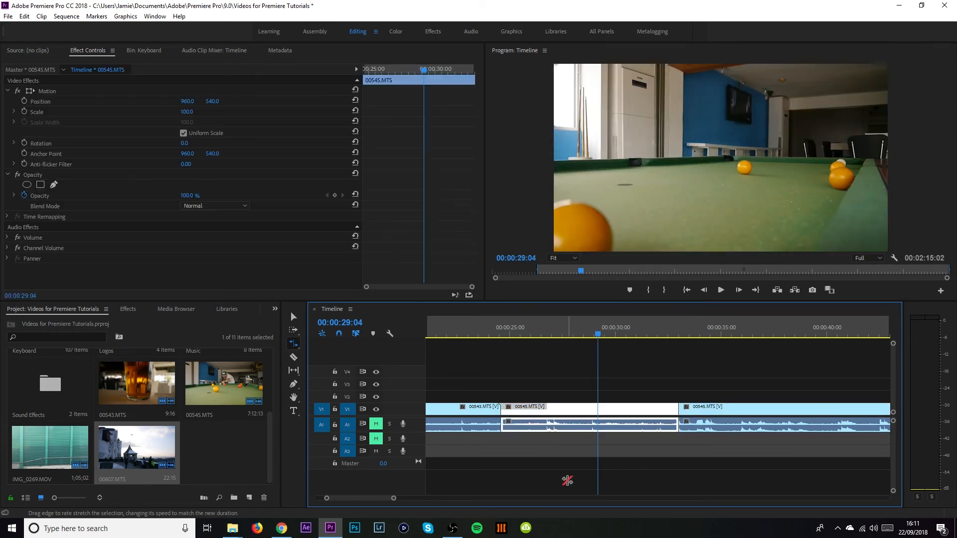
- Switch to the Slide tool and slide the selected pool-table clip between its neighbouring clips on the timeline
{"action": "left_click", "coordinate": [292, 372]}
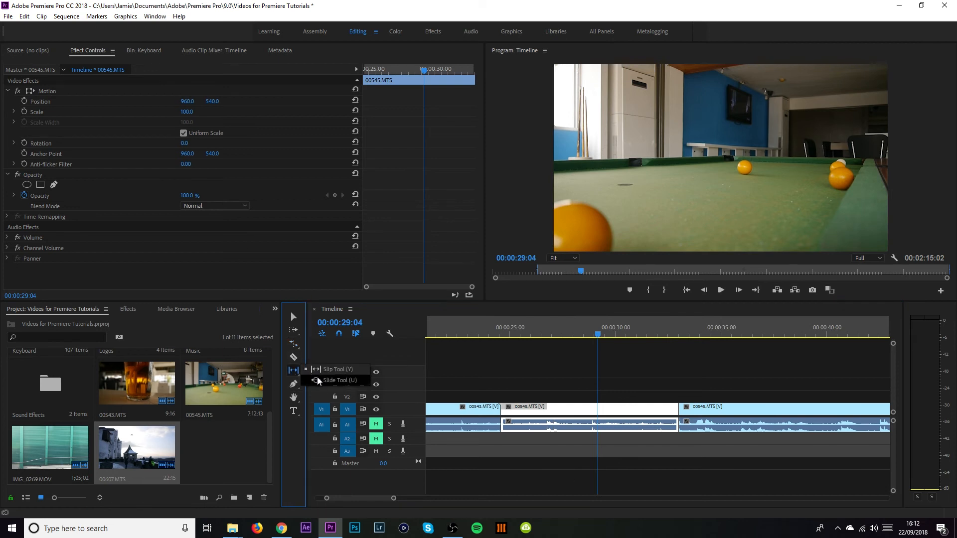
{"action": "left_click", "coordinate": [318, 381]}
{"action": "left_click", "coordinate": [677, 414]}
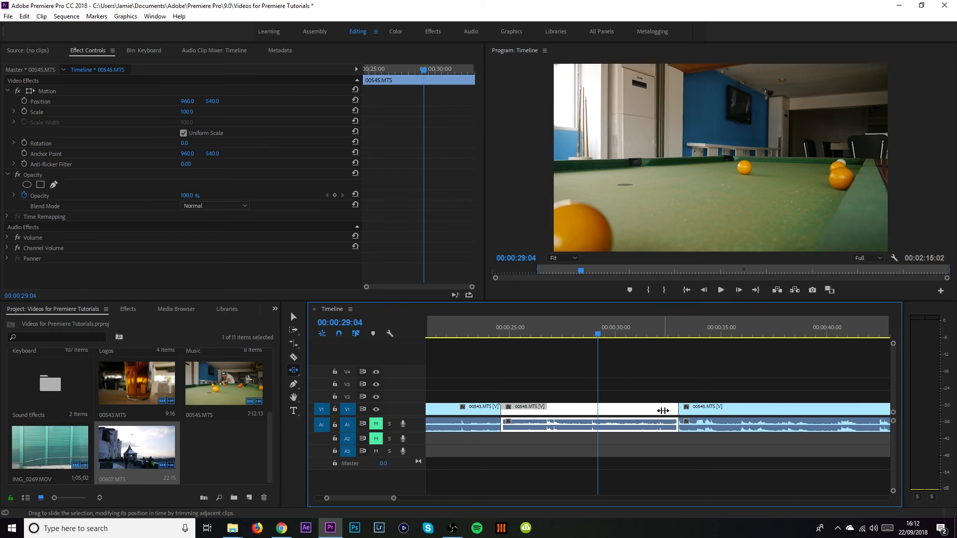
{"action": "left_click_drag", "start_coordinate": [628, 422], "coordinate": [662, 419]}
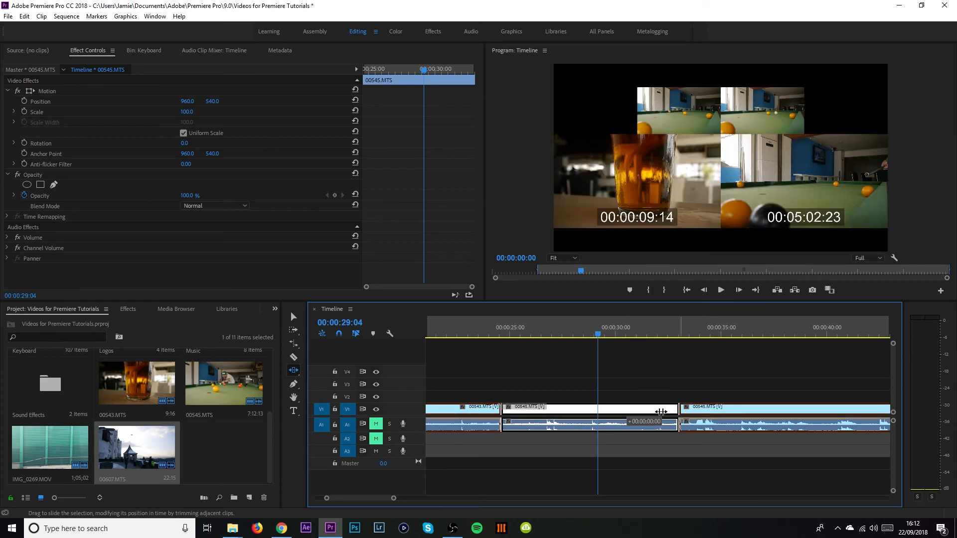